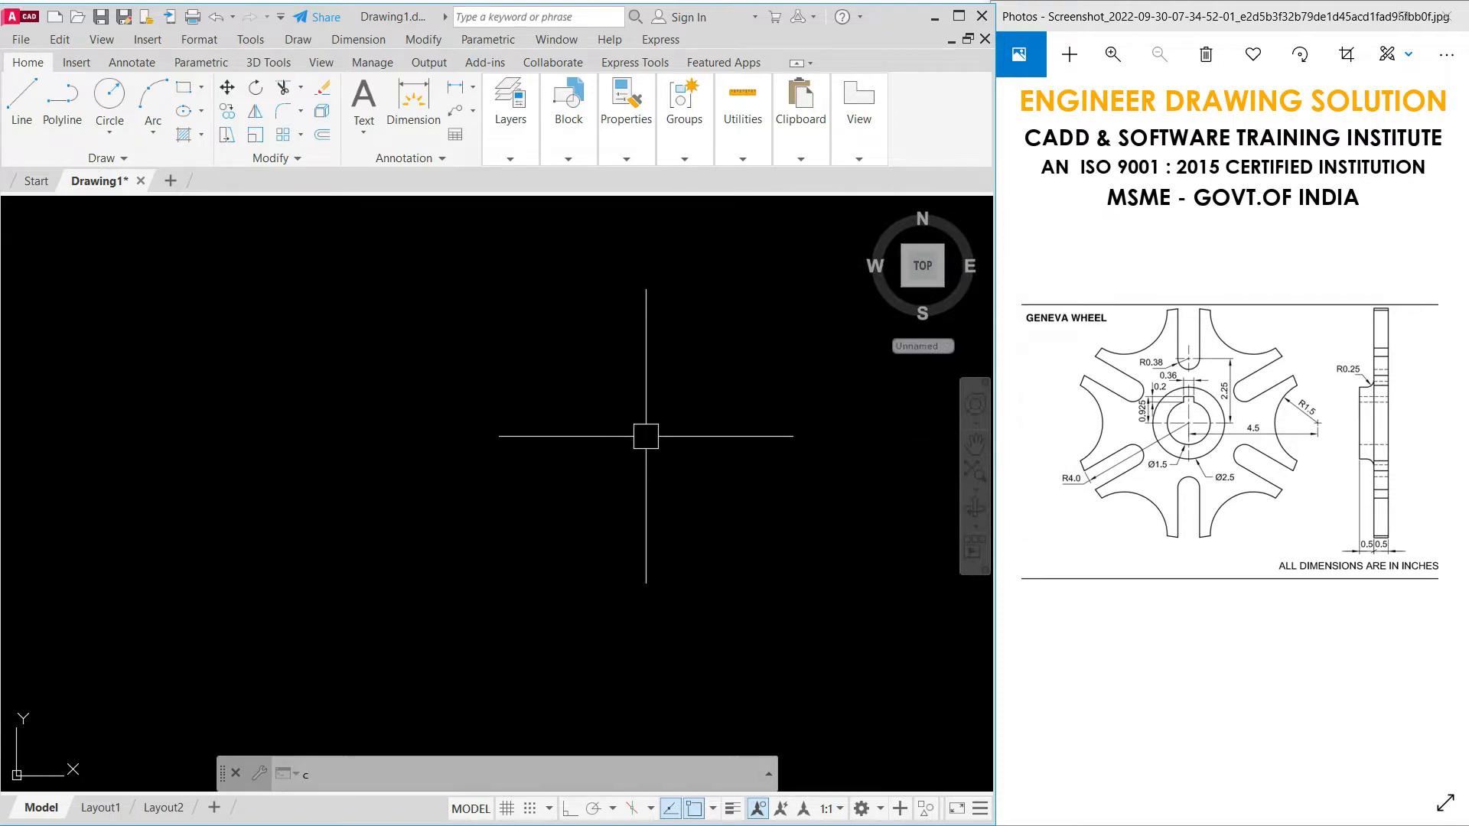
- Draw a circle with a diameter of 2.5 in the empty drawing area as the wheel's hub
text(c)
key(Return)
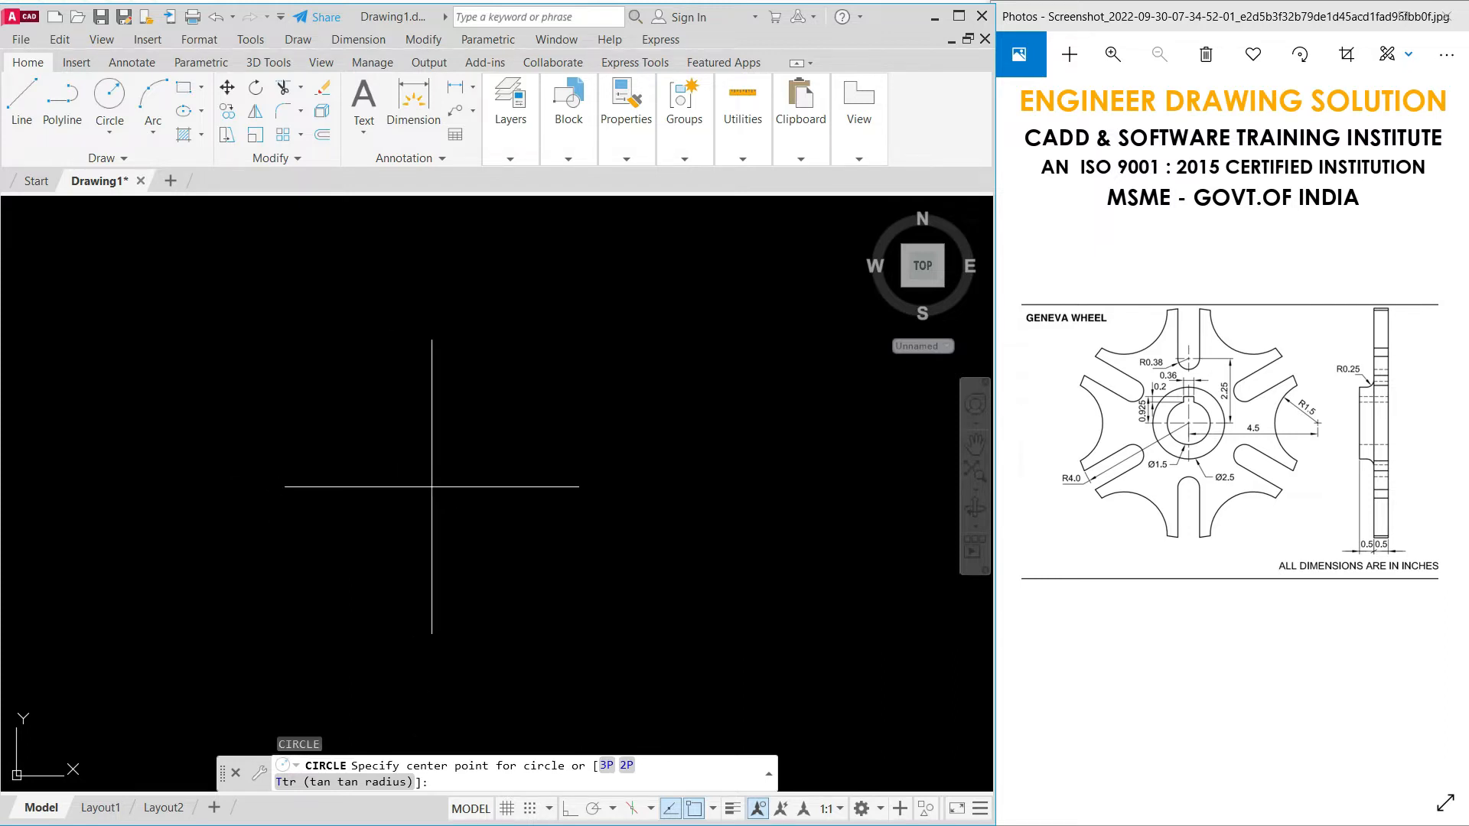
click(432, 486)
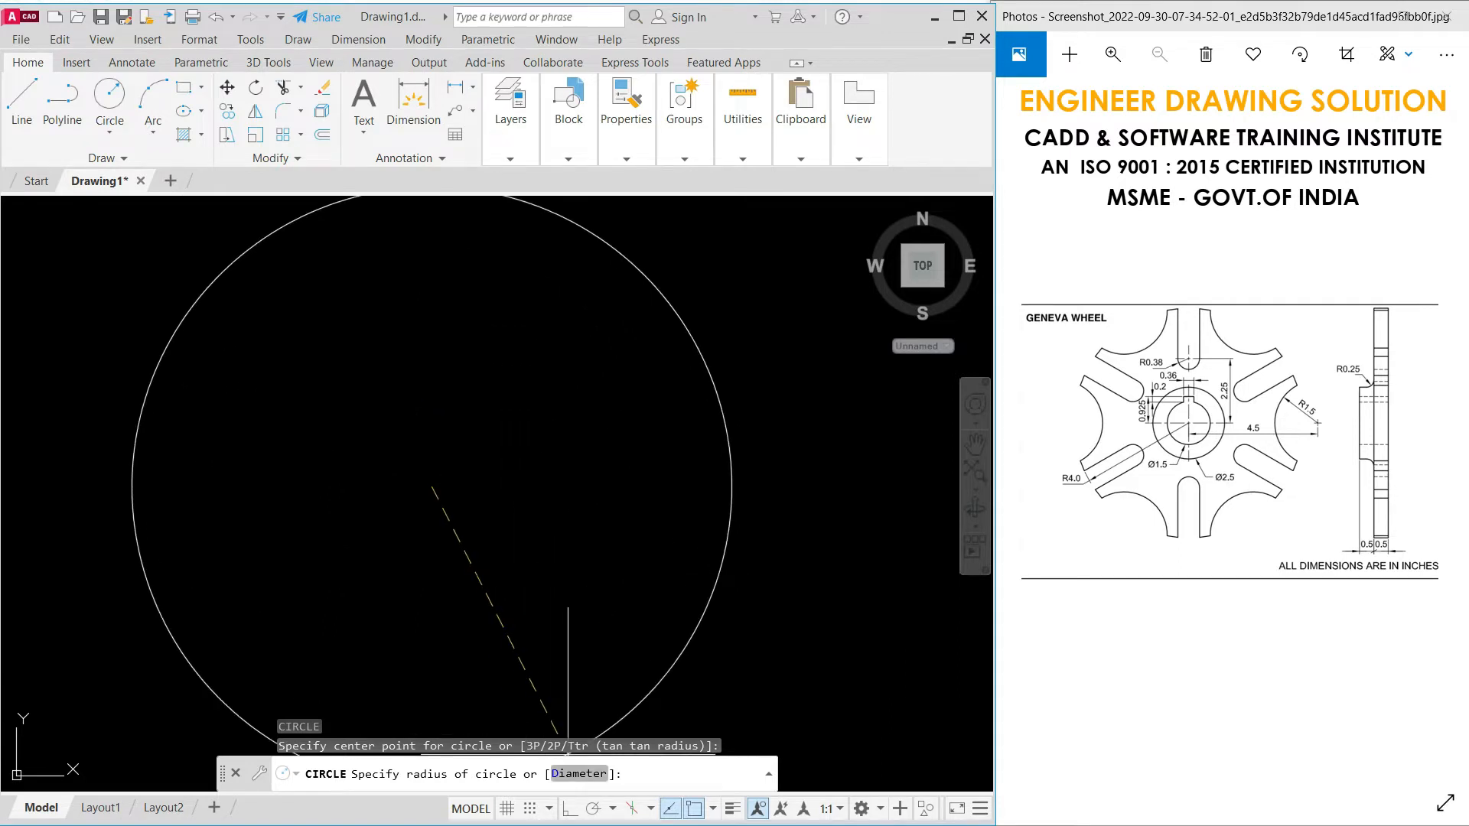
text(d)
key(Return)
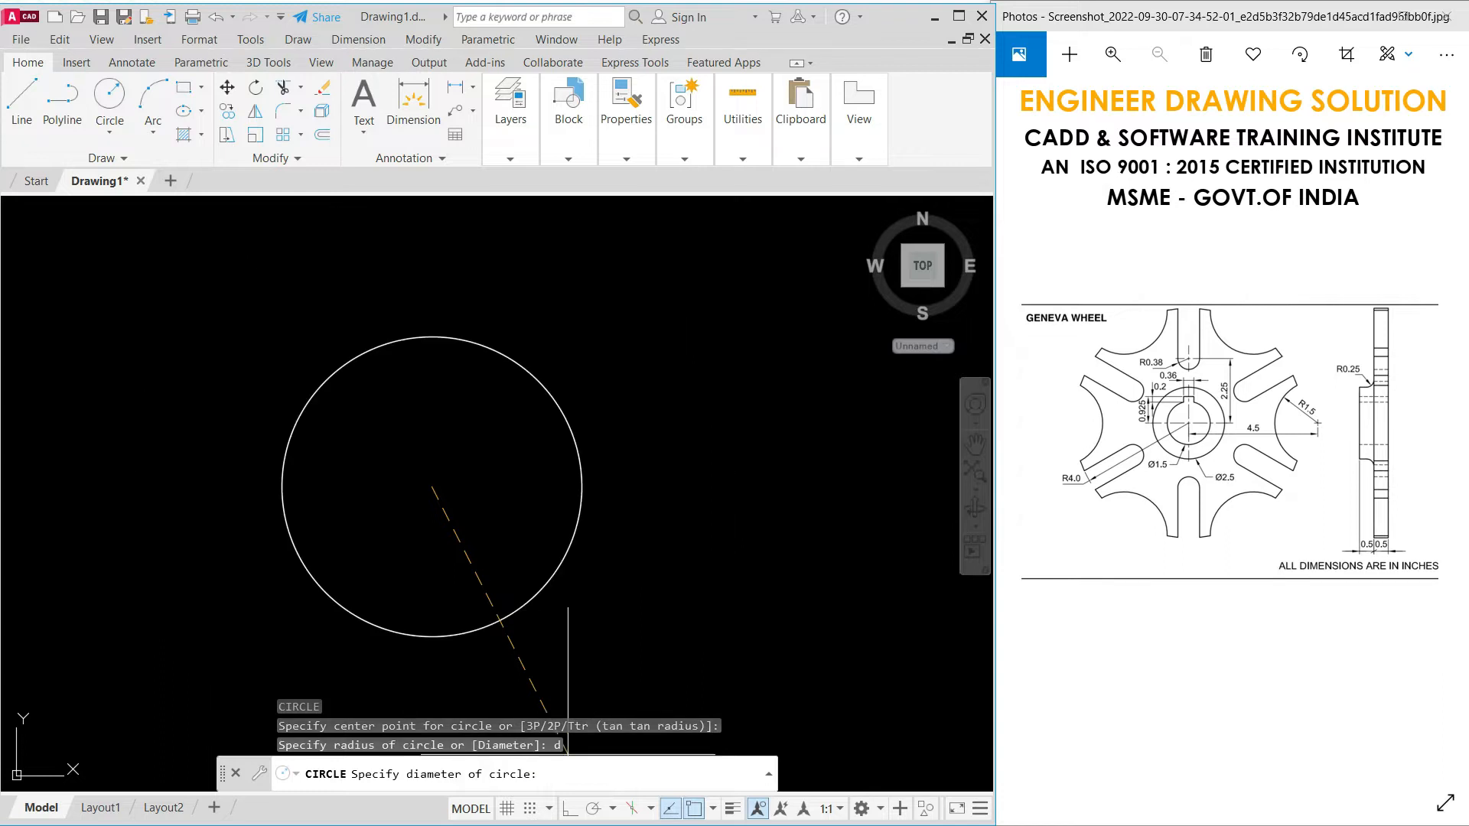
text(2.5)
key(Return)
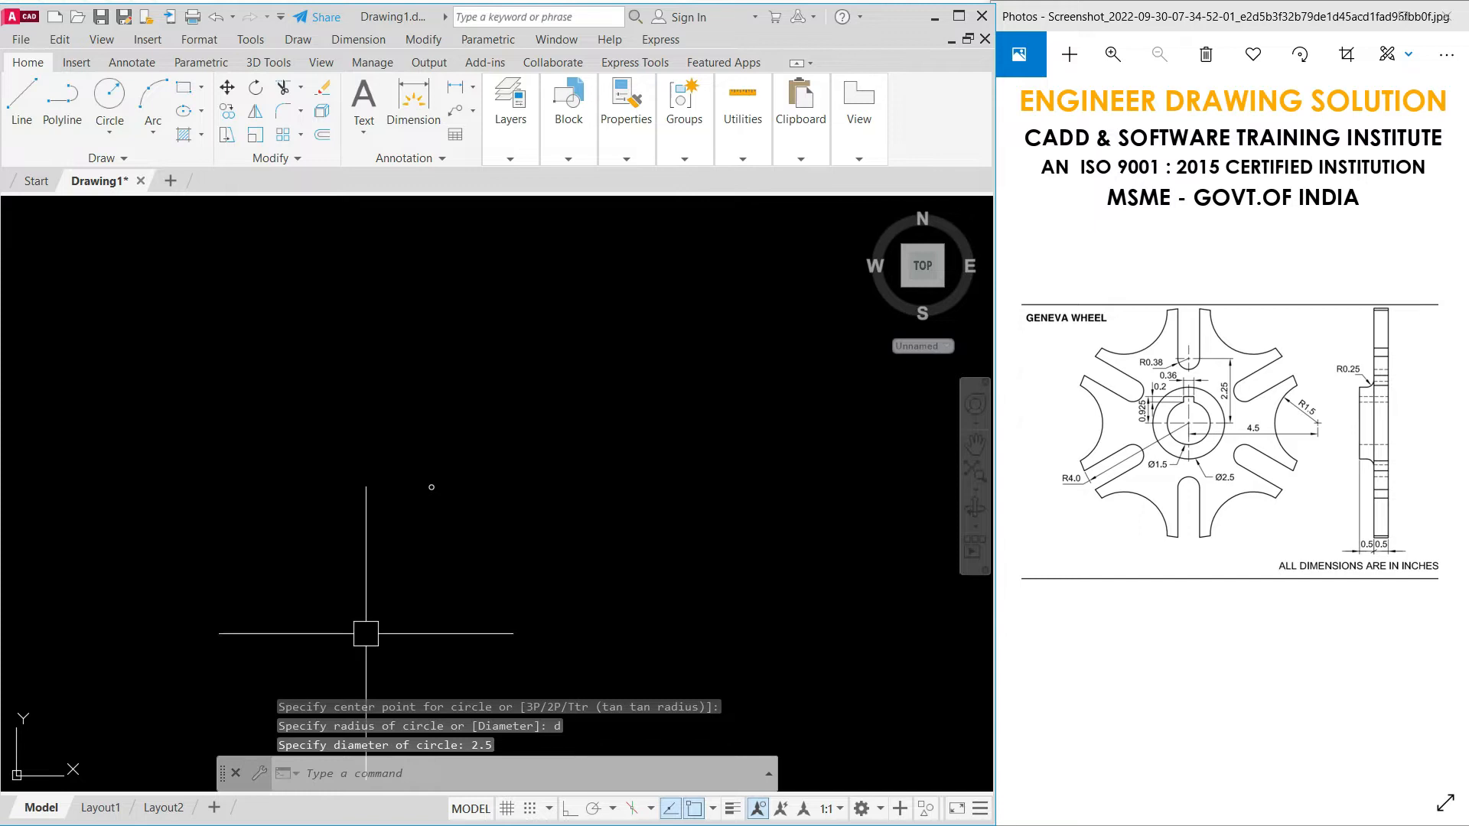
scroll(532, 485, up, 10)
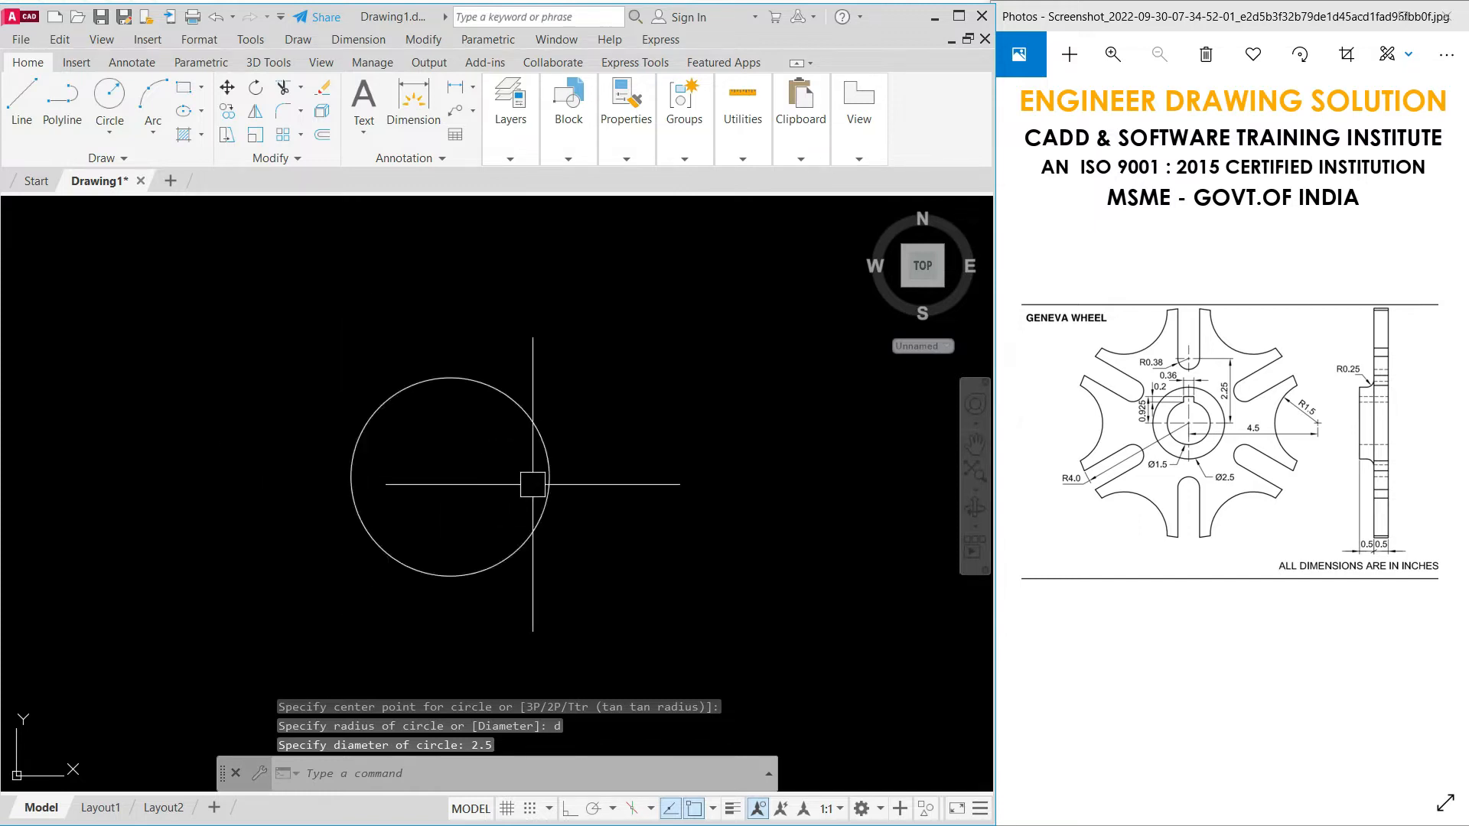
scroll(459, 456, down, 2)
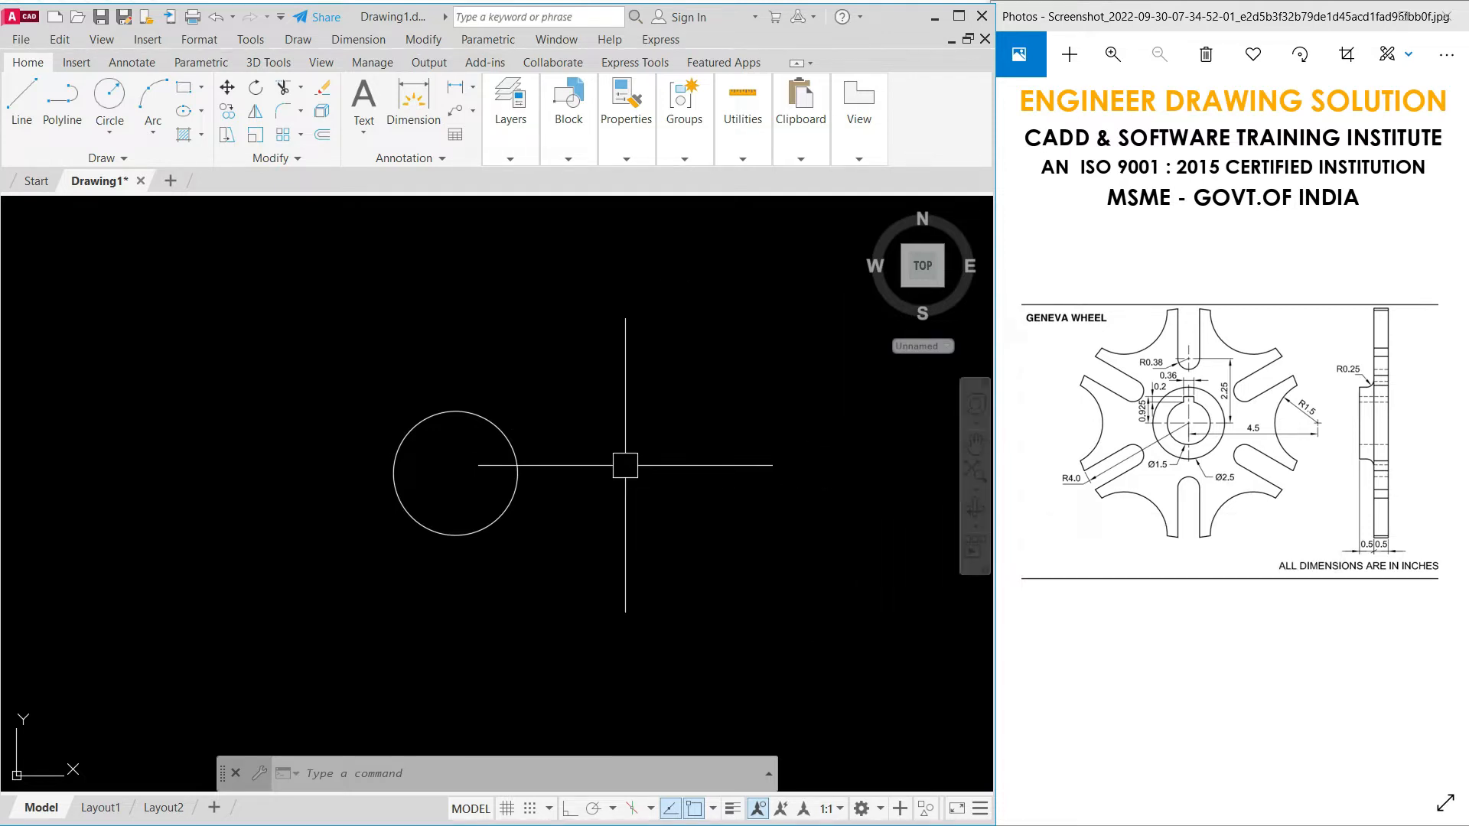
- Draw a circle of radius 4.0 concentric with the hub circle as the wheel's outer boundary
text(c)
key(Return)
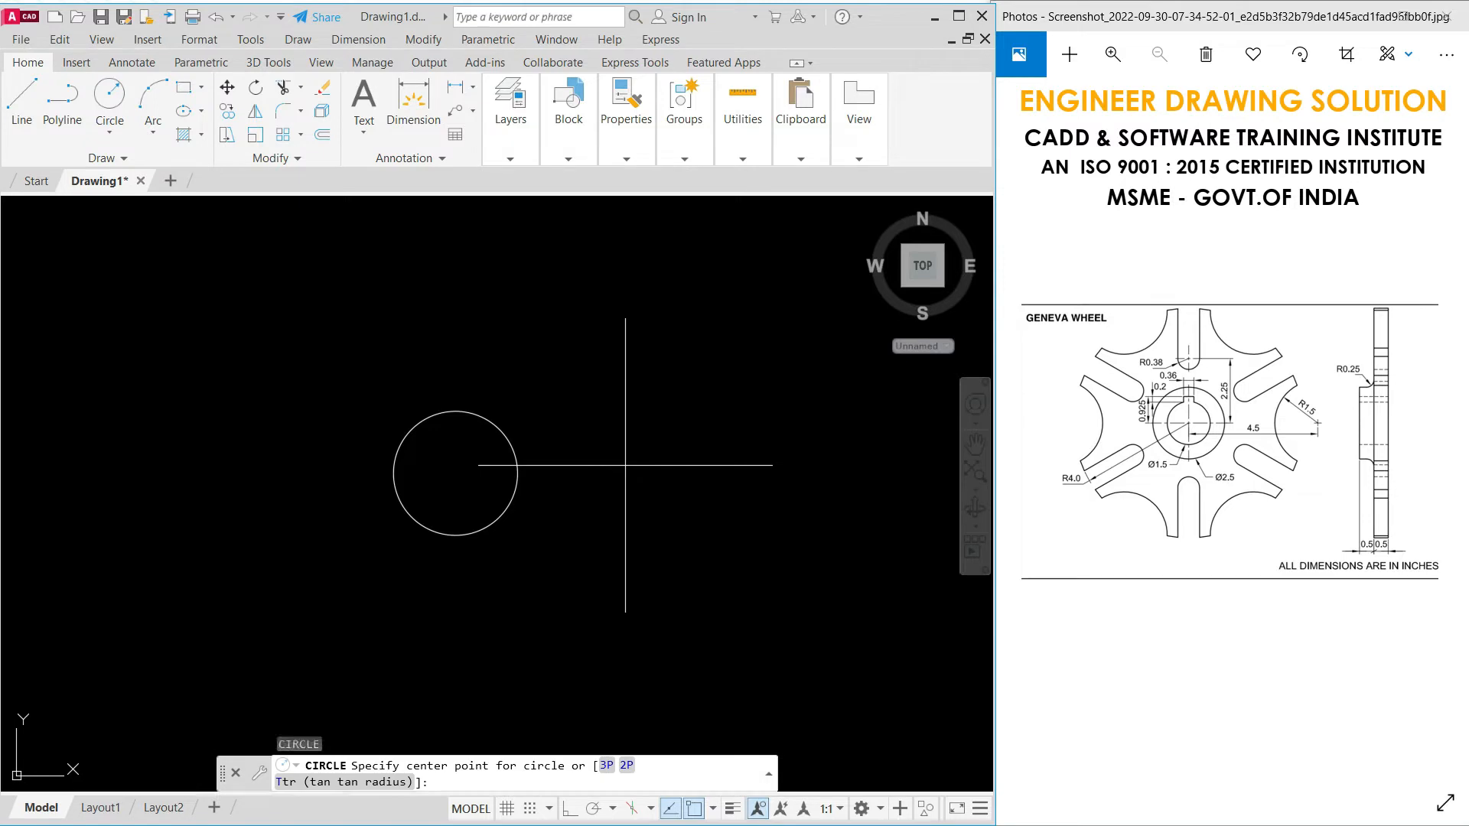
click(455, 472)
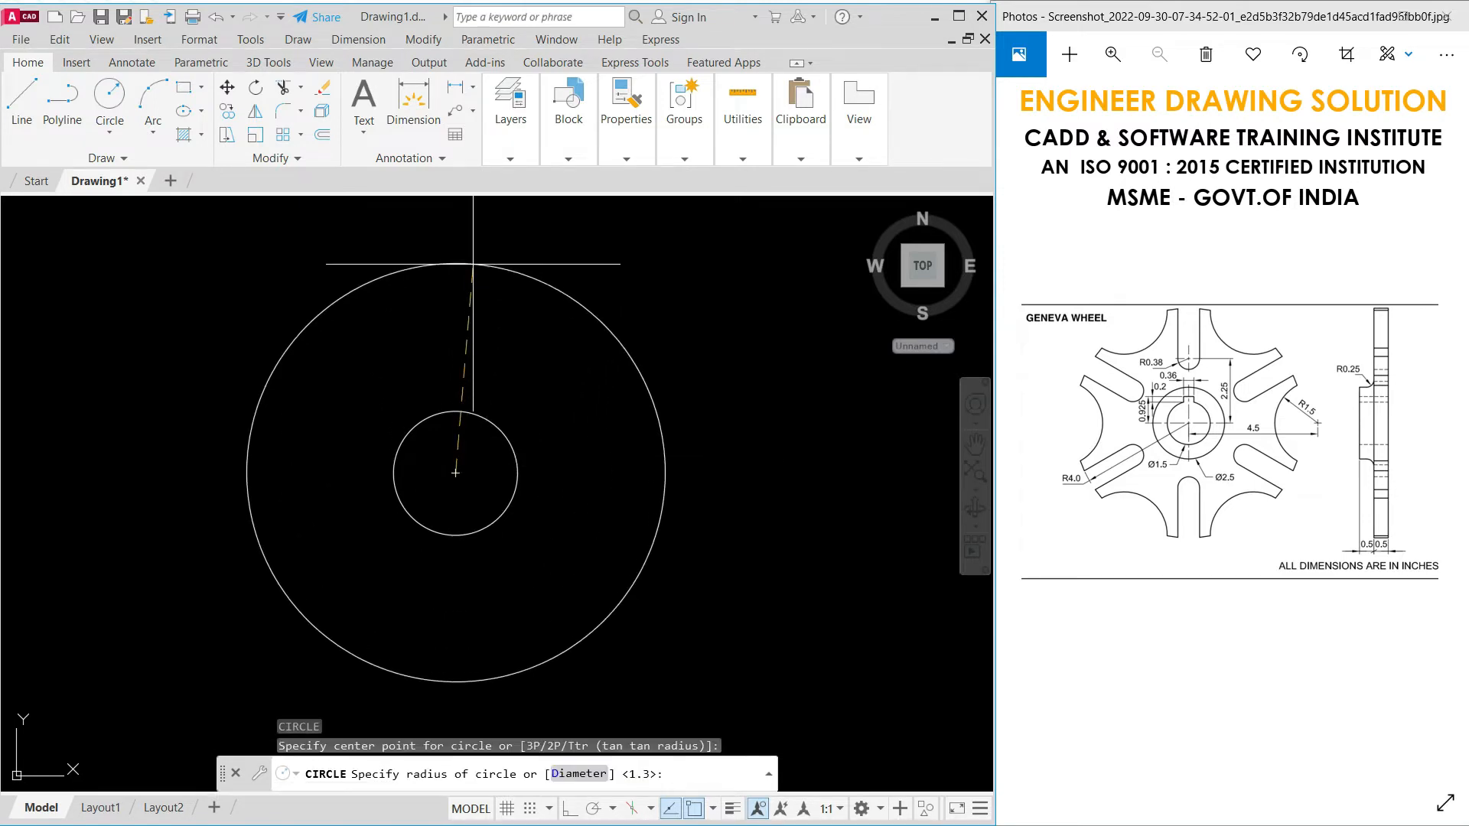
text(4.0)
key(Return)
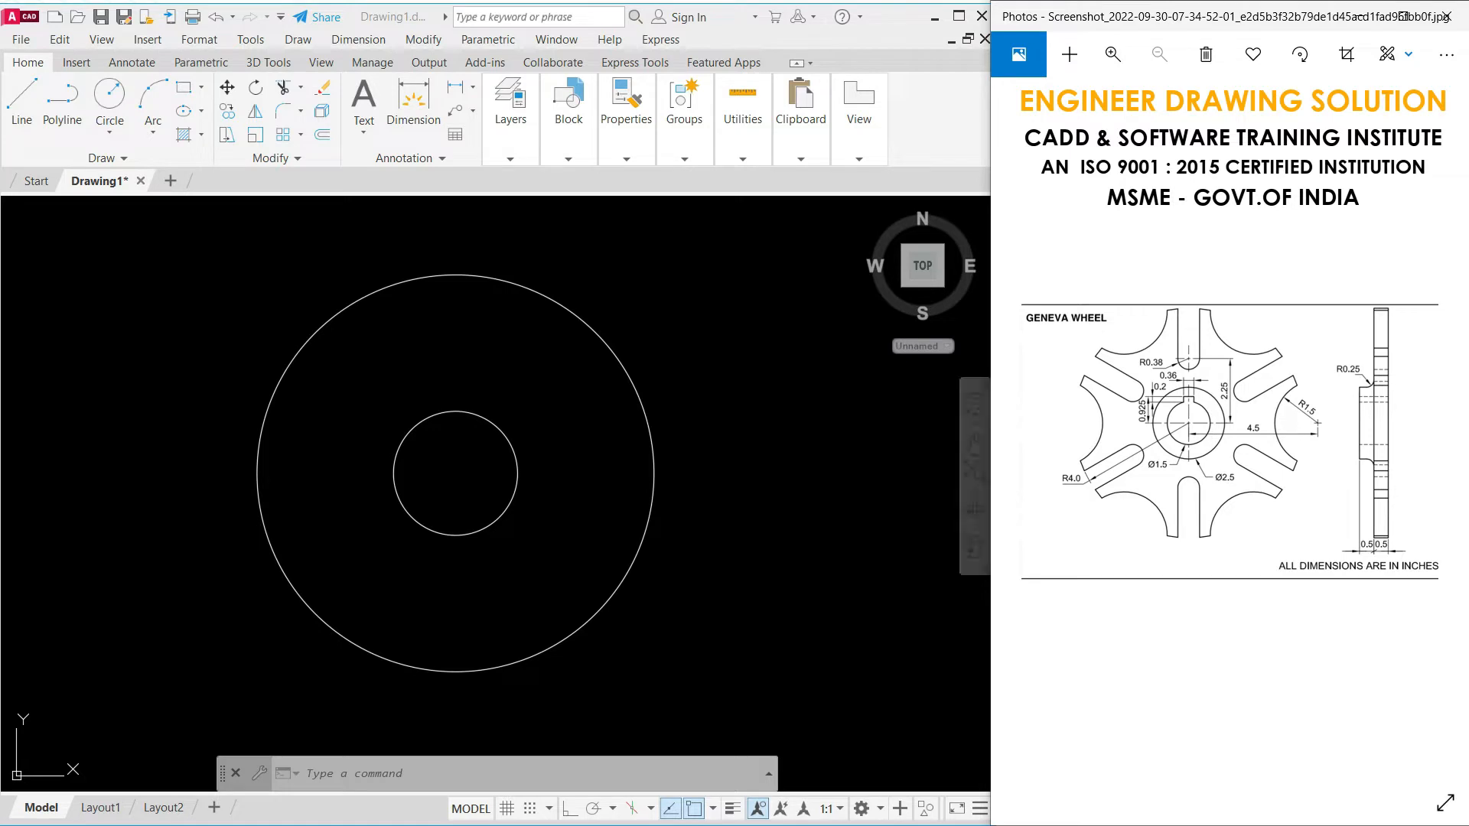
- Draw a vertical line from the circles' common center up to the top quadrant of the outer circle
click(20, 104)
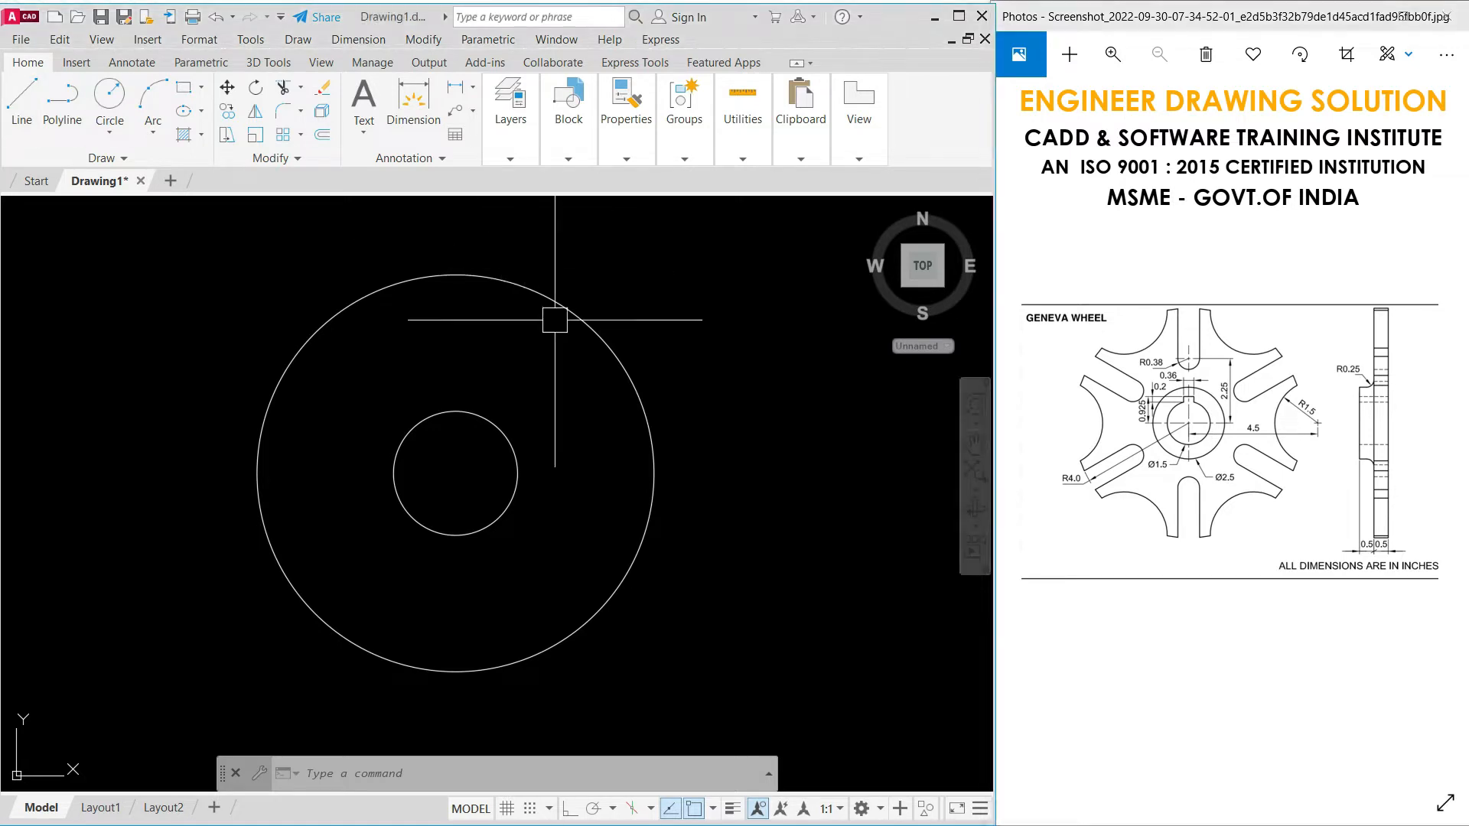
click(22, 104)
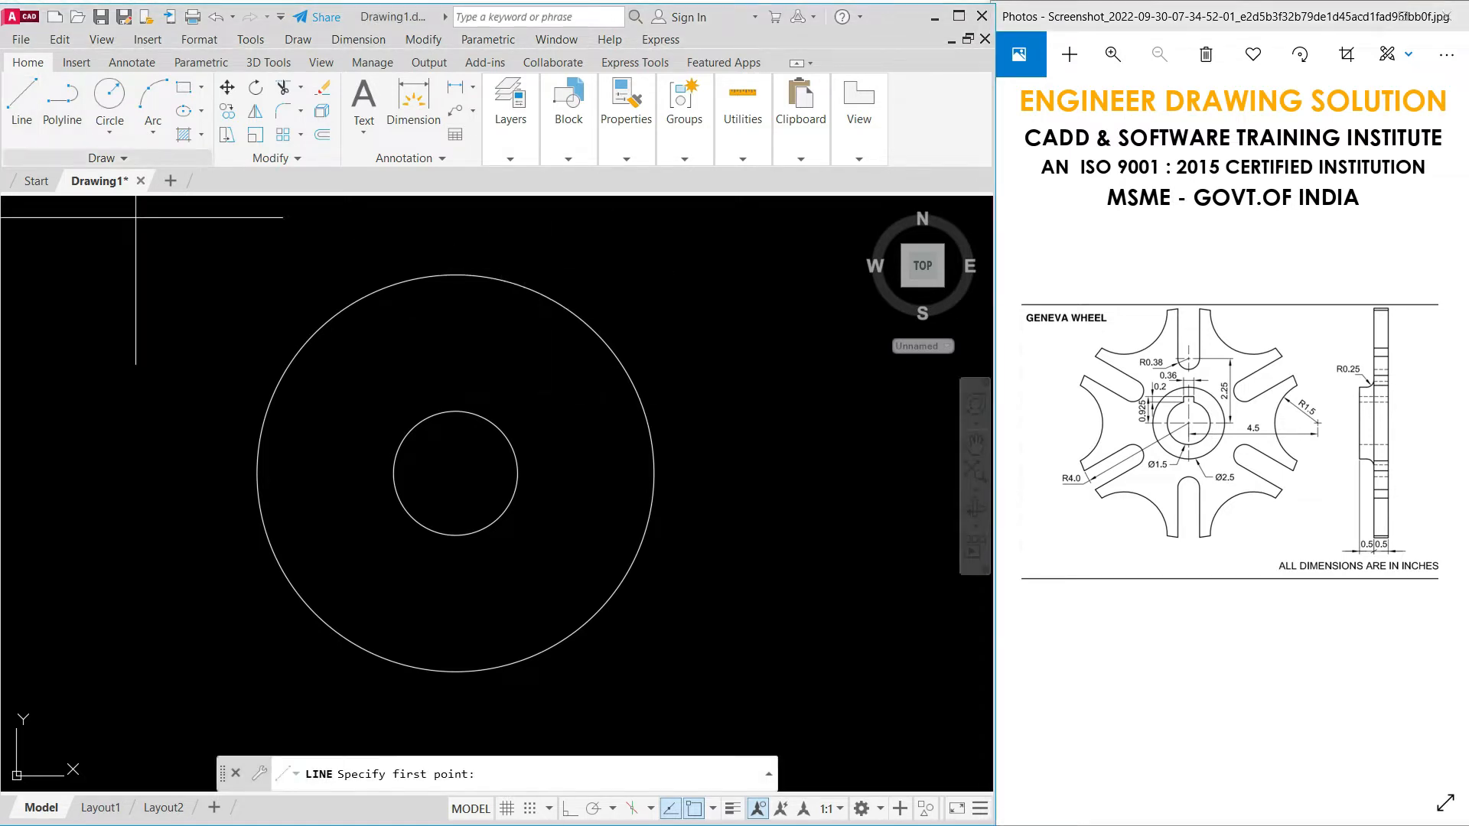
click(455, 472)
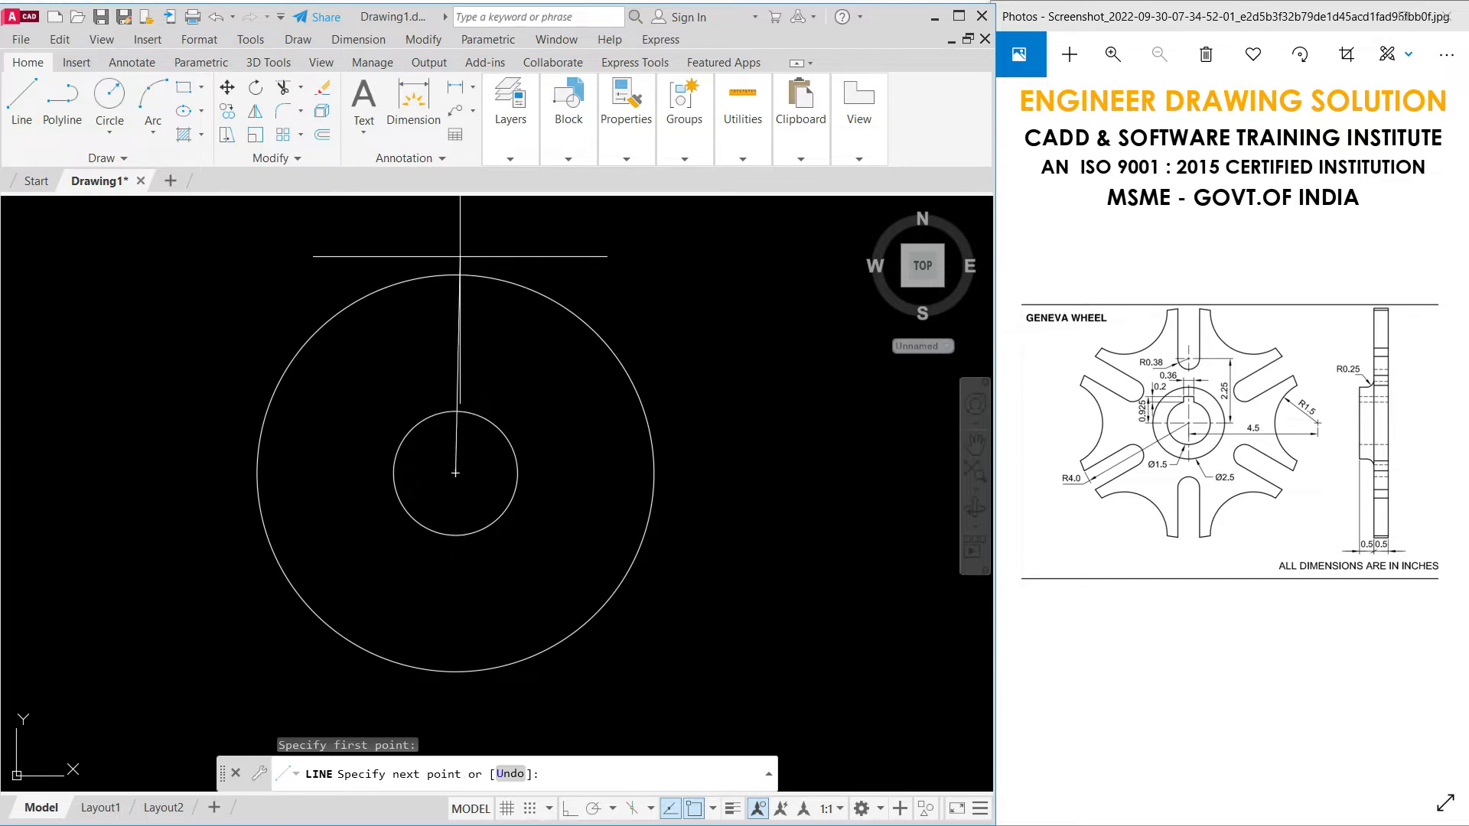
click(455, 273)
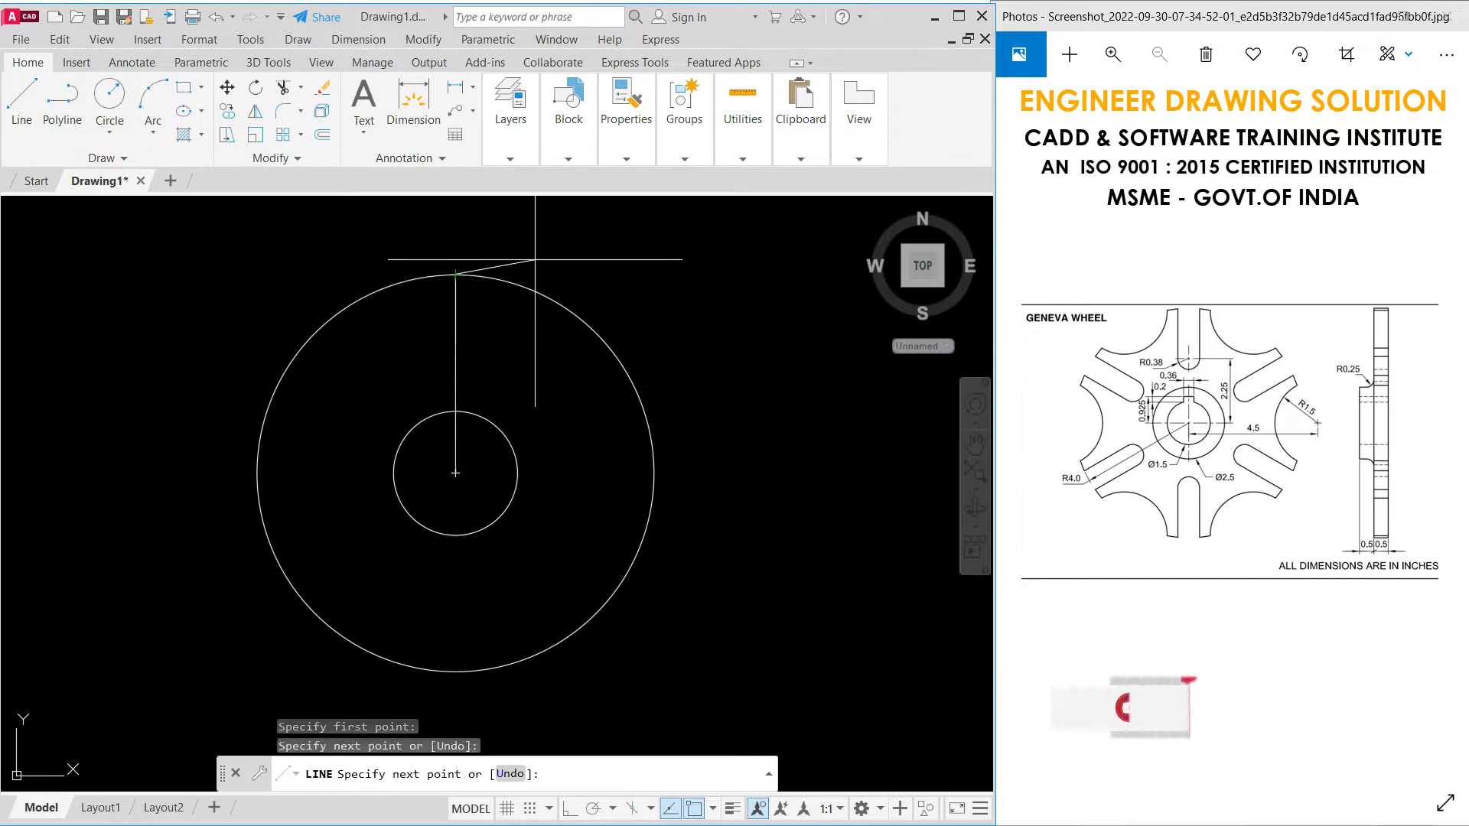
key(Return)
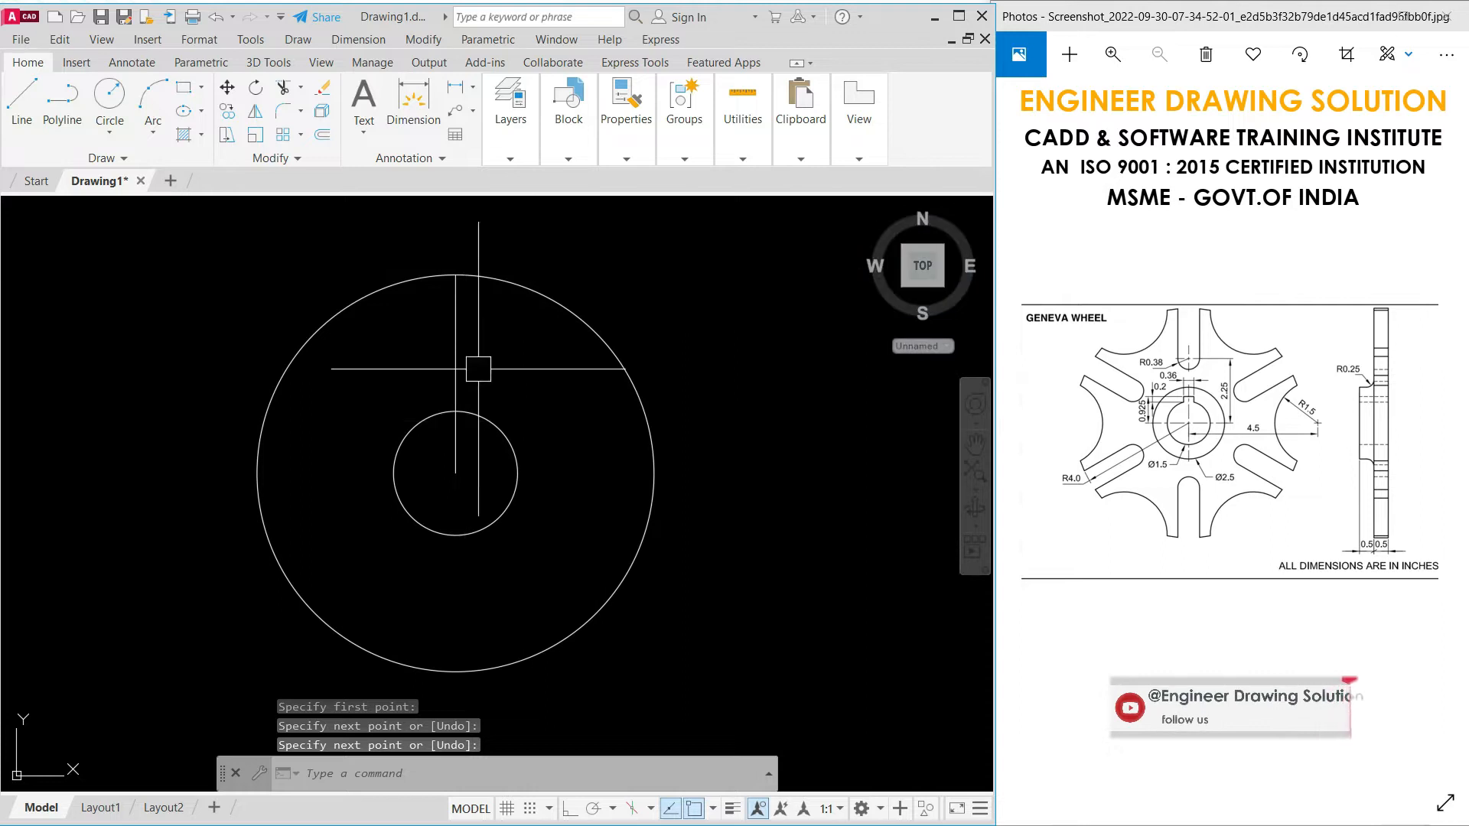
scroll(466, 333, up, 4)
key(alt+Tab)
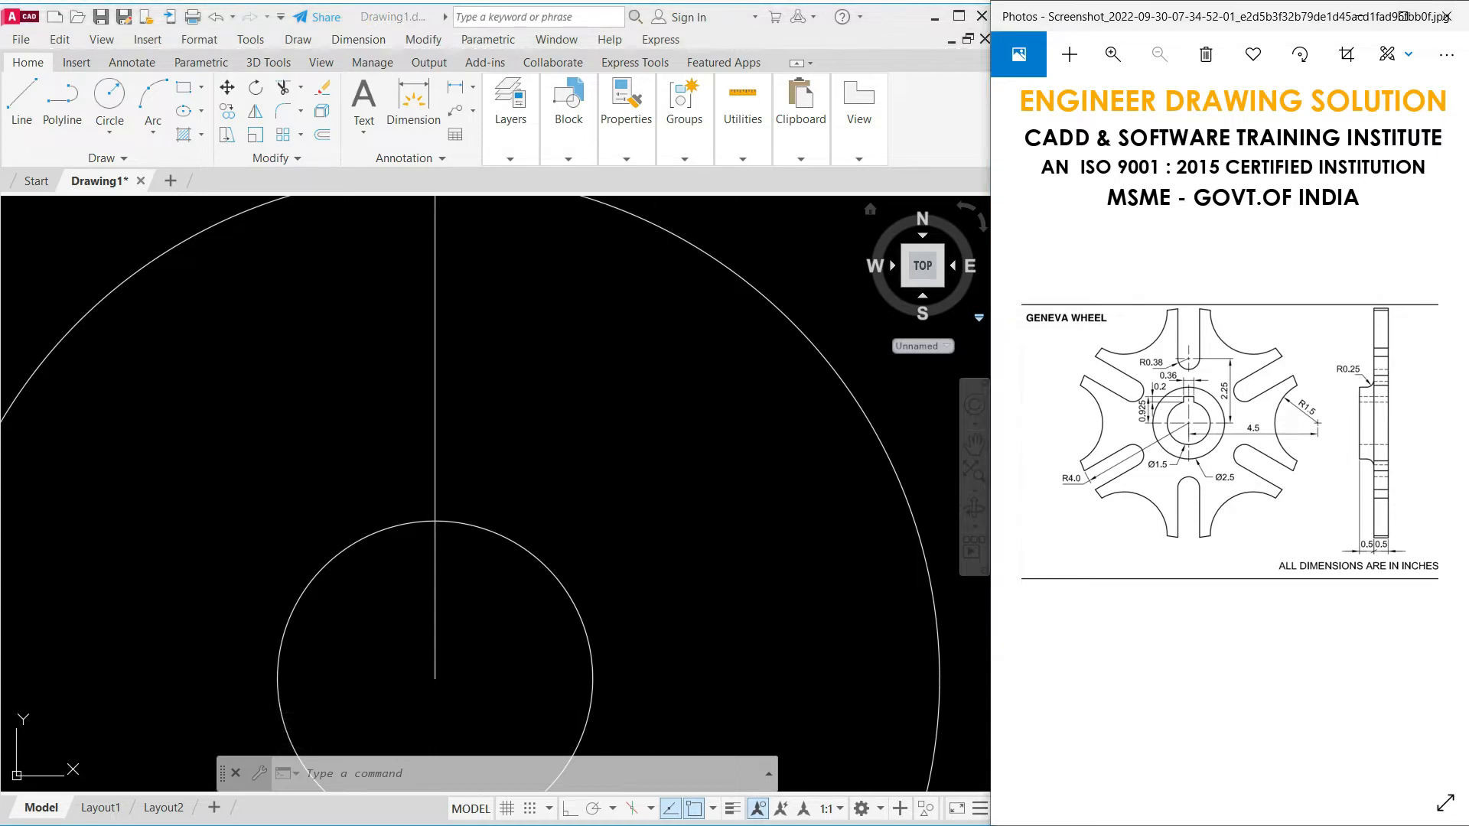
scroll(661, 373, down, 2)
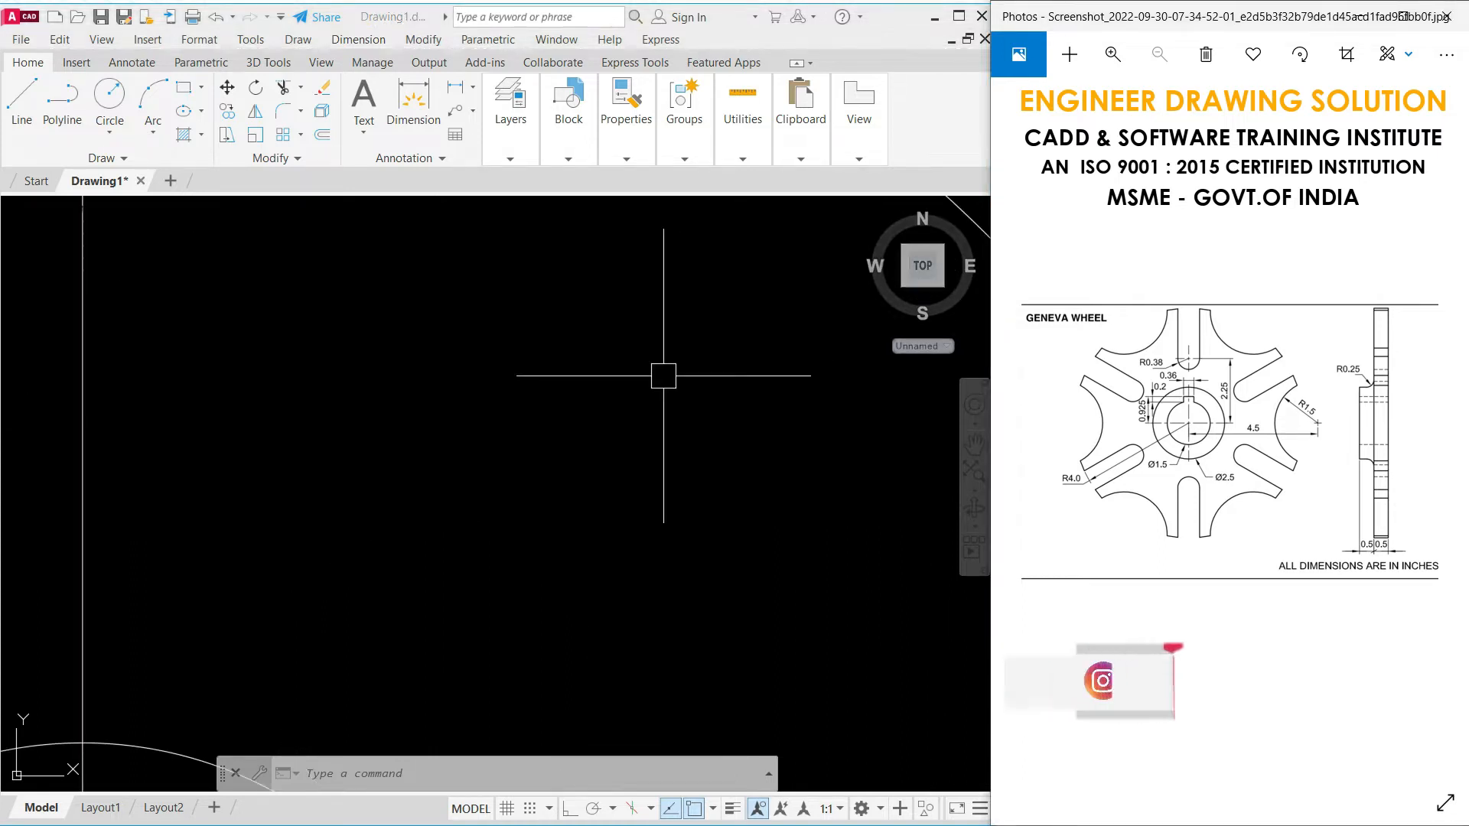
scroll(651, 383, down, 2)
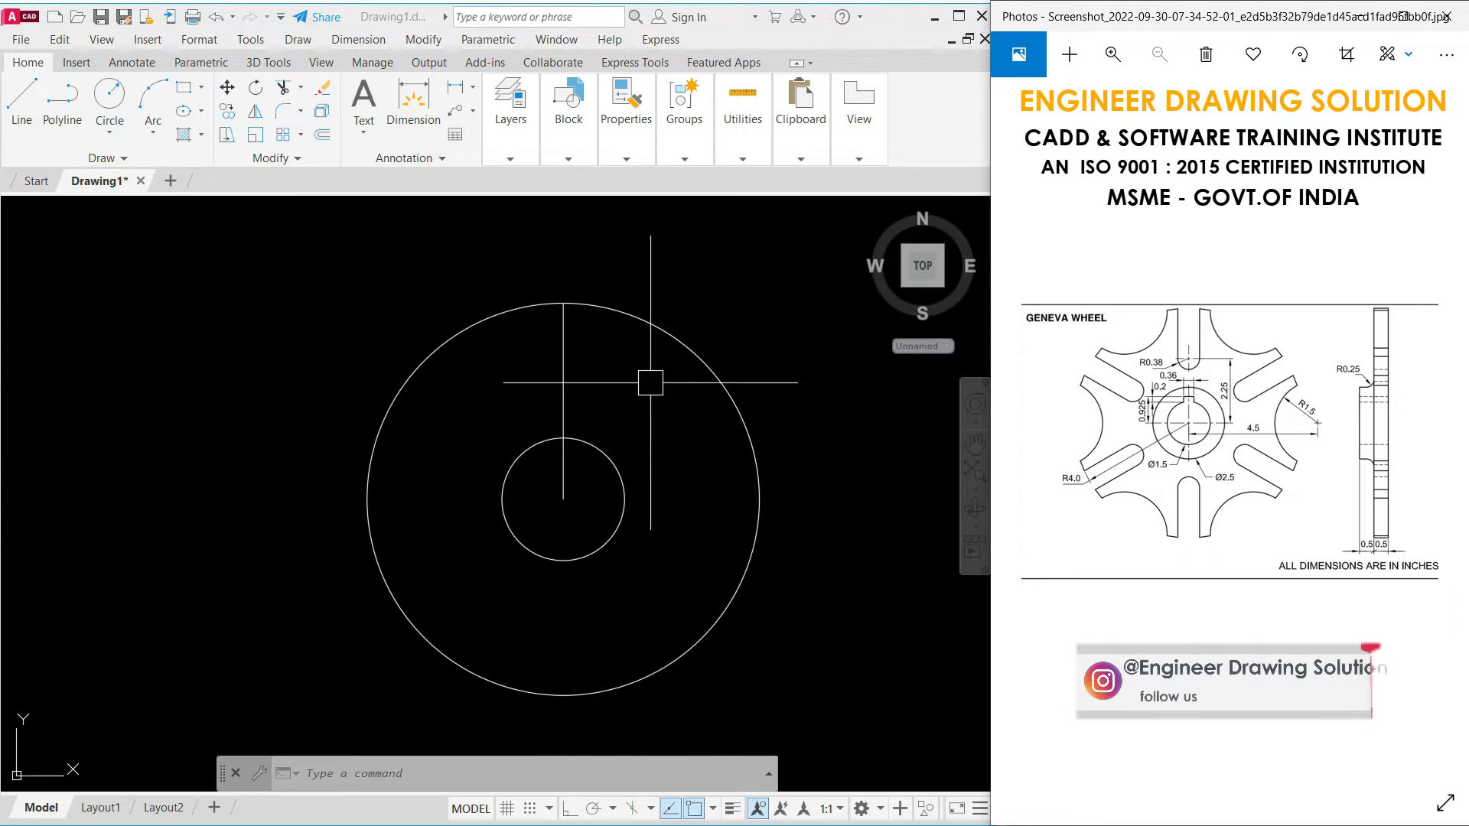
click(650, 383)
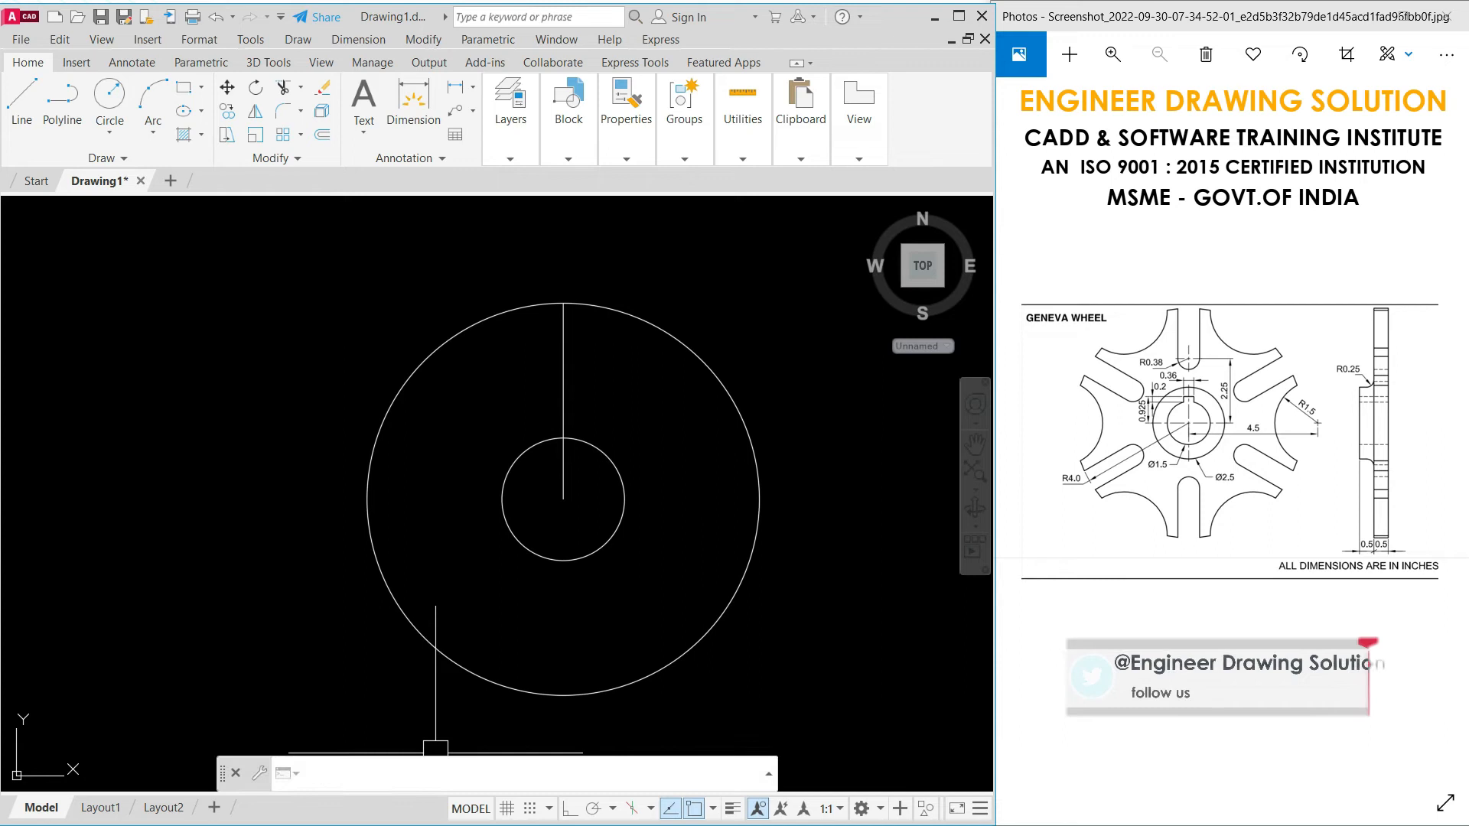
- Offset the vertical centerline by 0.38 to both its right and left sides to form the slot edges
text(o)
key(Return)
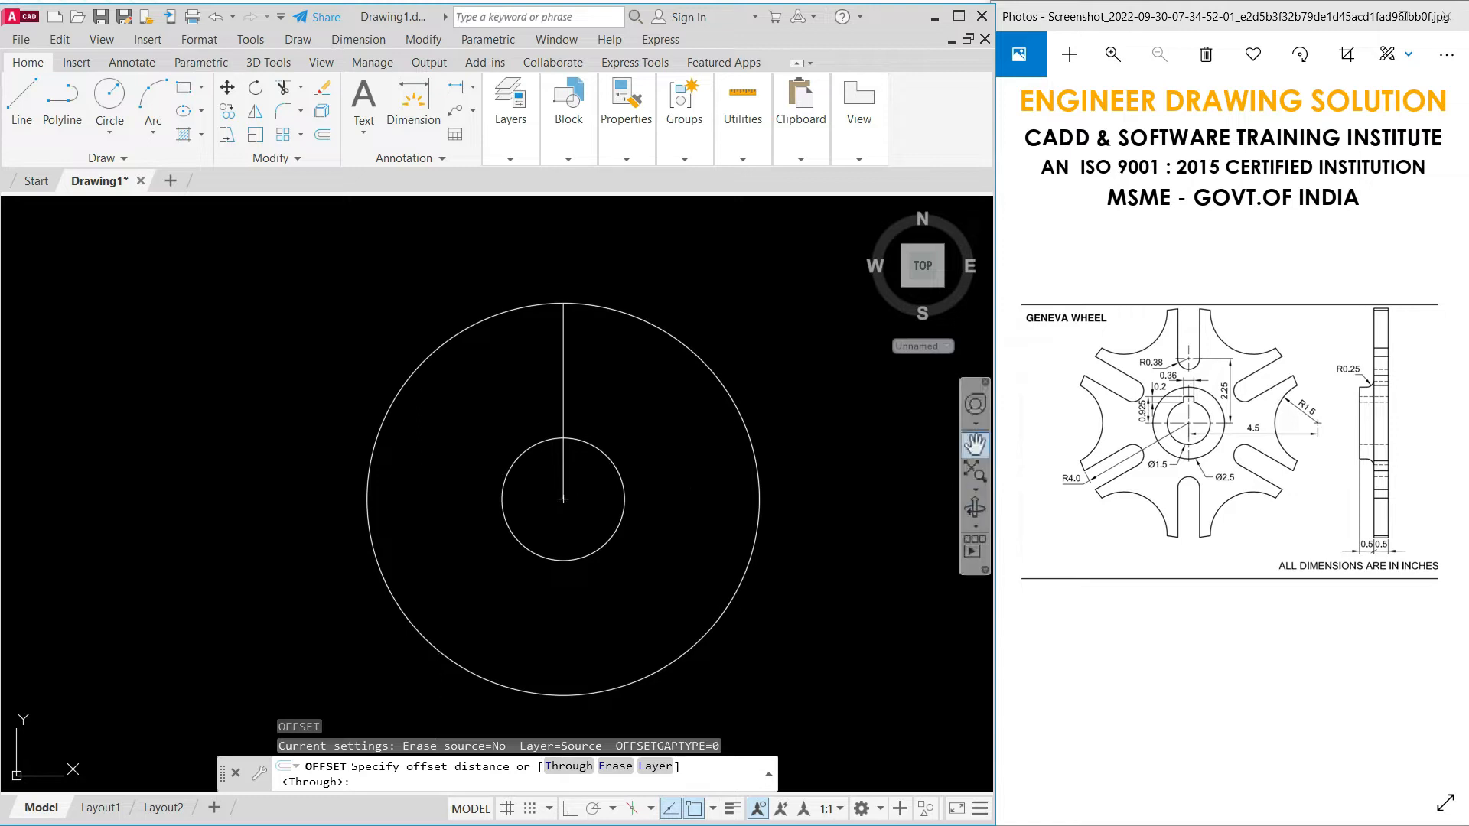
text(0.38)
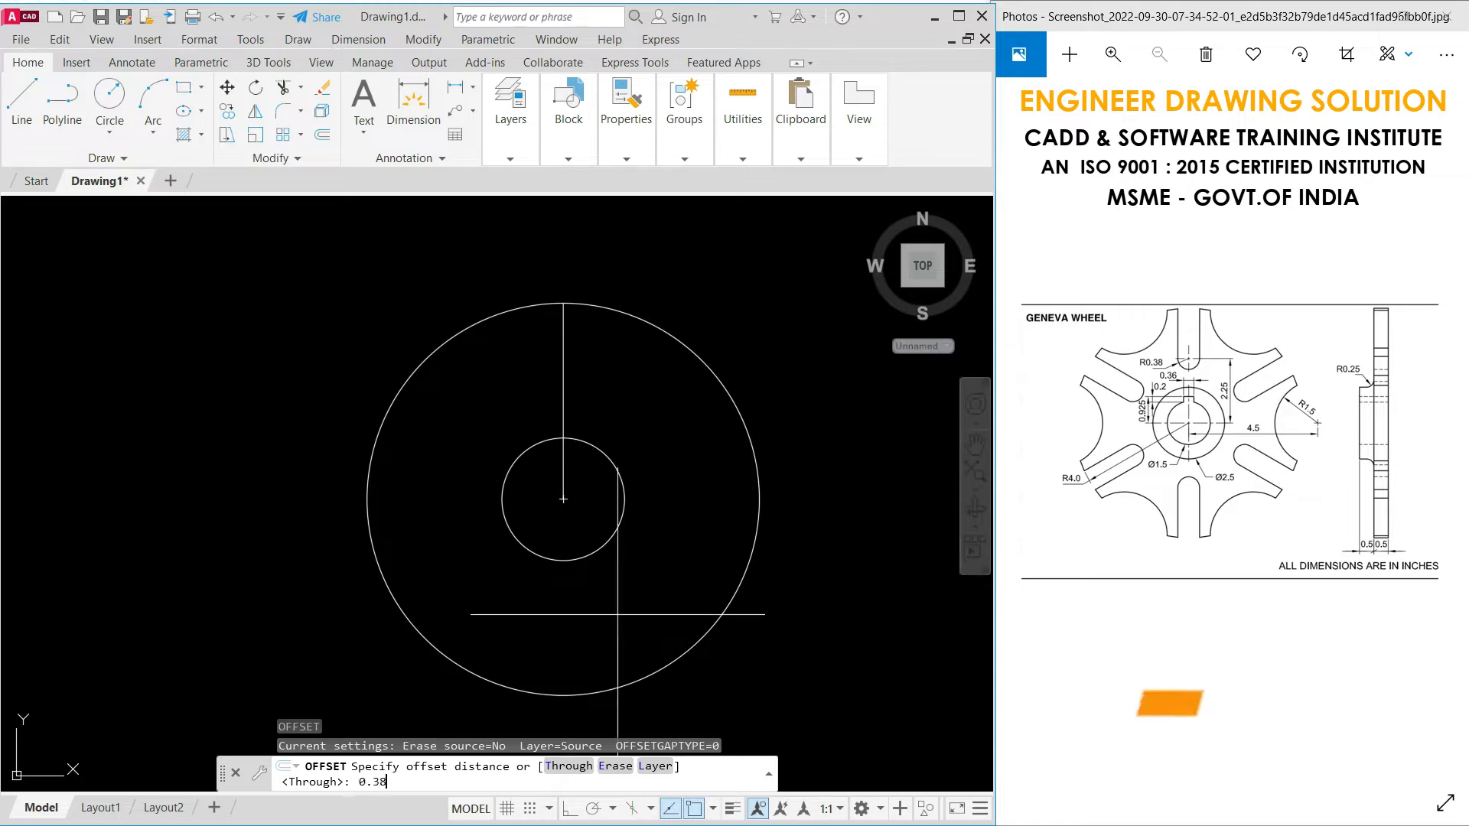
key(Return)
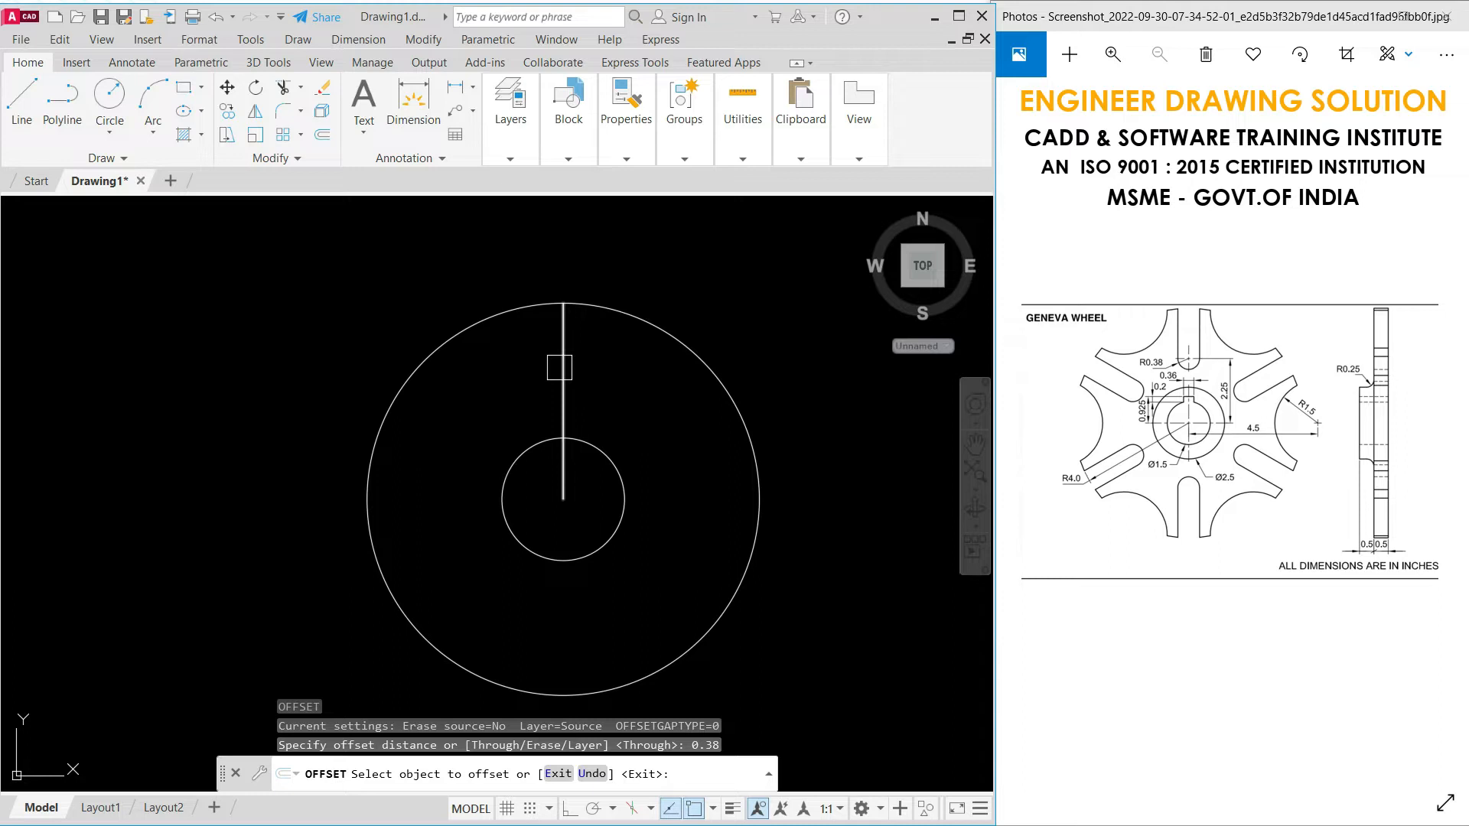
click(561, 367)
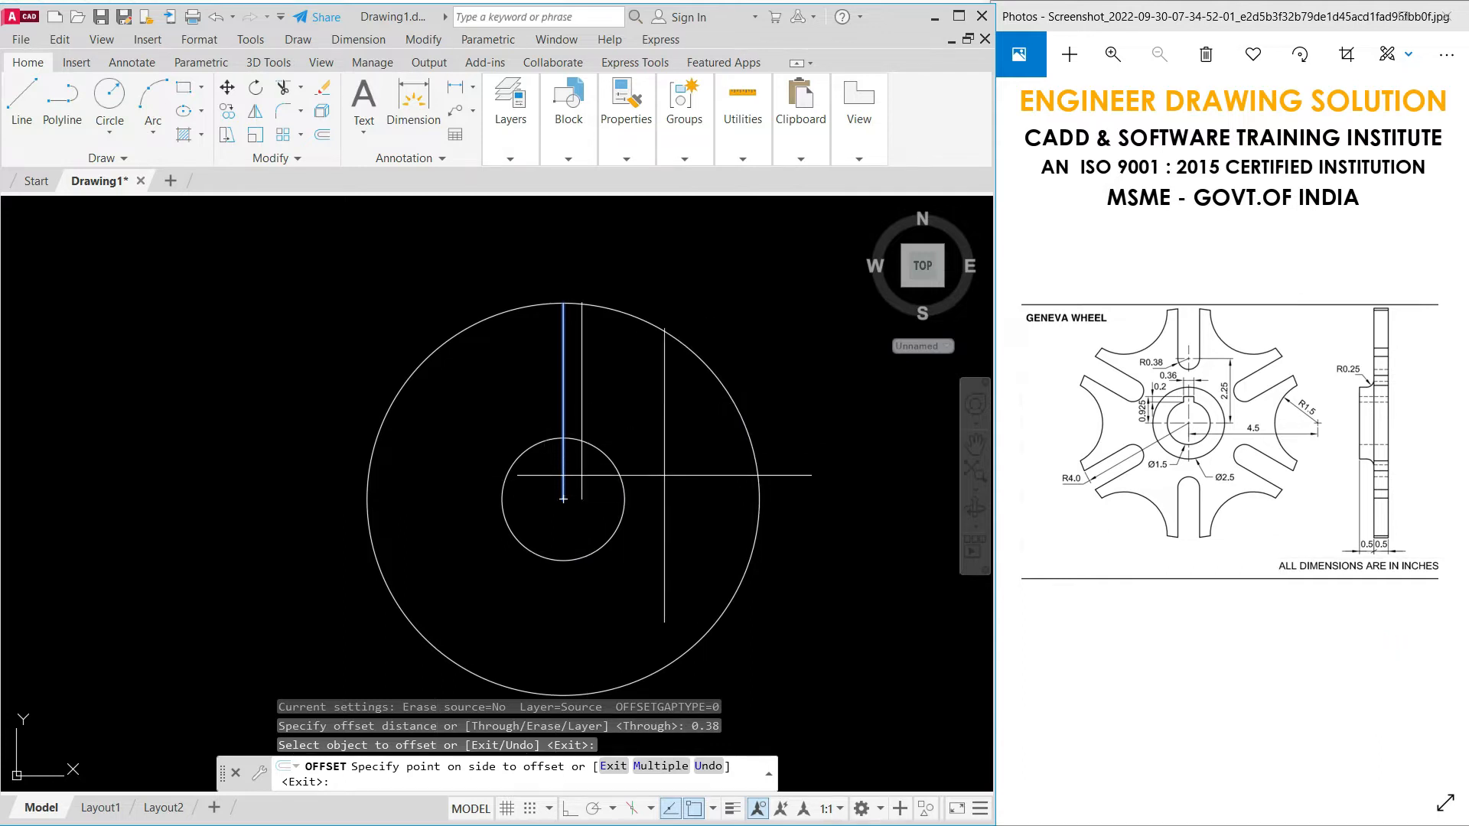
click(658, 429)
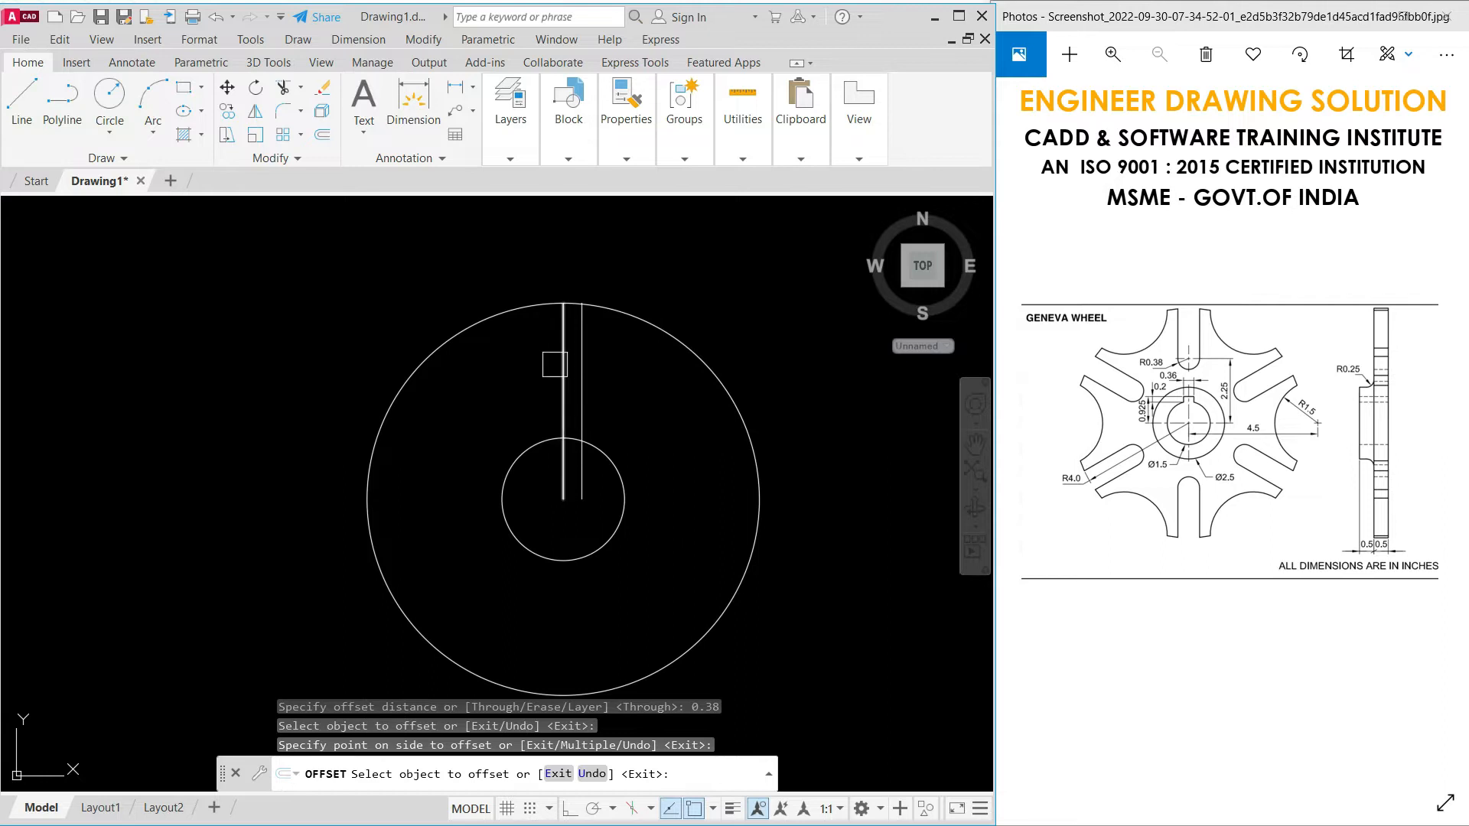
click(555, 363)
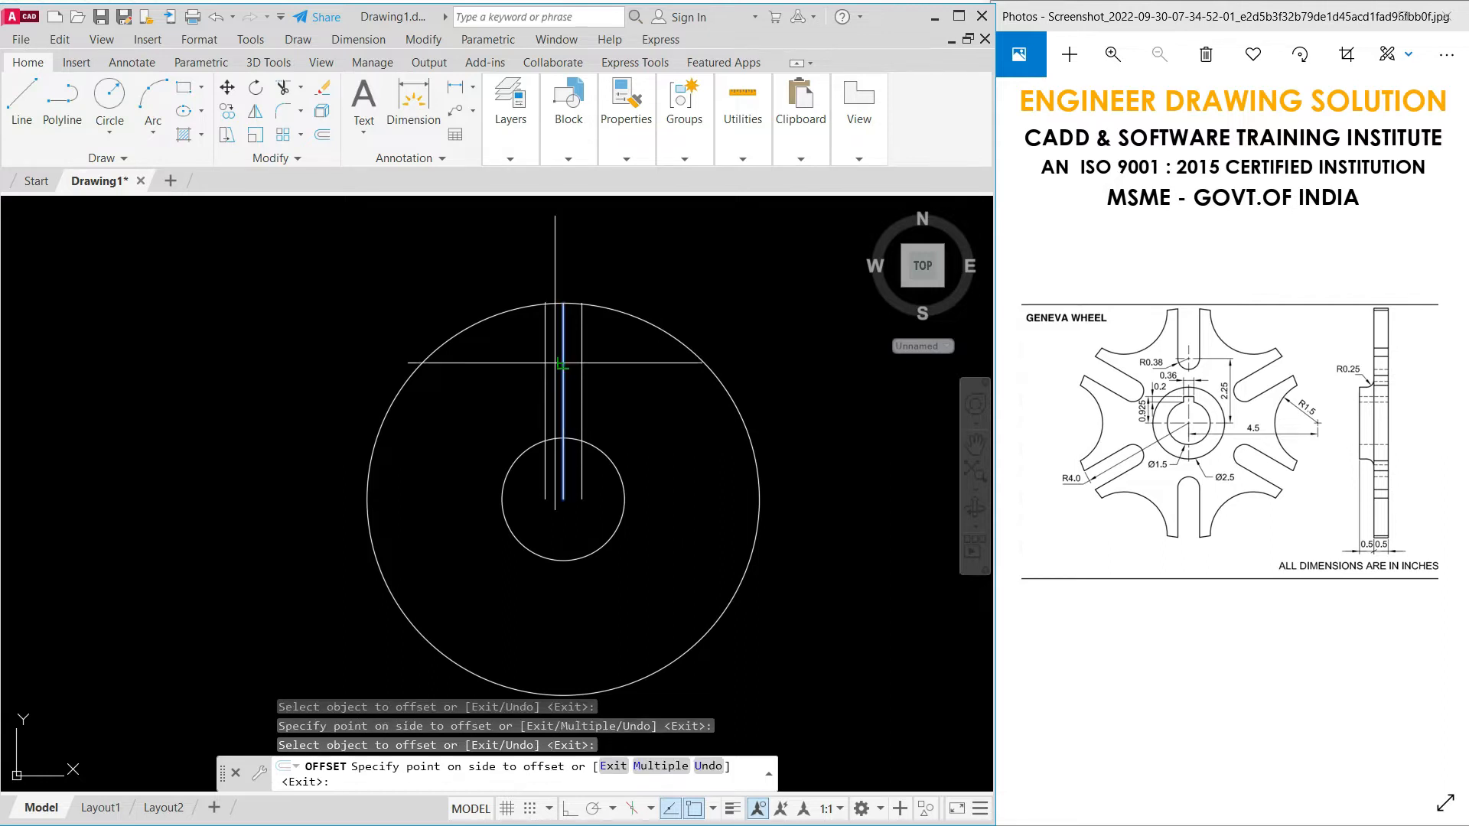
click(444, 486)
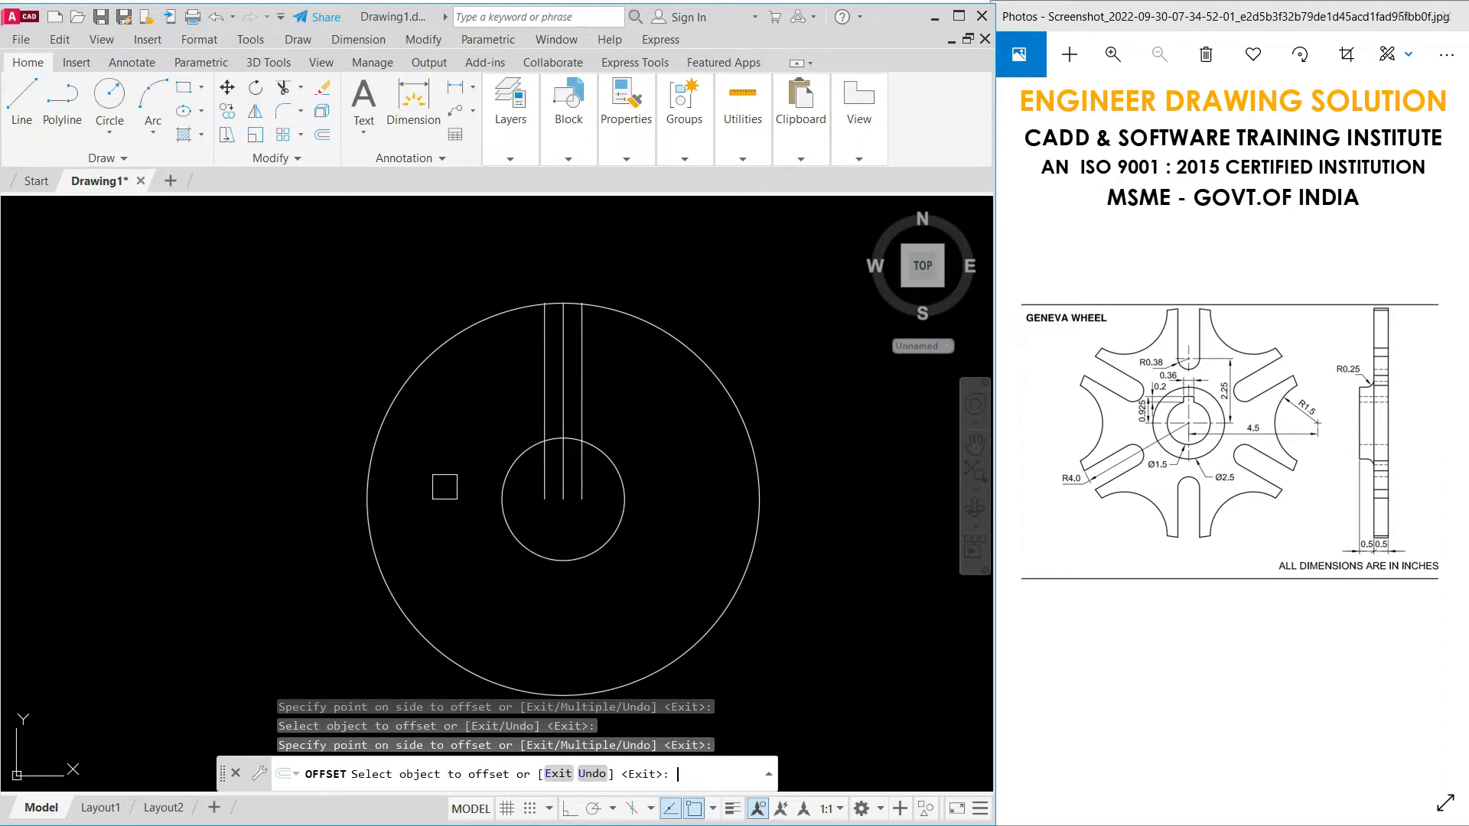
key(Return)
- Turn on Ortho and draw a line 2.25 long straight up from the circles' center along the centerline
scroll(589, 309, up, 5)
scroll(589, 309, down, 8)
scroll(600, 273, up, 4)
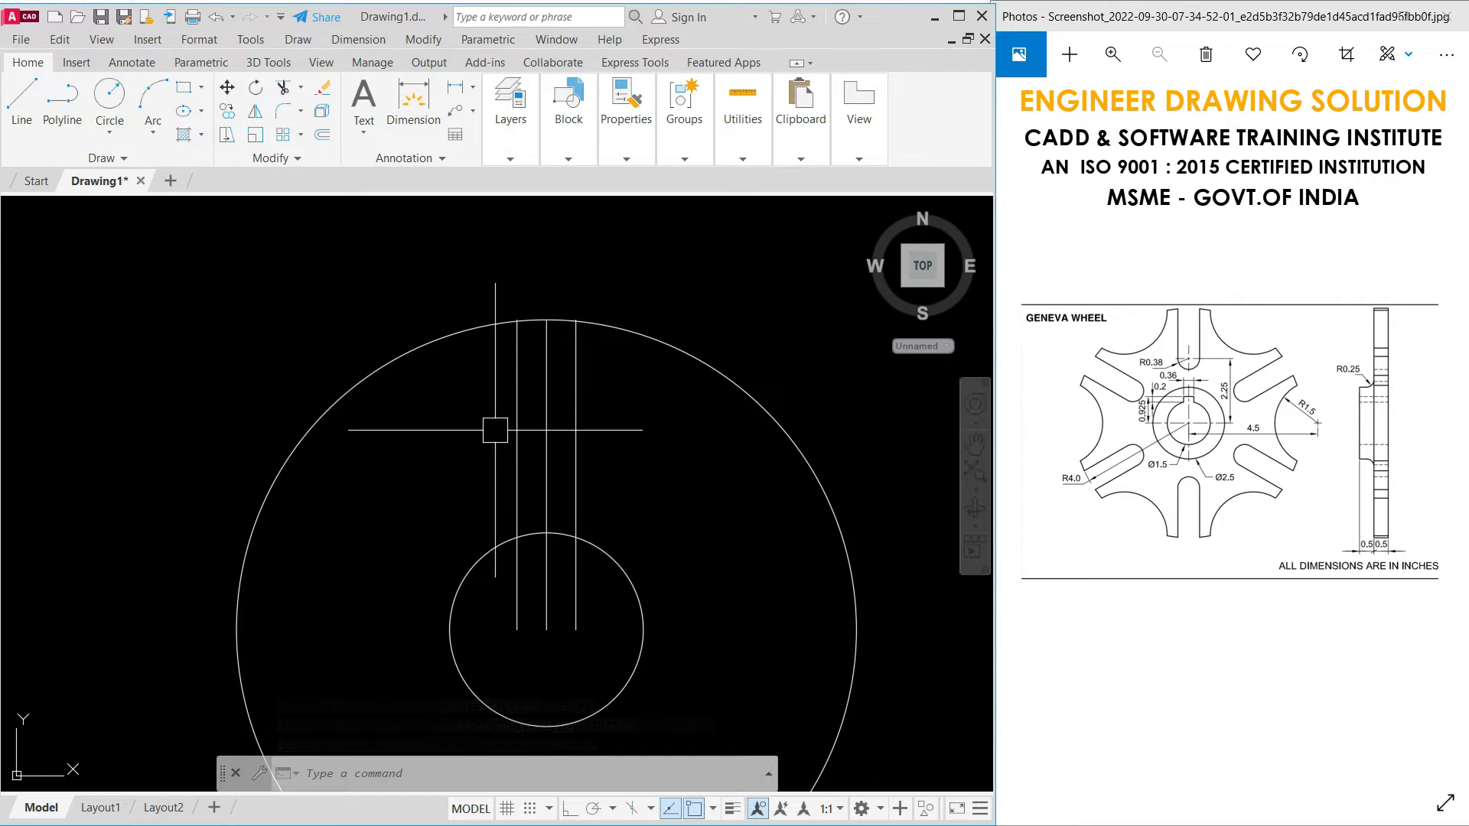
middle_drag(495, 430, 500, 352)
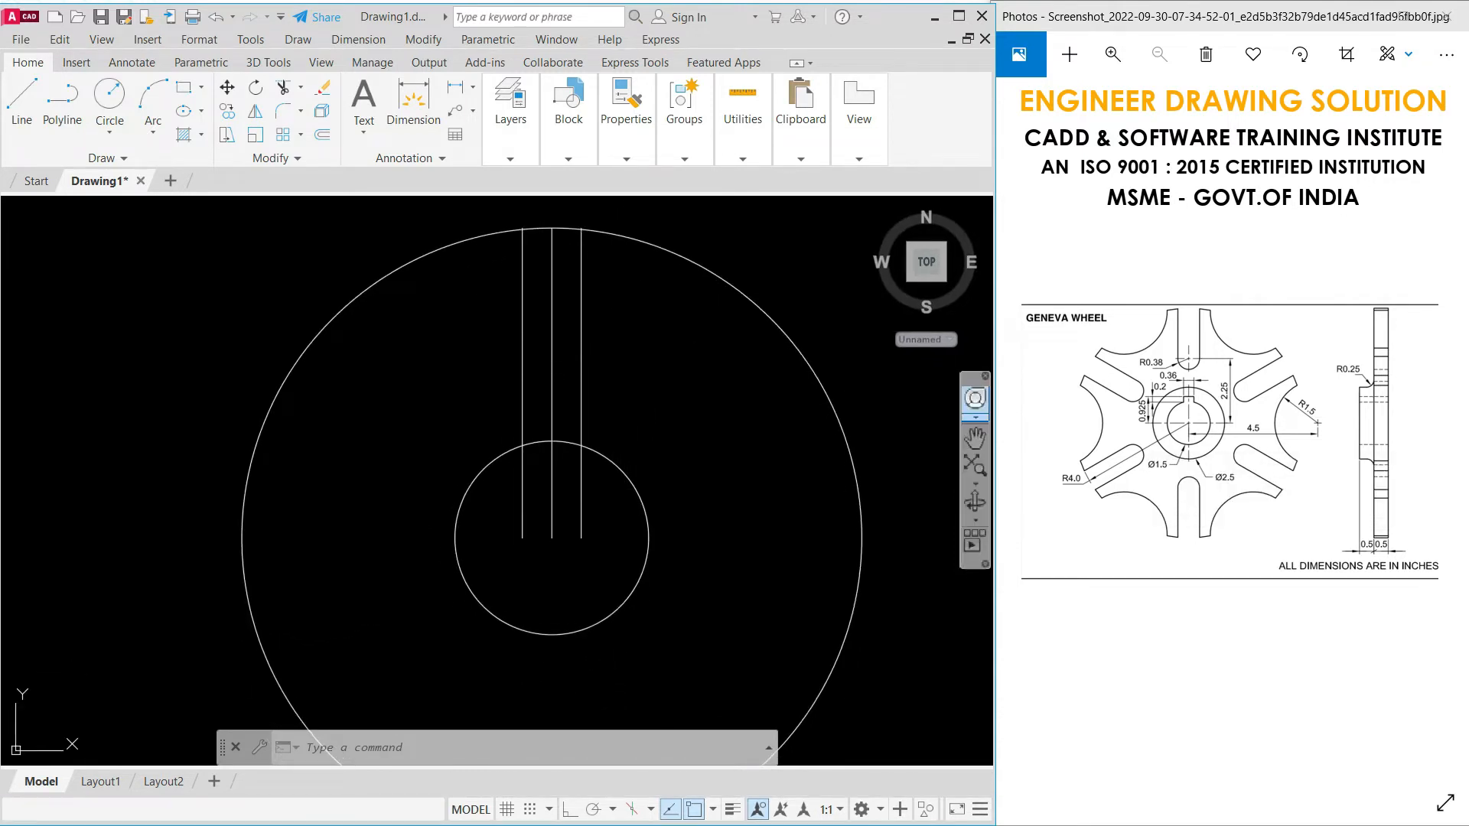
scroll(628, 323, down, 1)
scroll(651, 340, up, 1)
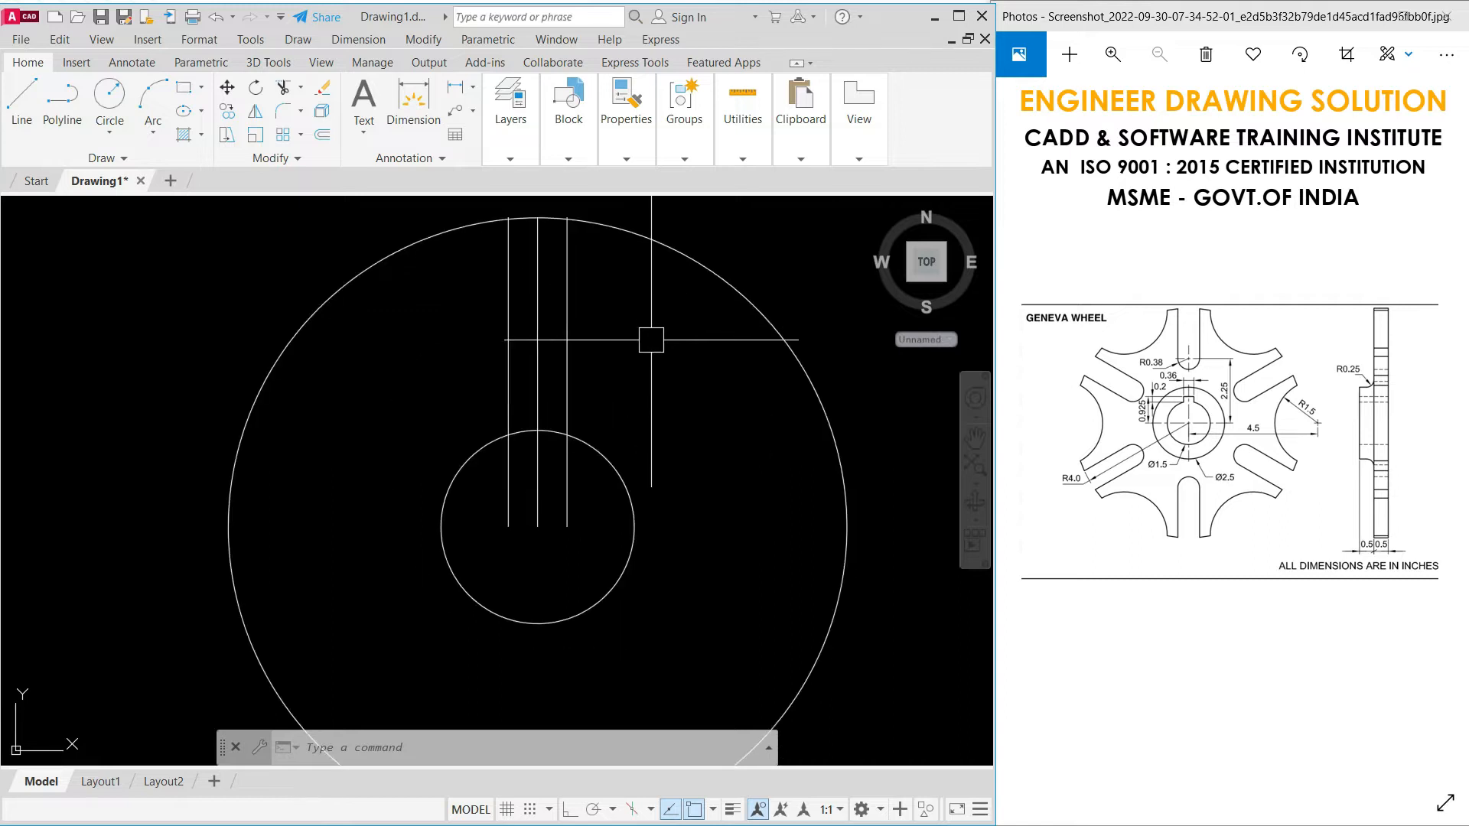
text(l)
key(Return)
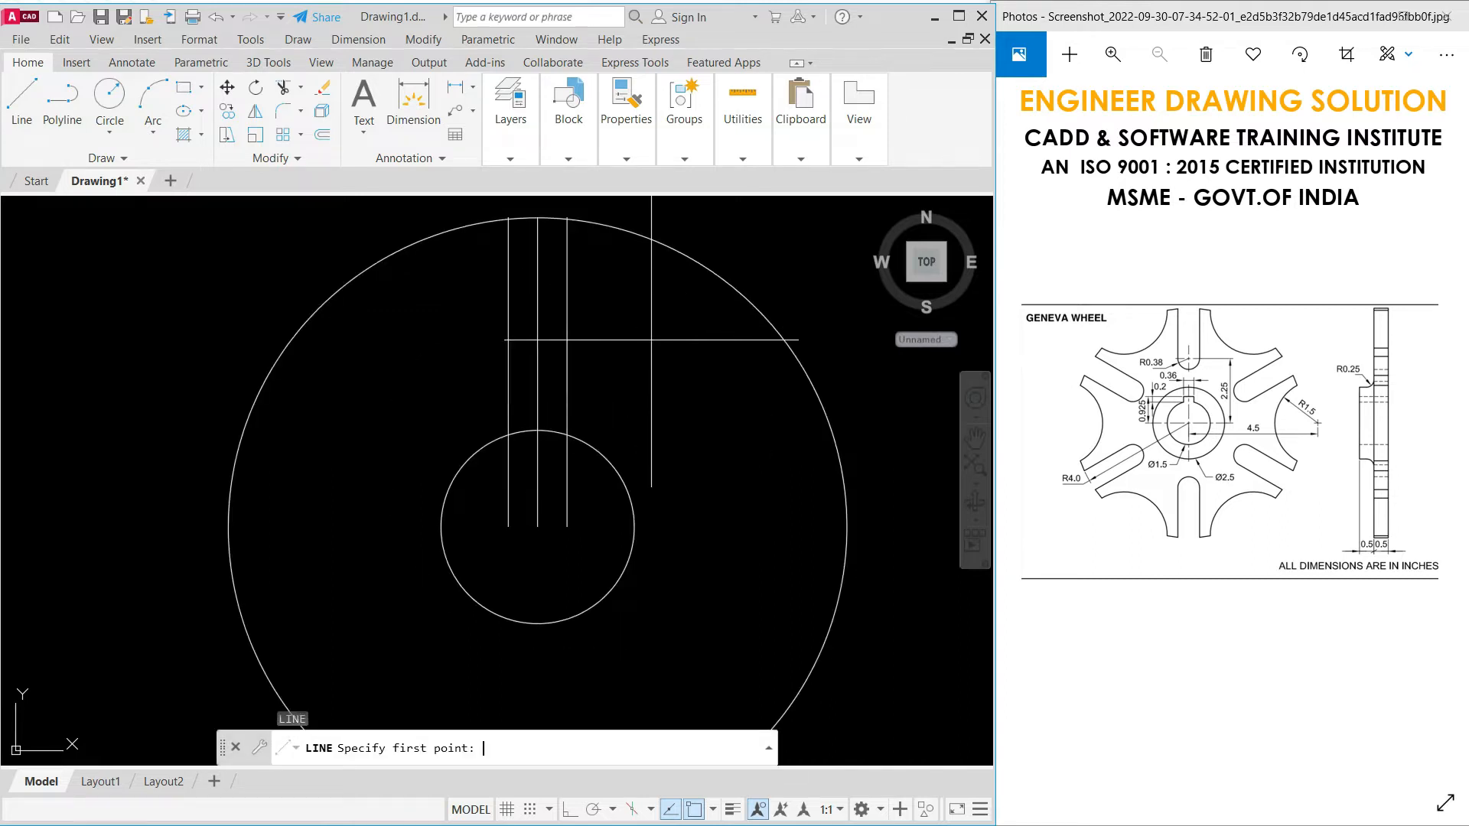
click(538, 526)
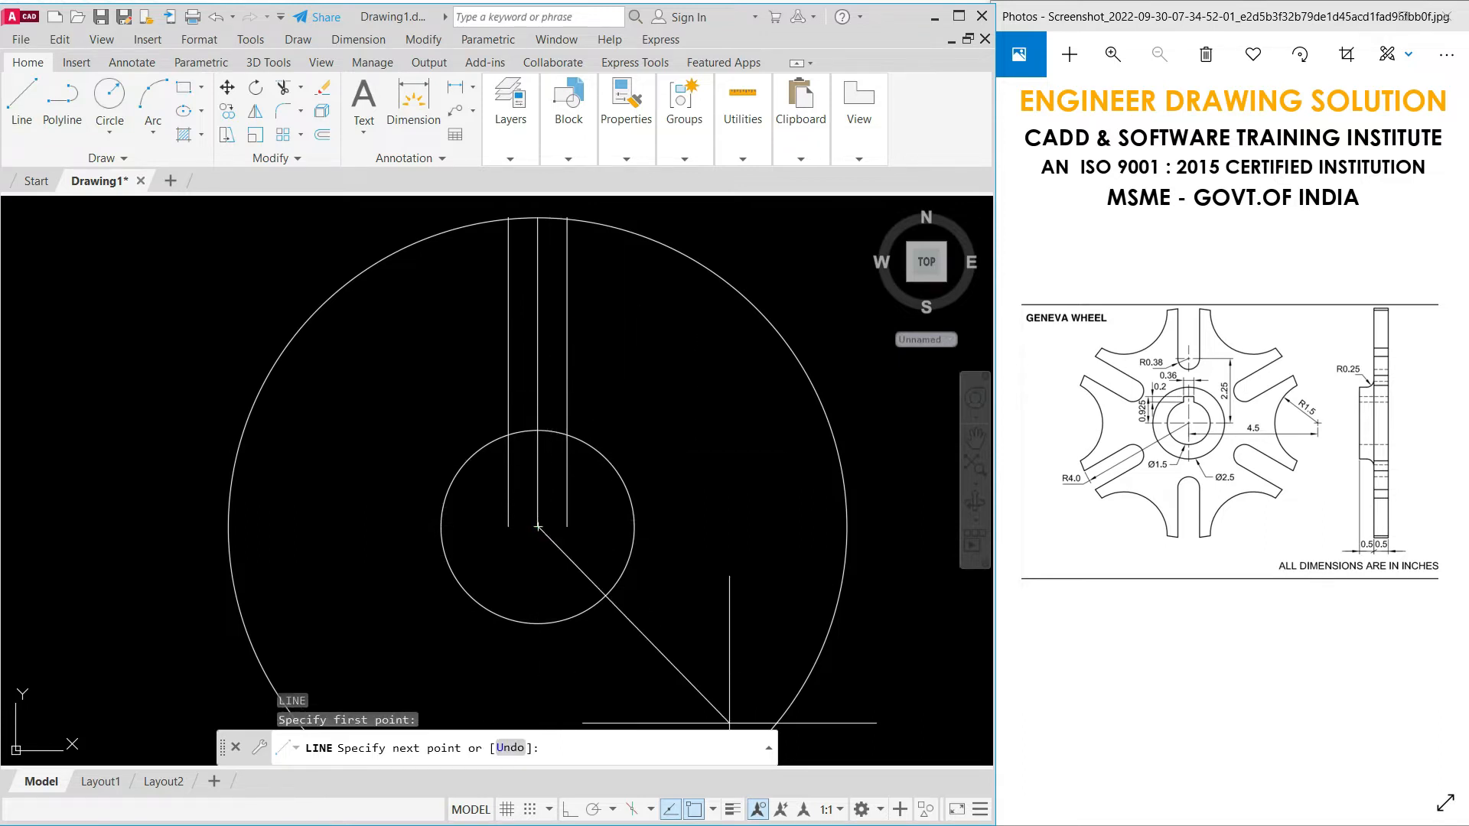
click(570, 808)
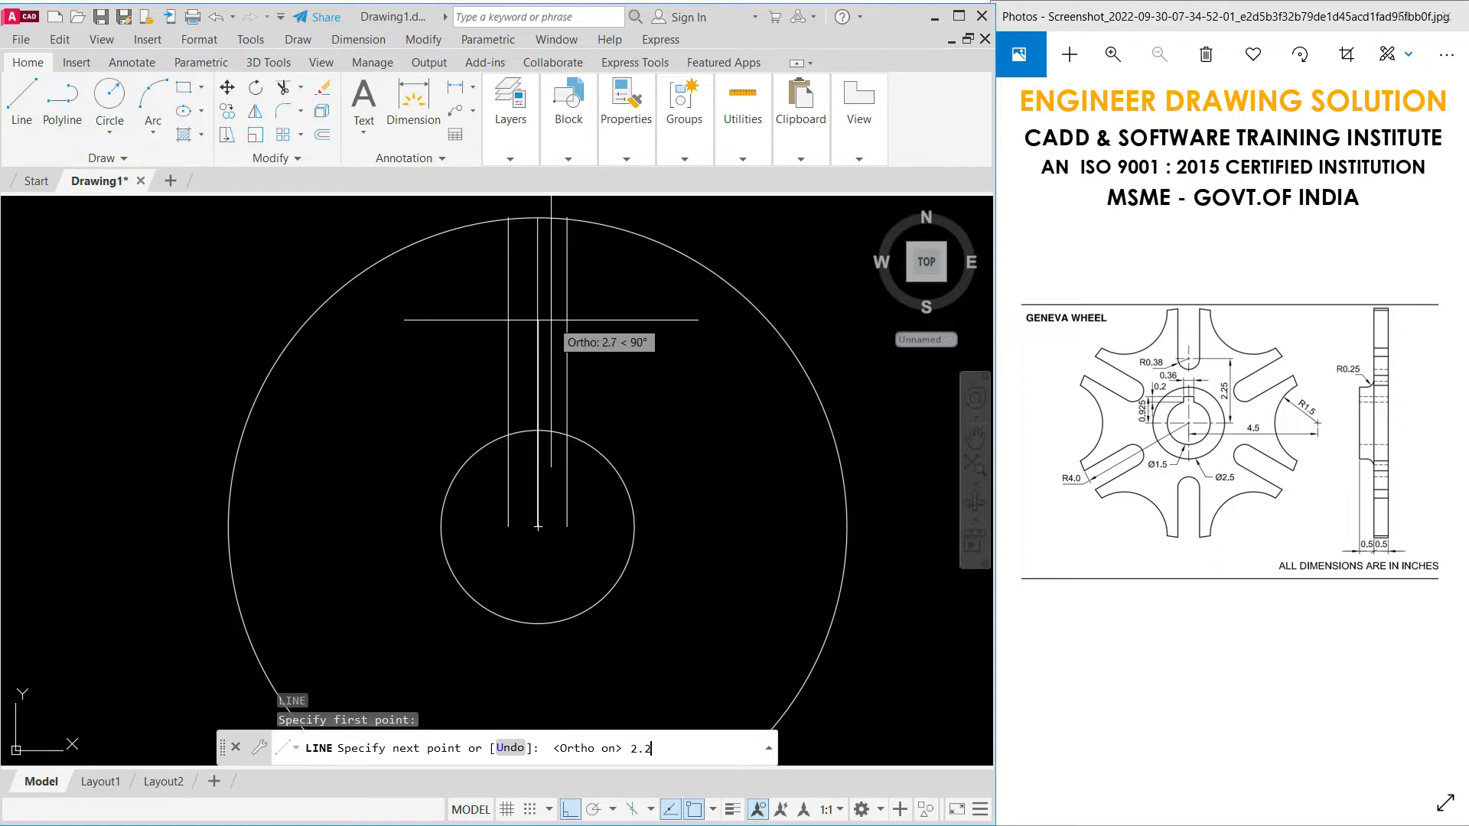
key(Return)
- Continue the line horizontally from its upper end to the slot edge right of the centerline, and end it there
scroll(552, 329, up, 2)
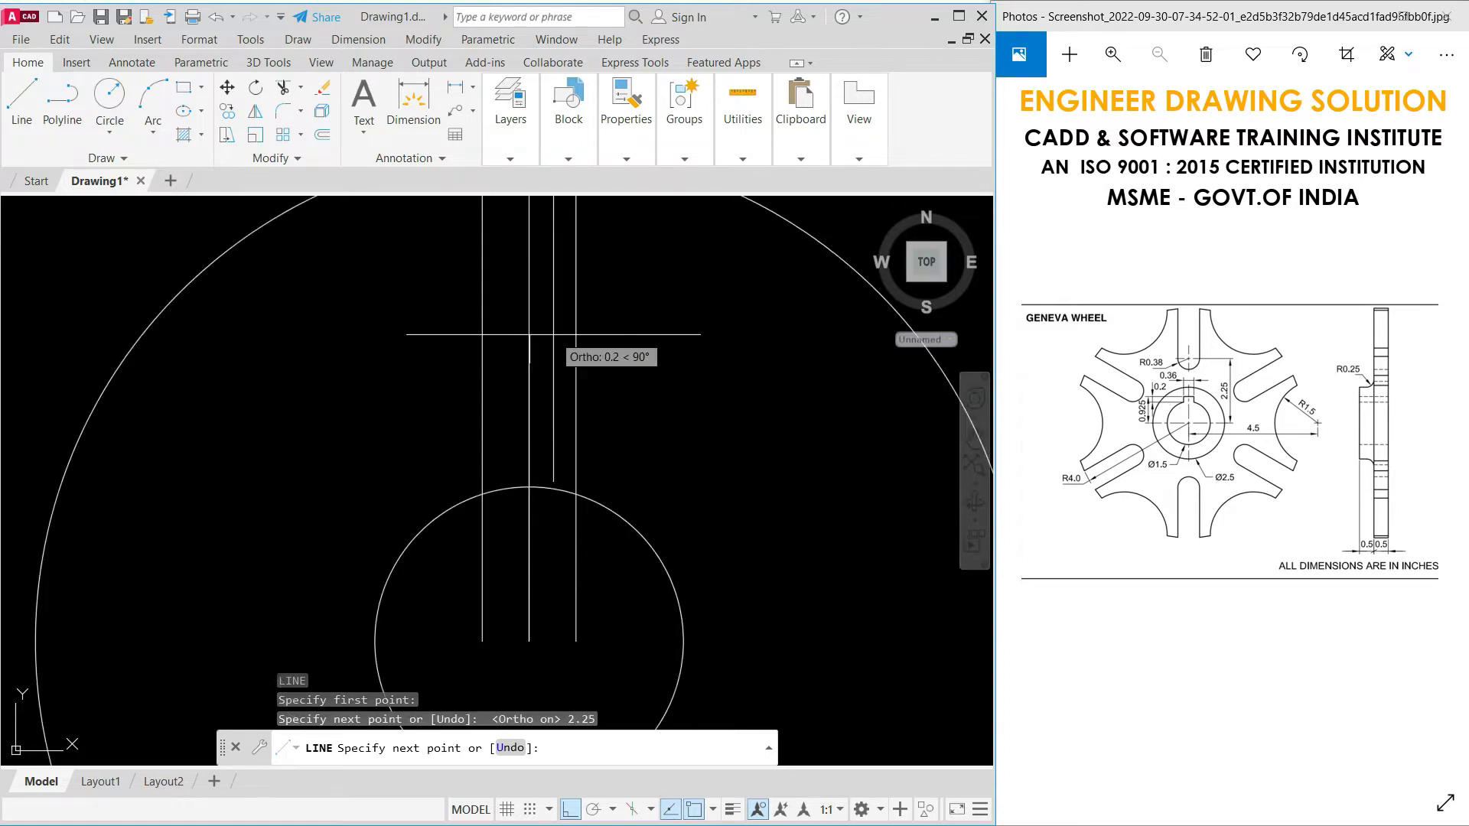
click(576, 364)
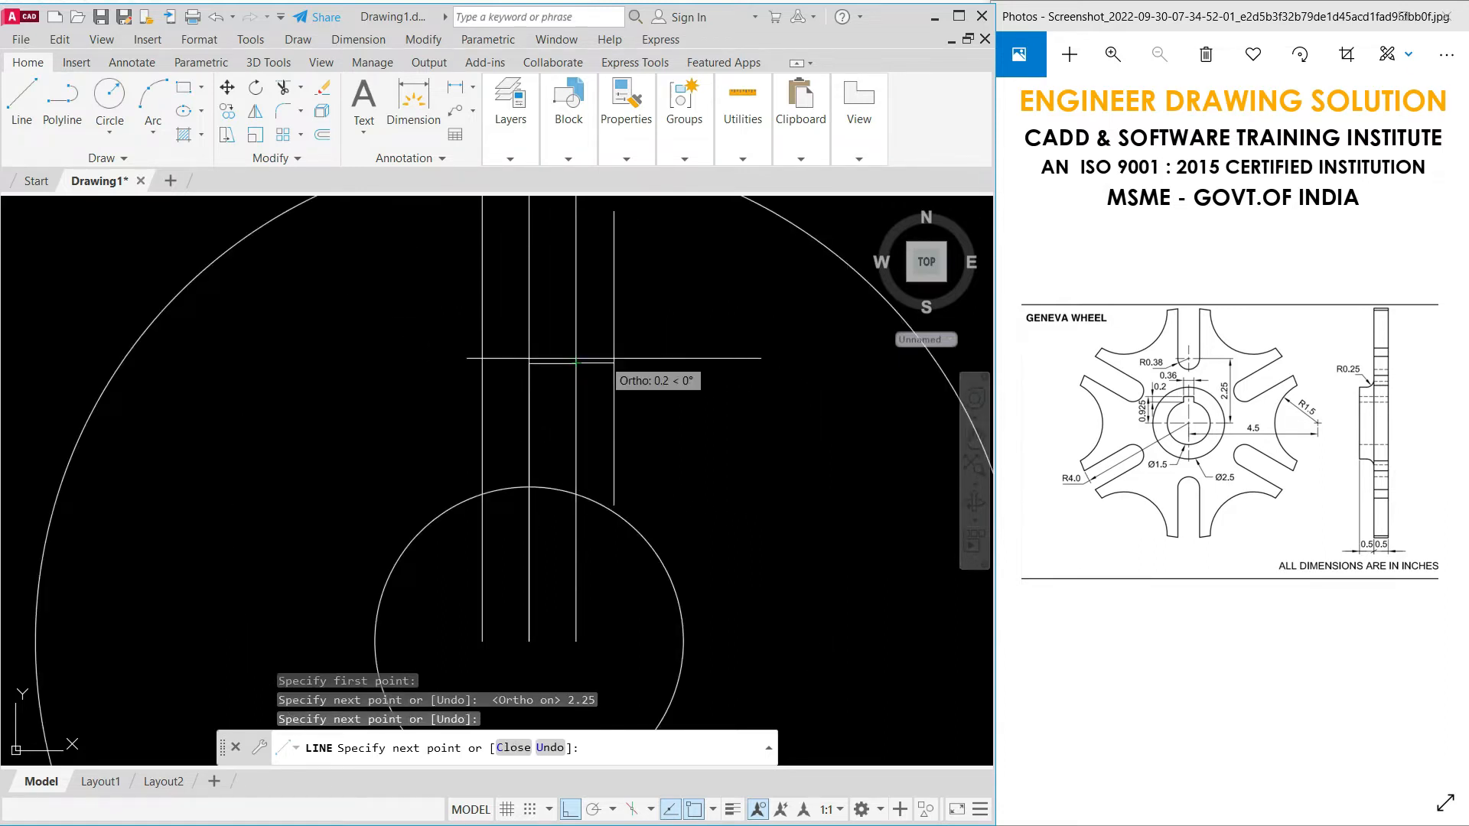
key(Return)
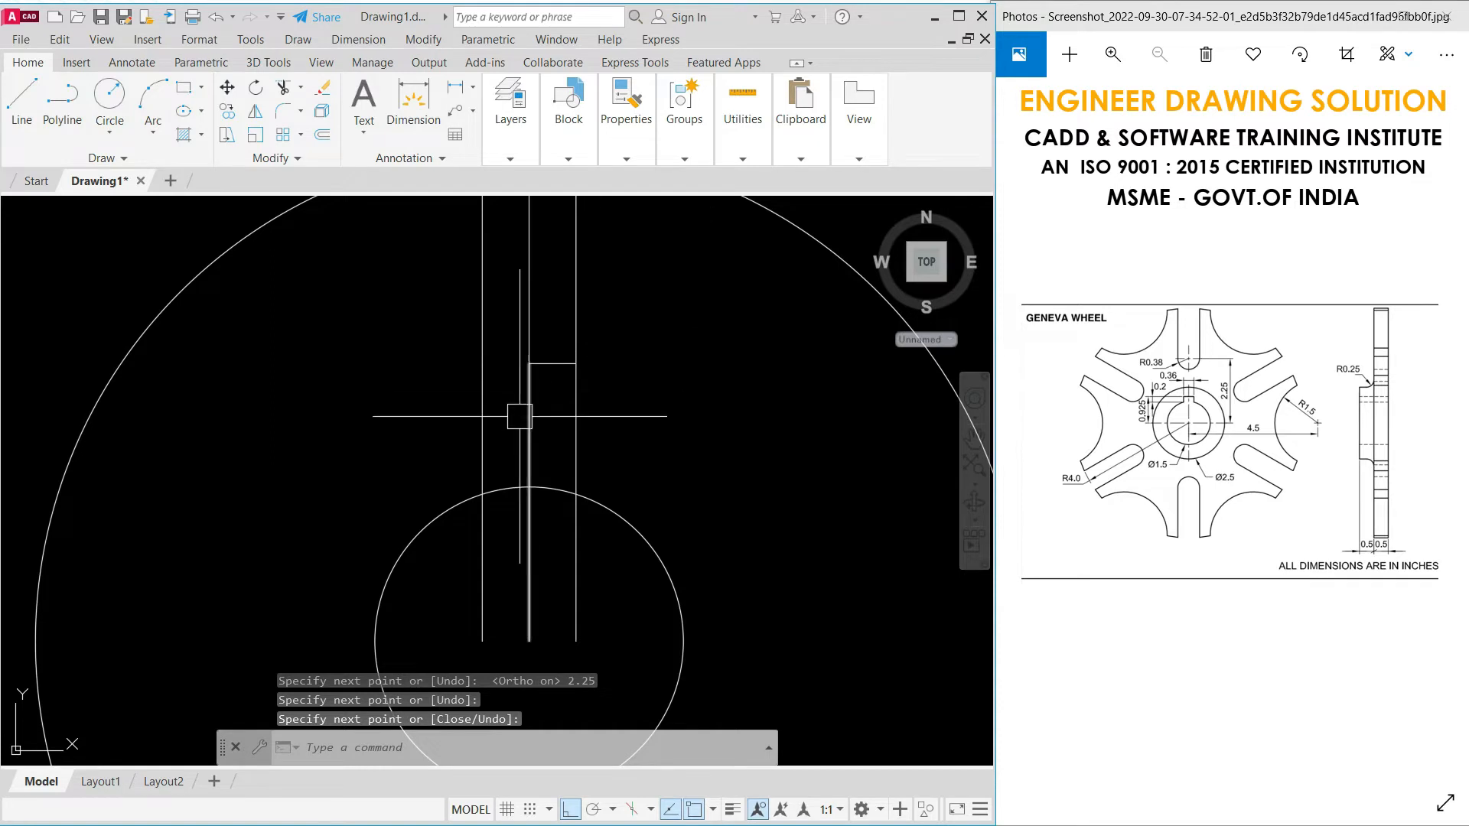
middle_drag(599, 393, 600, 477)
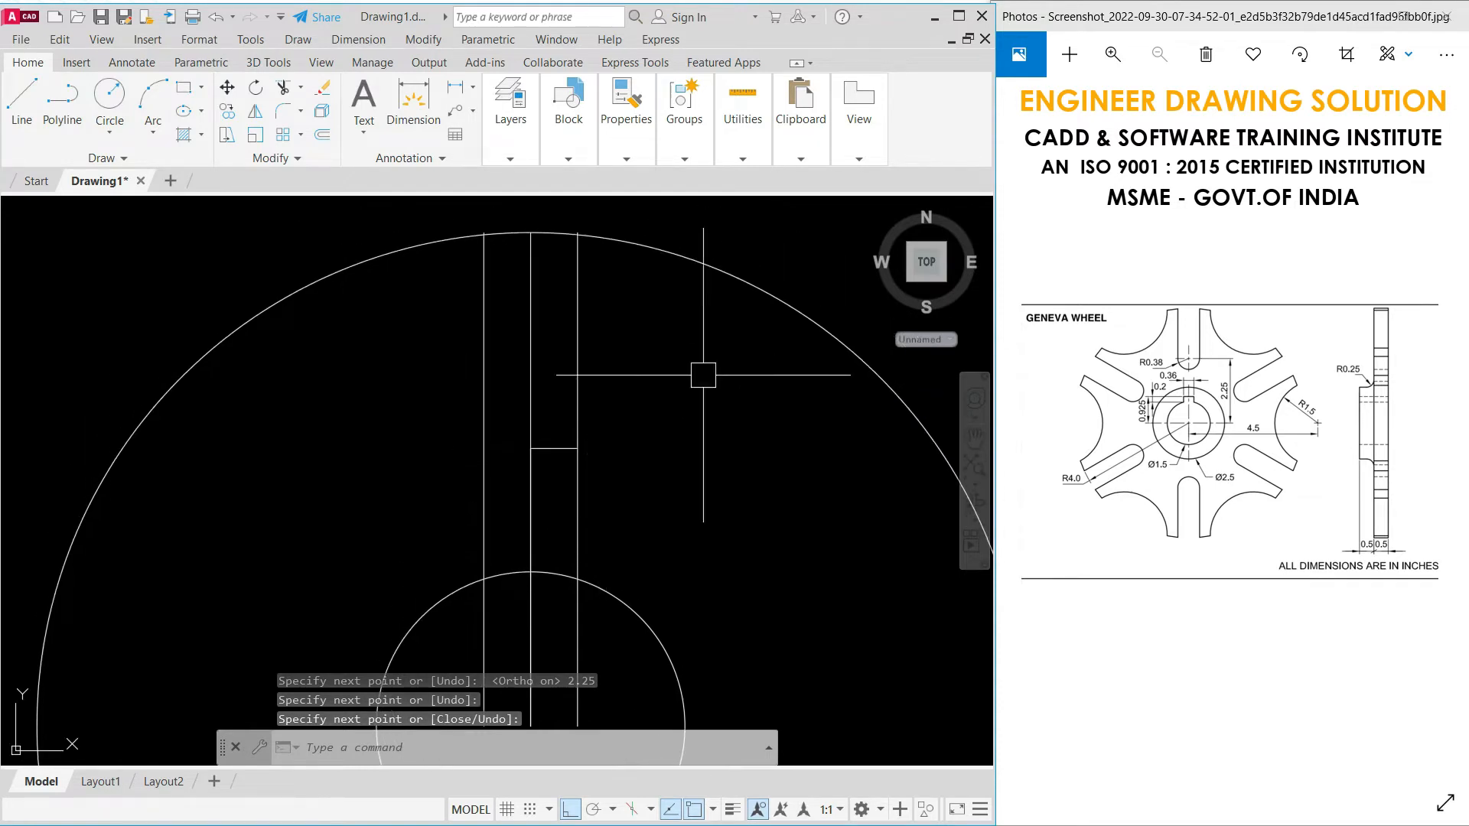
- Draw a circle of radius 0.38 centered on the upper end of the 2.25 long vertical line
middle_drag(741, 367, 747, 272)
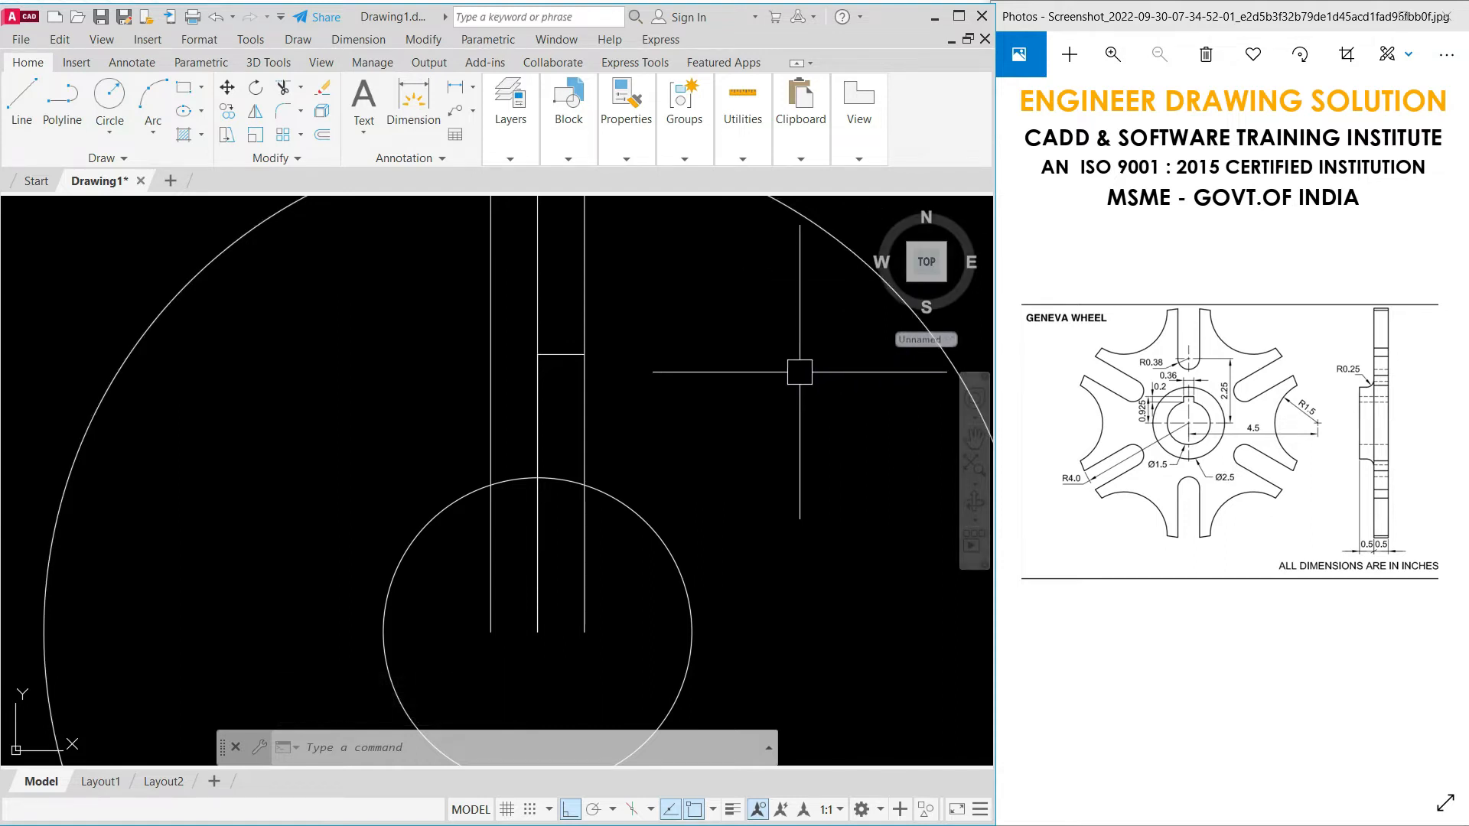
key(Return)
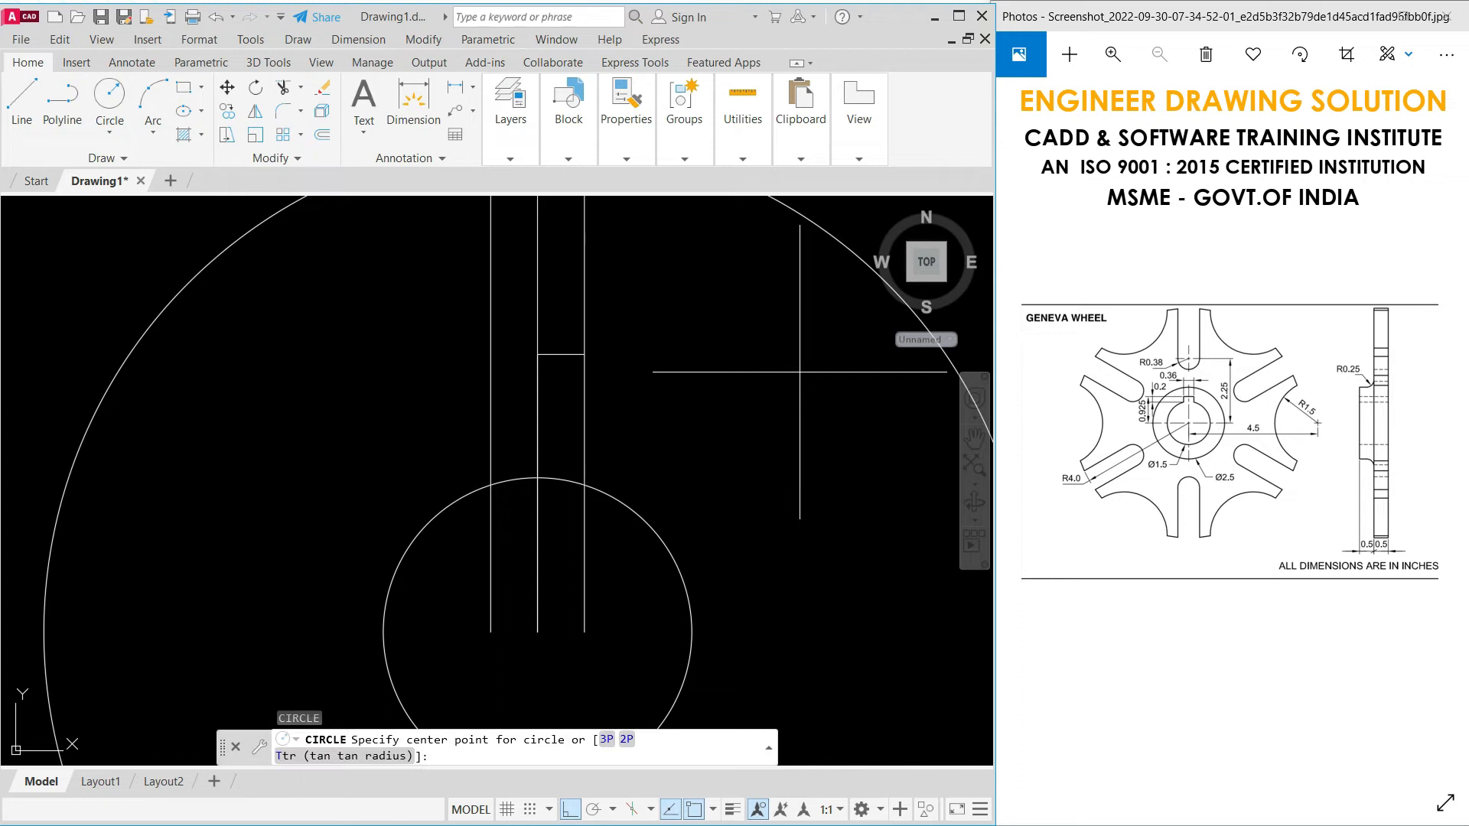
click(537, 354)
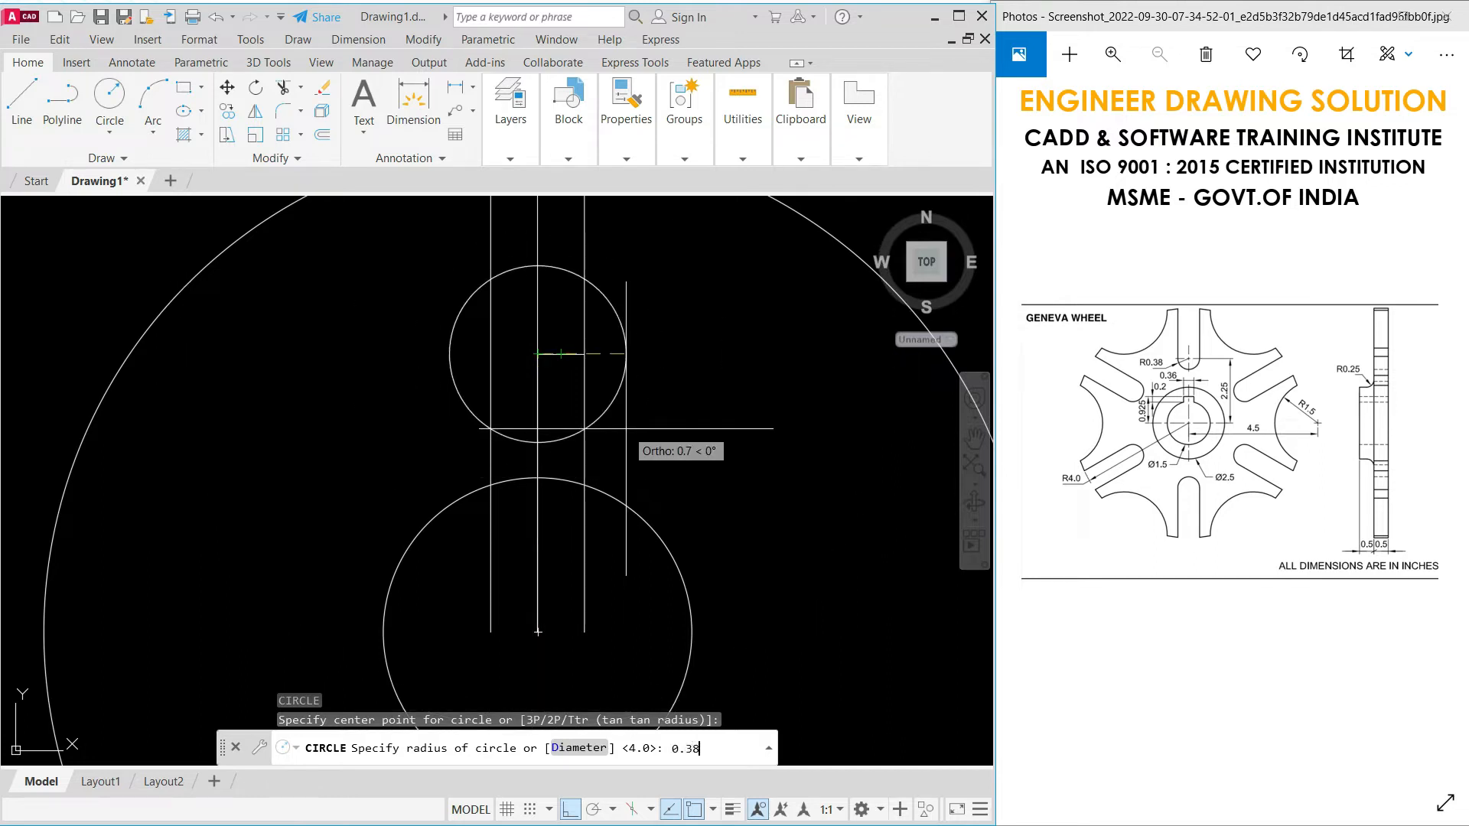
key(Return)
scroll(626, 428, down, 3)
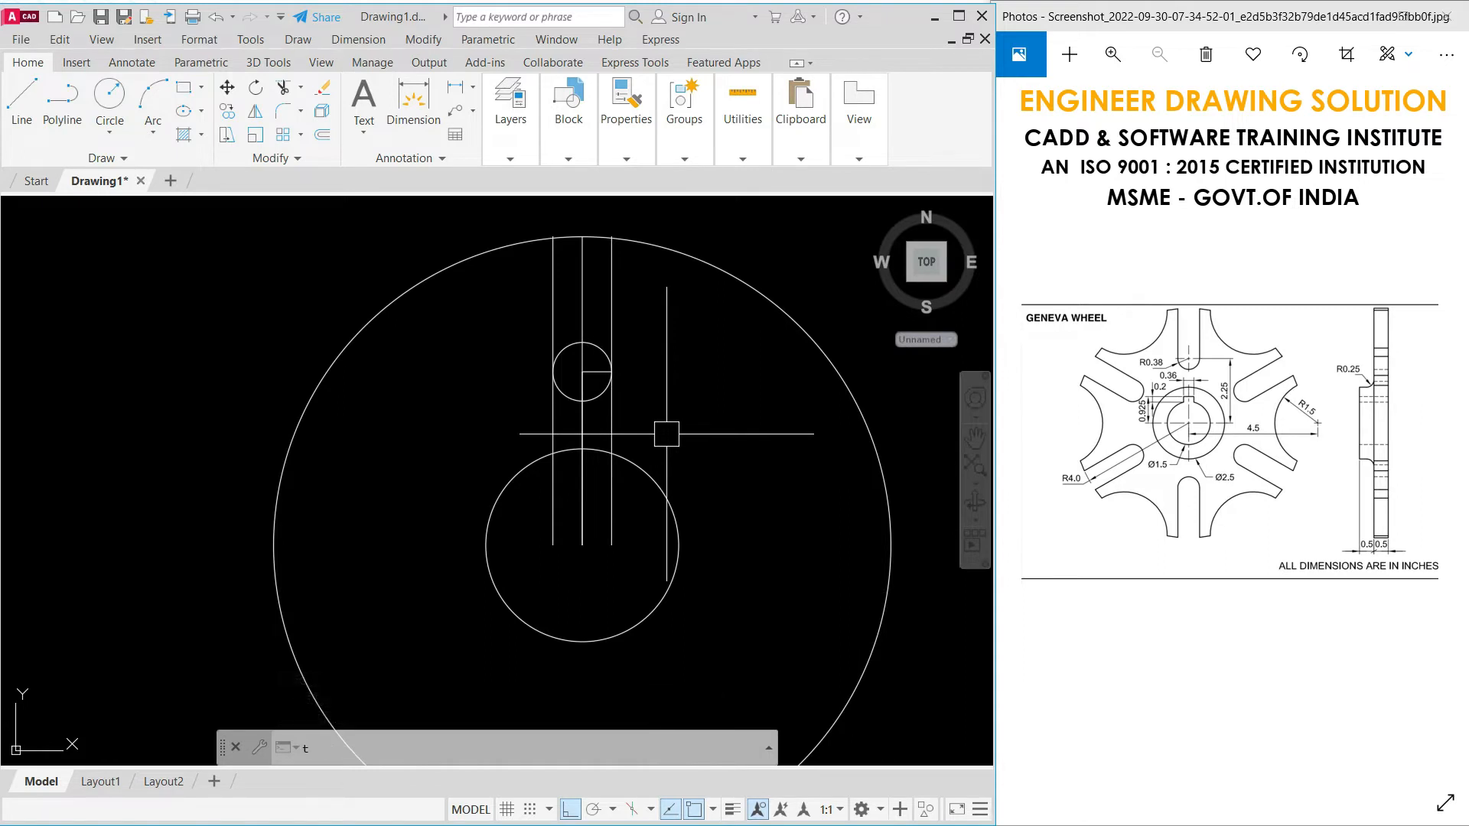
- Trim away the small circle's upper half and the slot edges between its lower arc and the inner circle
text(r)
key(Return)
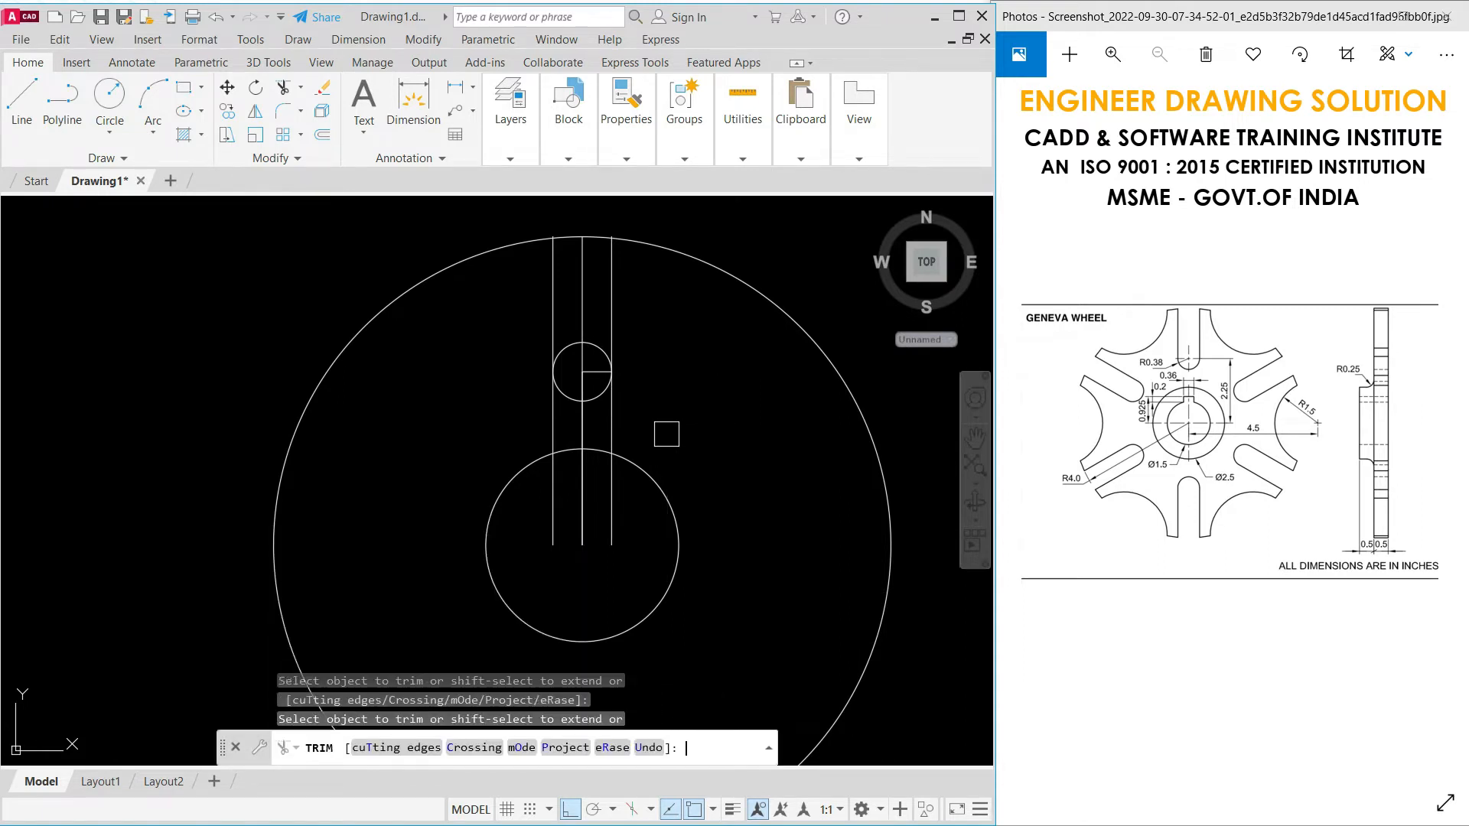
scroll(588, 345, up, 6)
click(579, 344)
click(630, 363)
scroll(629, 383, down, 4)
click(654, 514)
click(553, 514)
scroll(635, 341, up, 8)
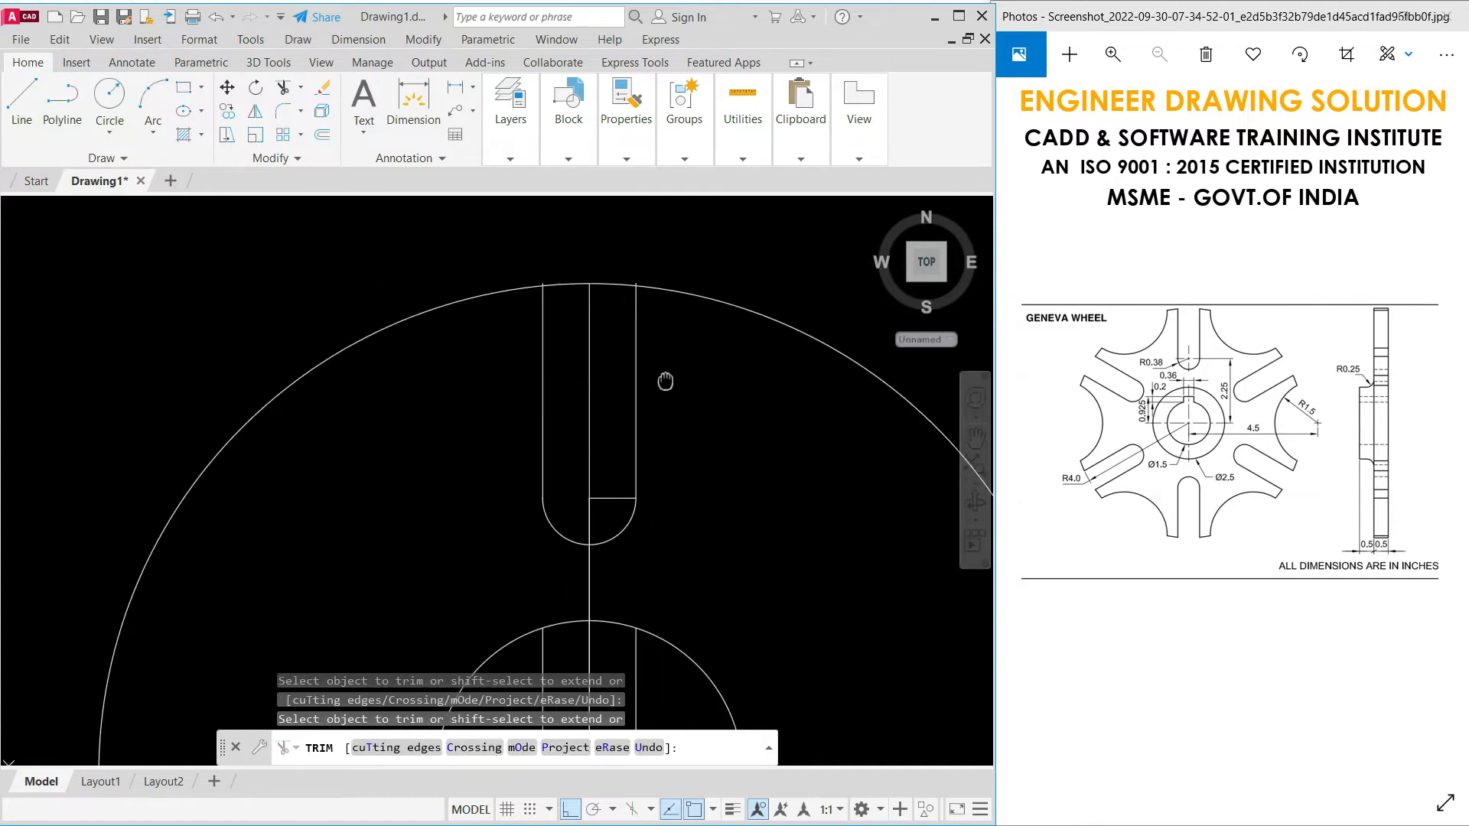
- Trim the outer circle's arc across the open upper end of the slot and finish trimming
scroll(649, 343, up, 3)
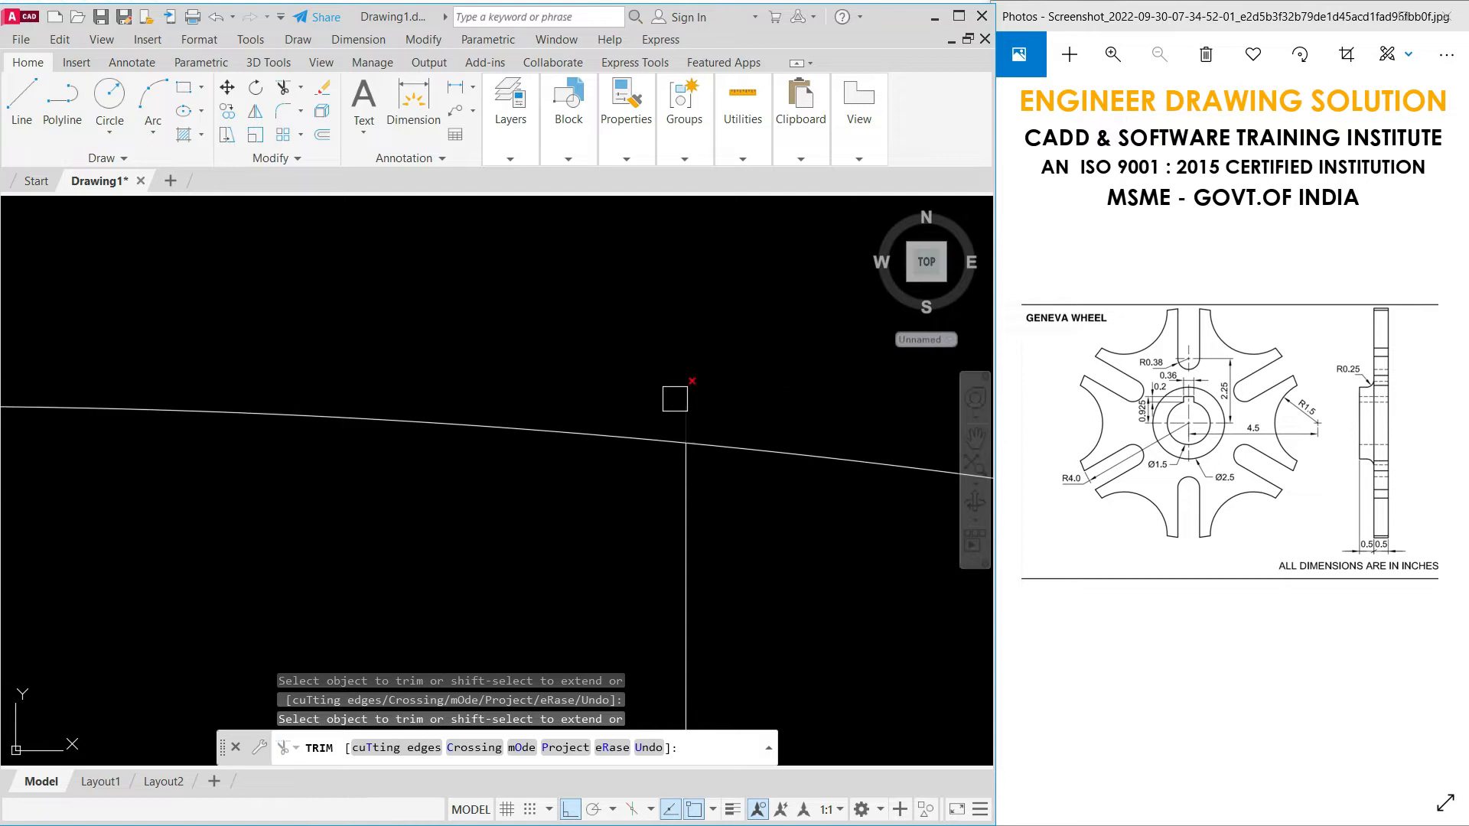
scroll(702, 364, down, 3)
scroll(75, 374, up, 3)
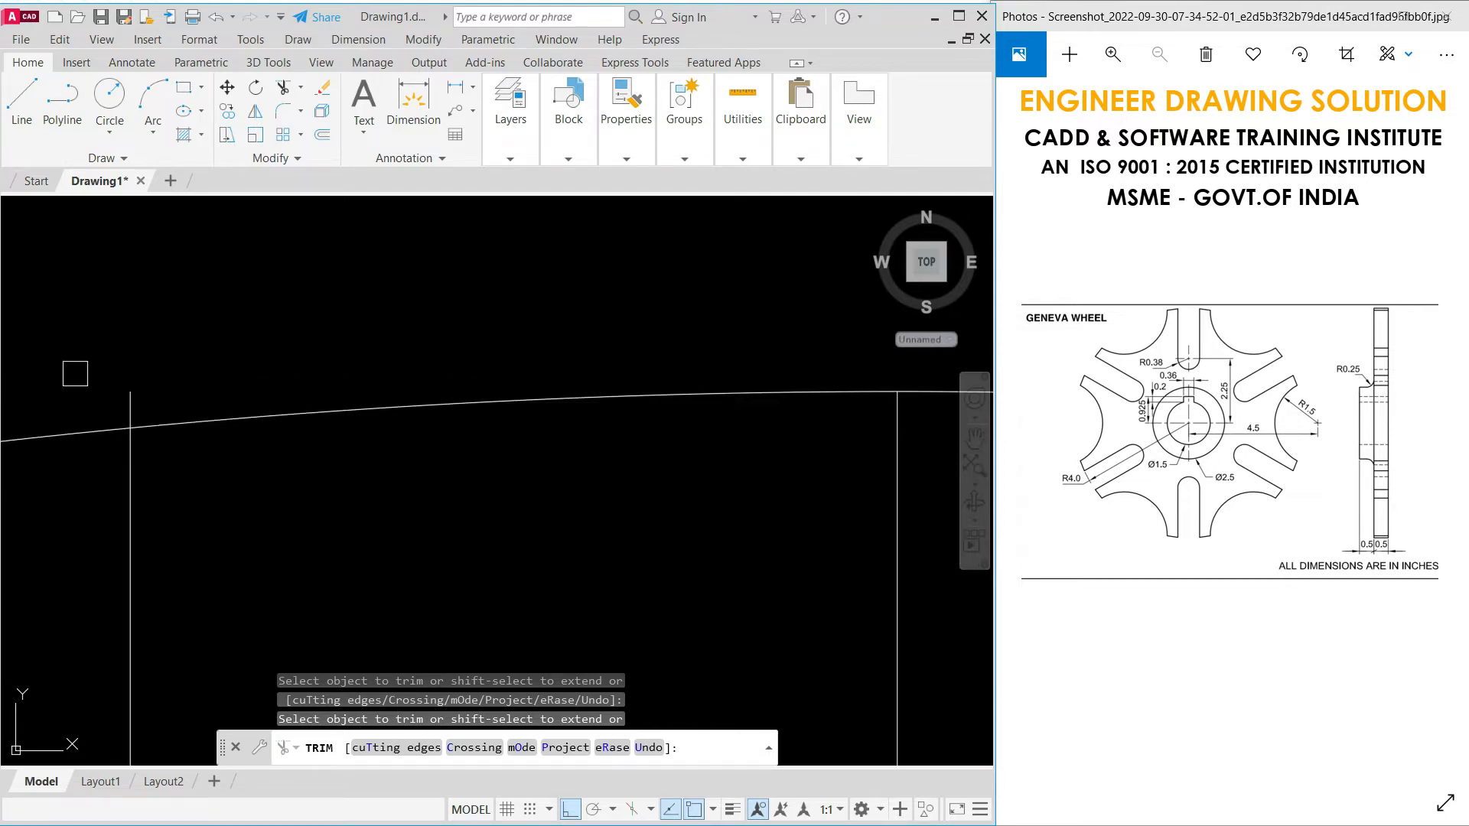
scroll(200, 311, down, 2)
click(483, 335)
scroll(485, 317, down, 5)
scroll(485, 346, up, 4)
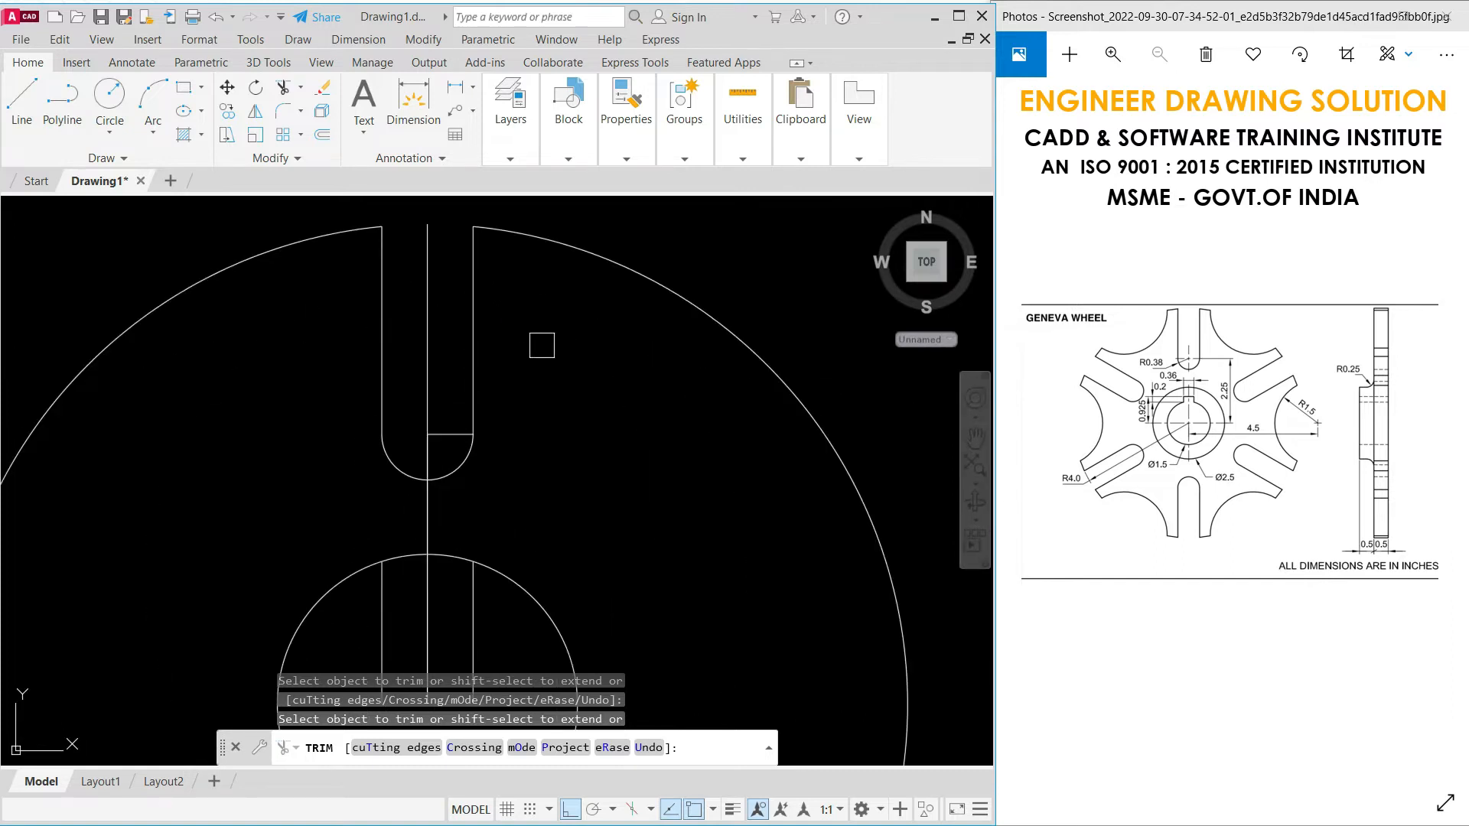
right_click(542, 345)
click(554, 351)
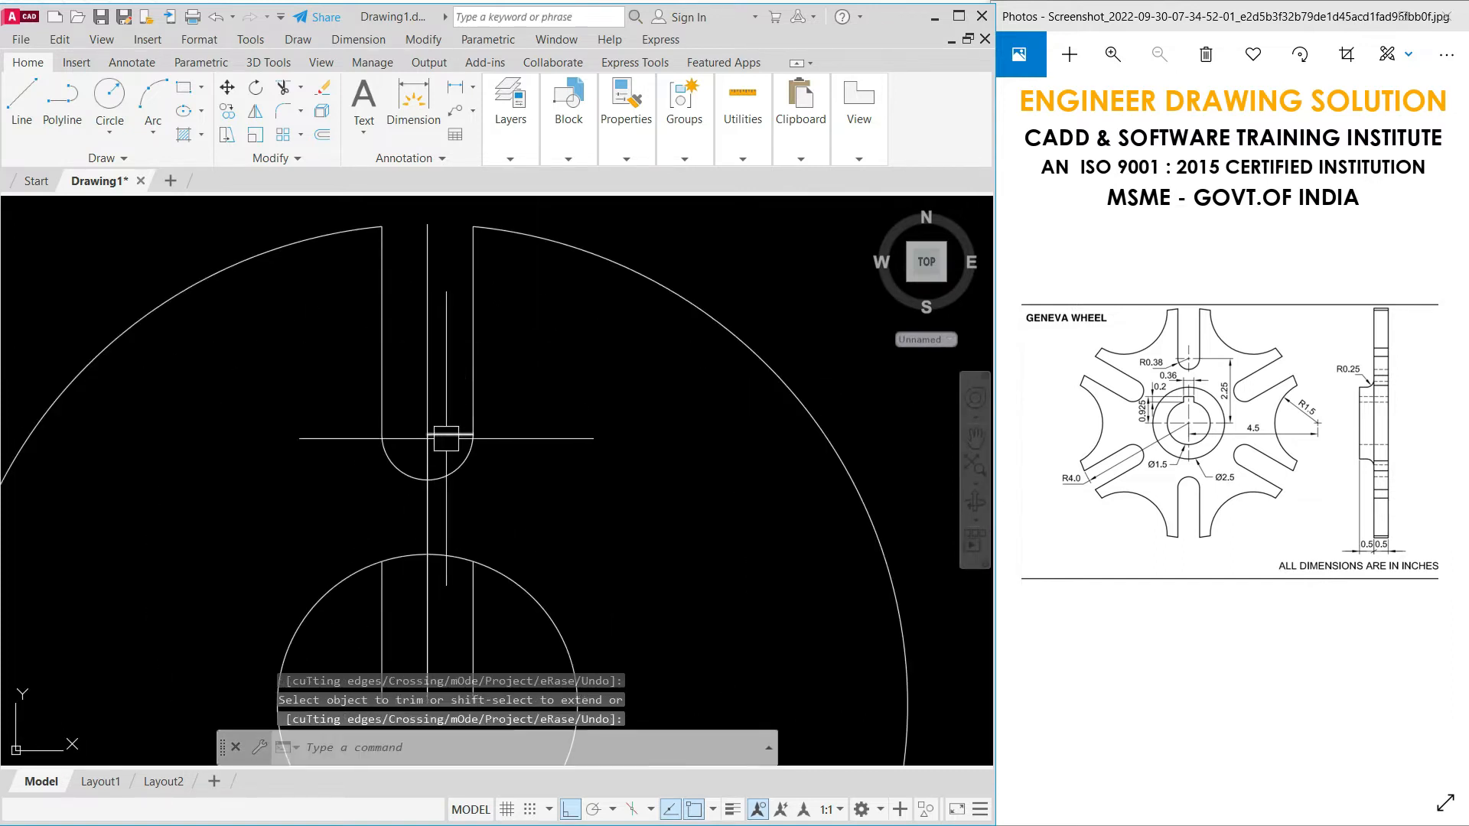
- Delete the short horizontal line, the slot-edge remnants inside the inner circle, the 2.25 long line and the vertical centerline
click(446, 439)
middle_drag(468, 463, 478, 306)
click(470, 474)
click(390, 482)
click(436, 475)
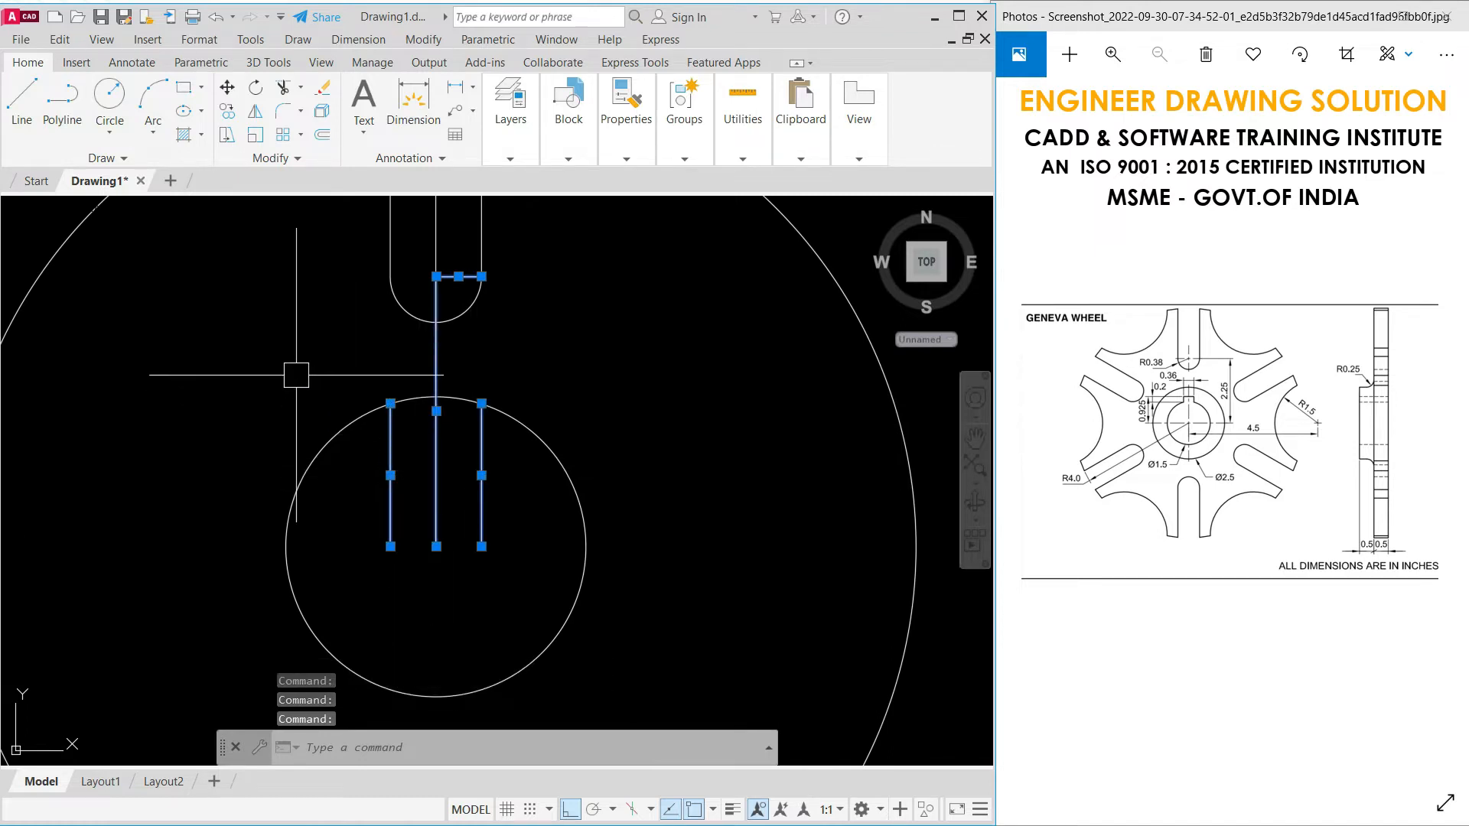
key(Delete)
scroll(296, 375, down, 4)
scroll(364, 353, up, 4)
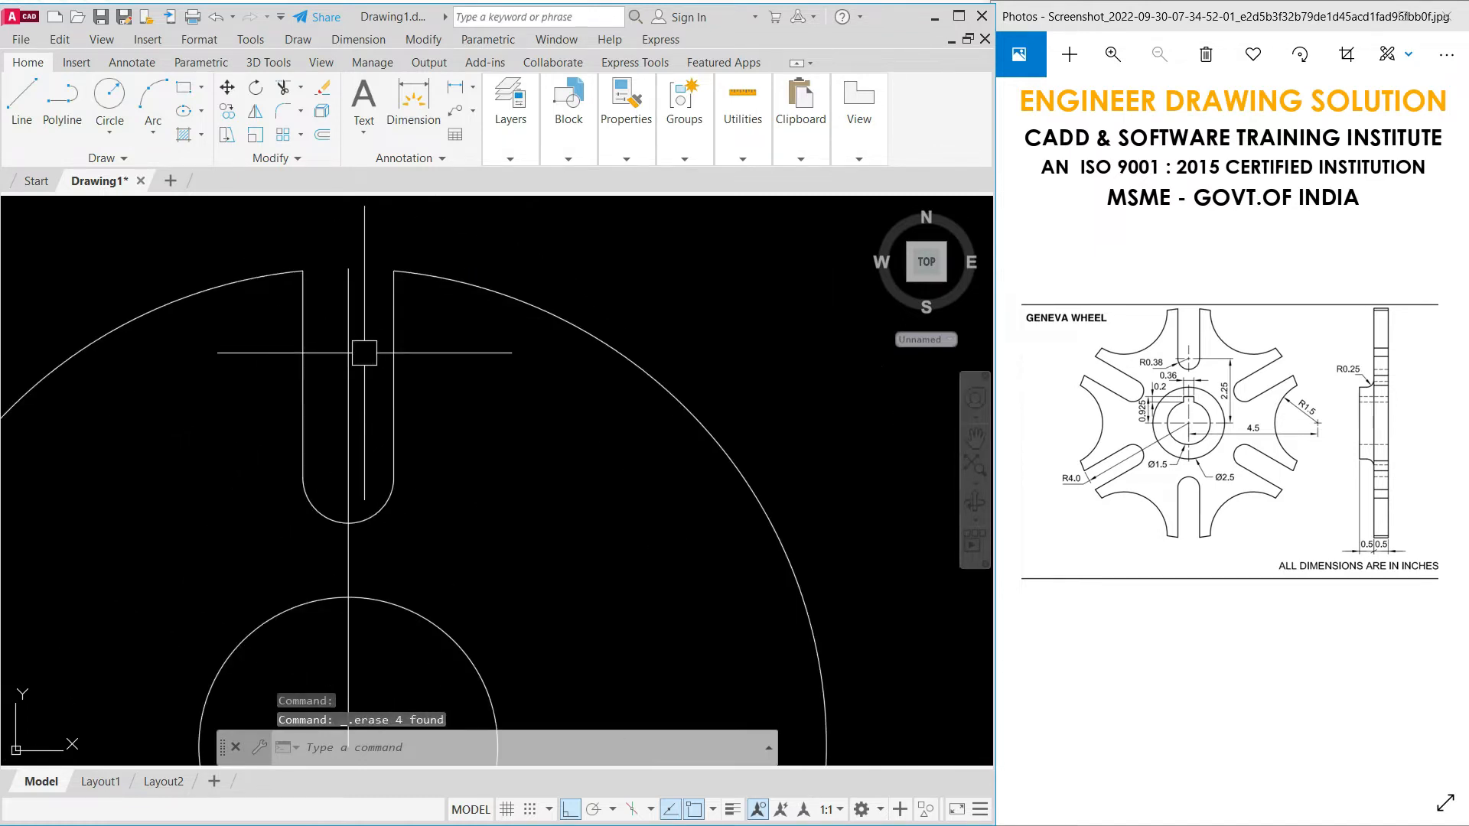
click(349, 353)
key(Delete)
scroll(580, 265, down, 4)
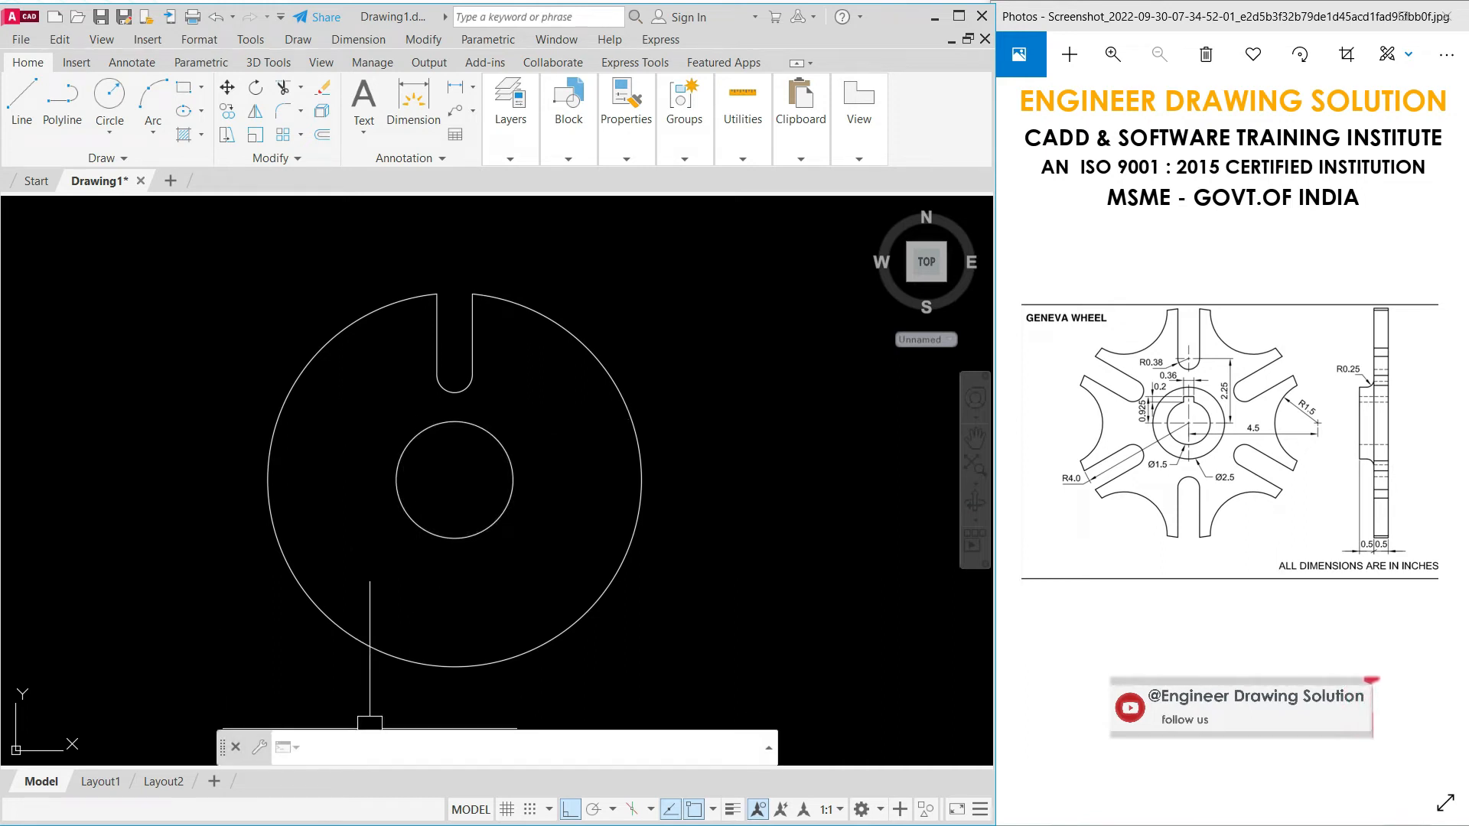
- Create a polar array of the slot's two edges and end arc around the common center of the circles
text(r)
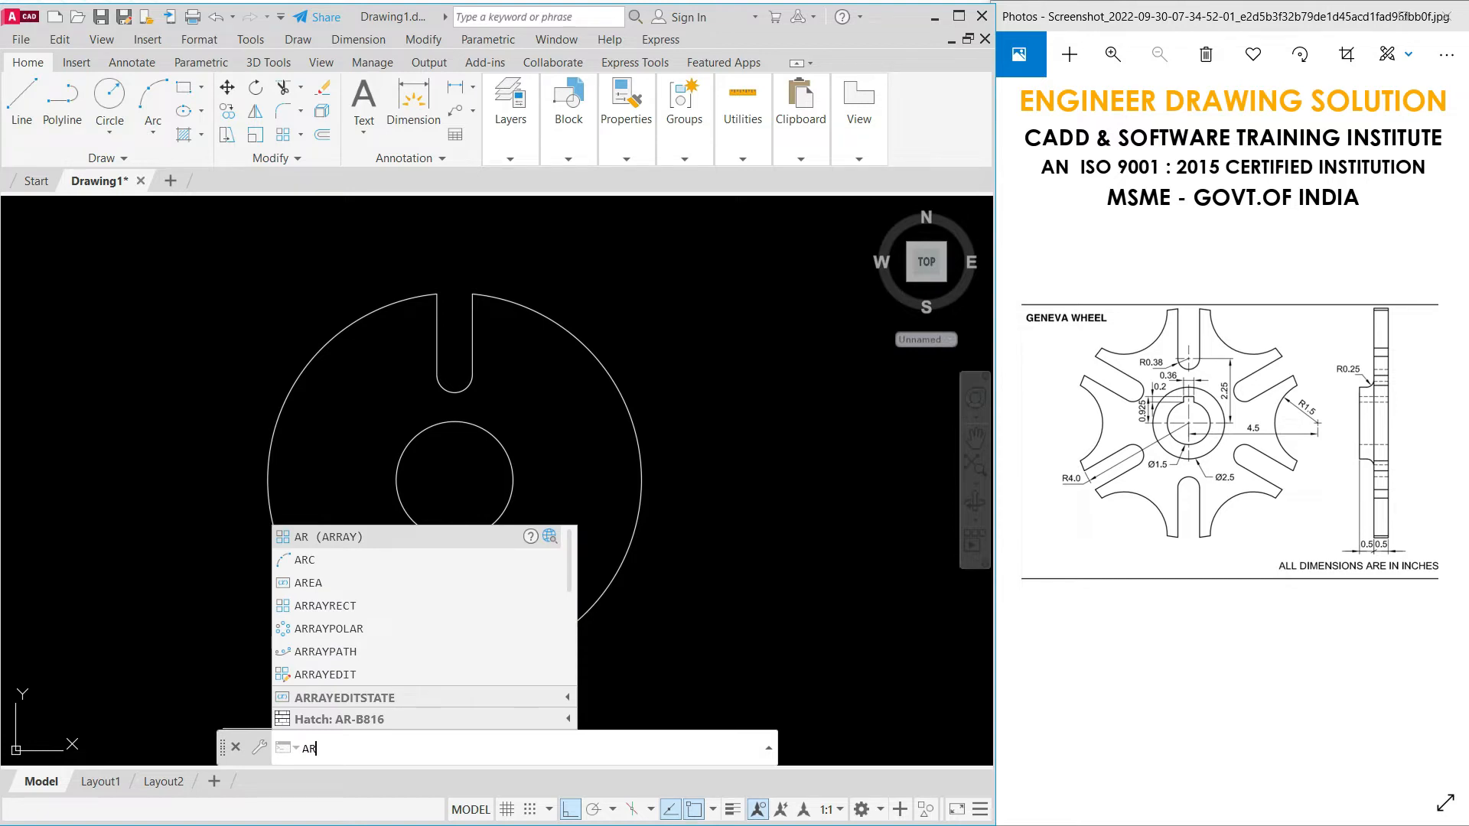
key(Return)
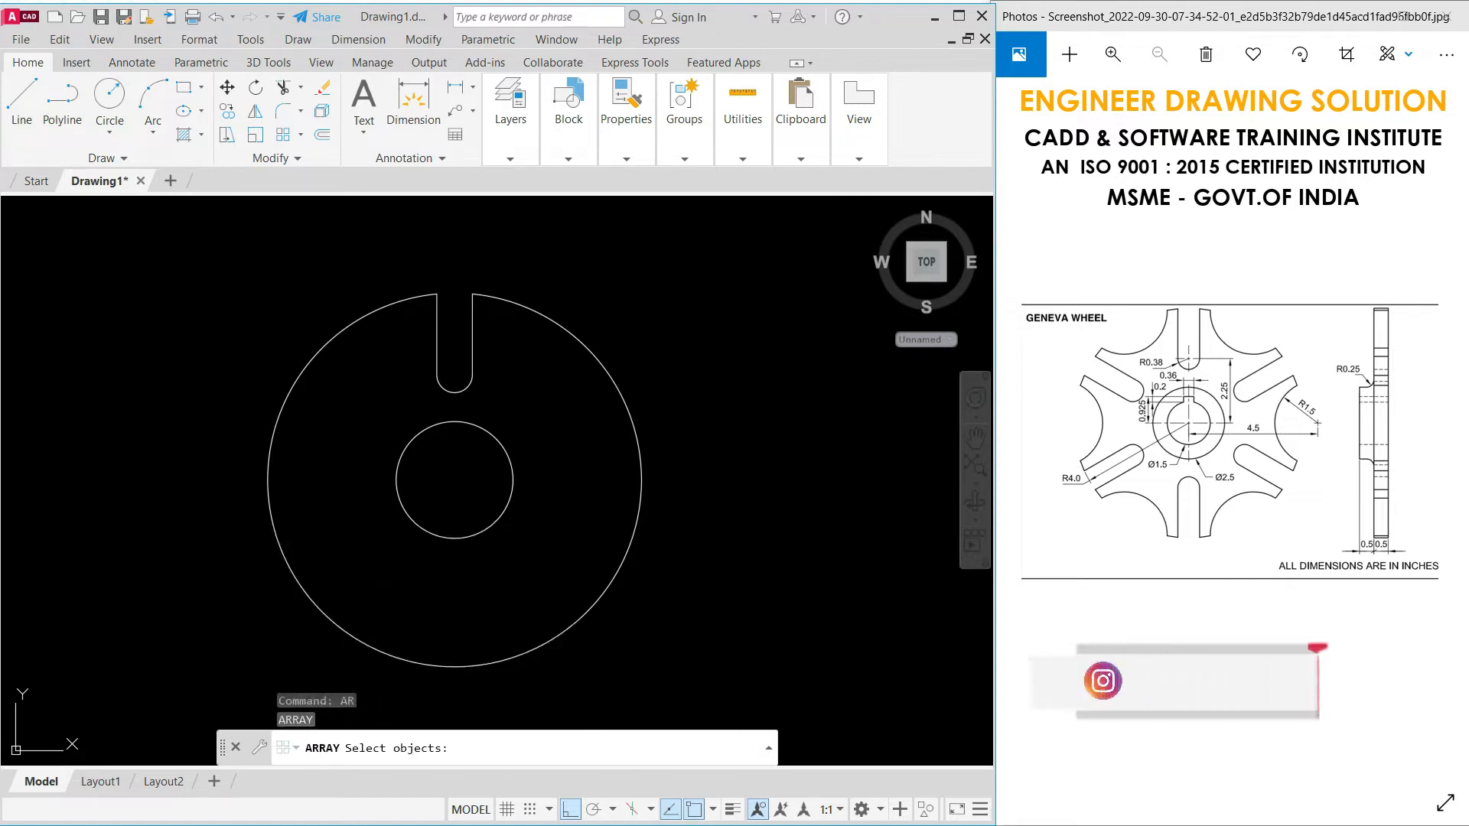
scroll(468, 368, up, 3)
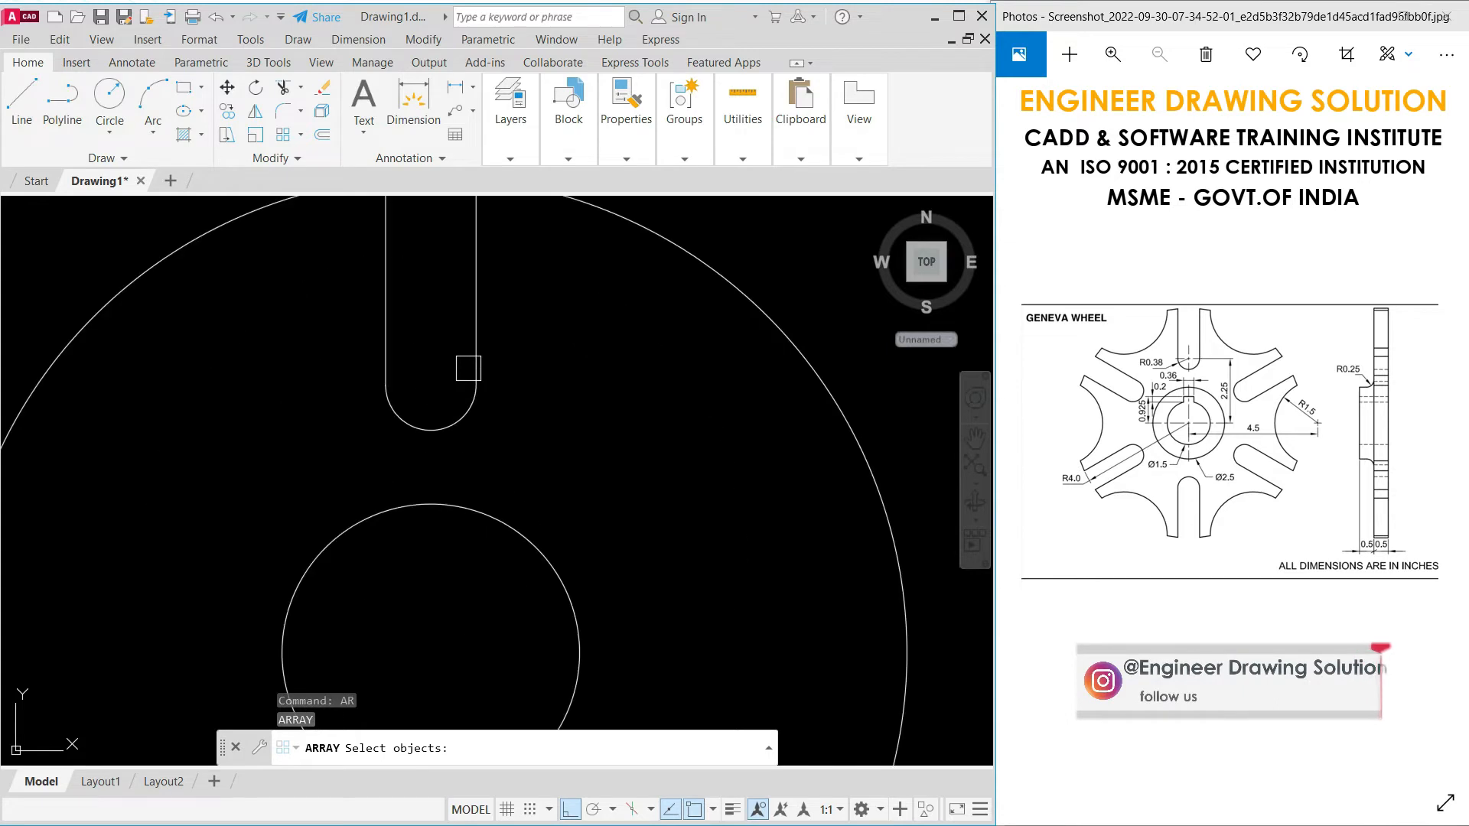
scroll(497, 380, down, 3)
scroll(505, 390, up, 1)
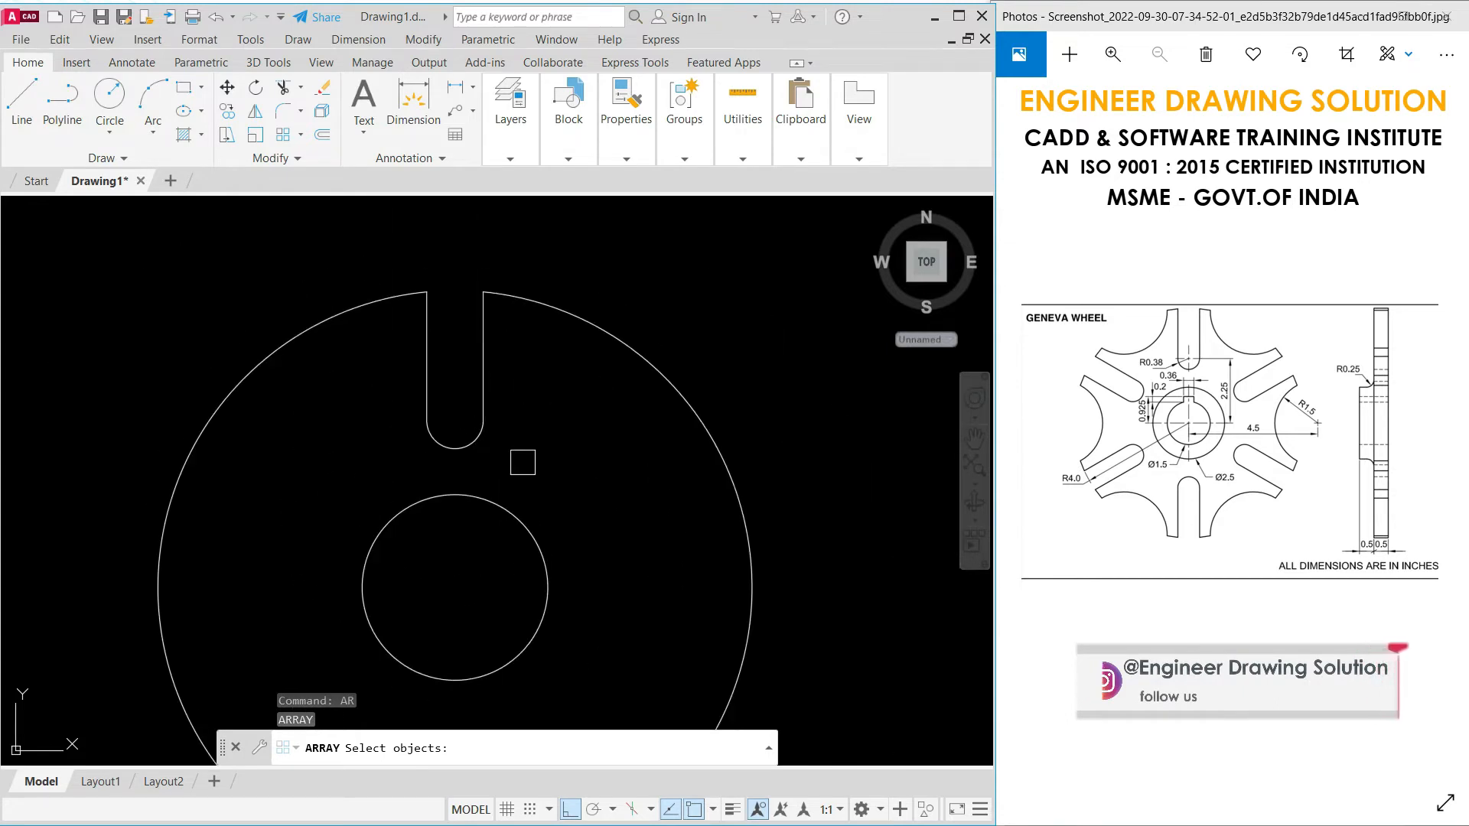
scroll(520, 428, up, 2)
click(524, 460)
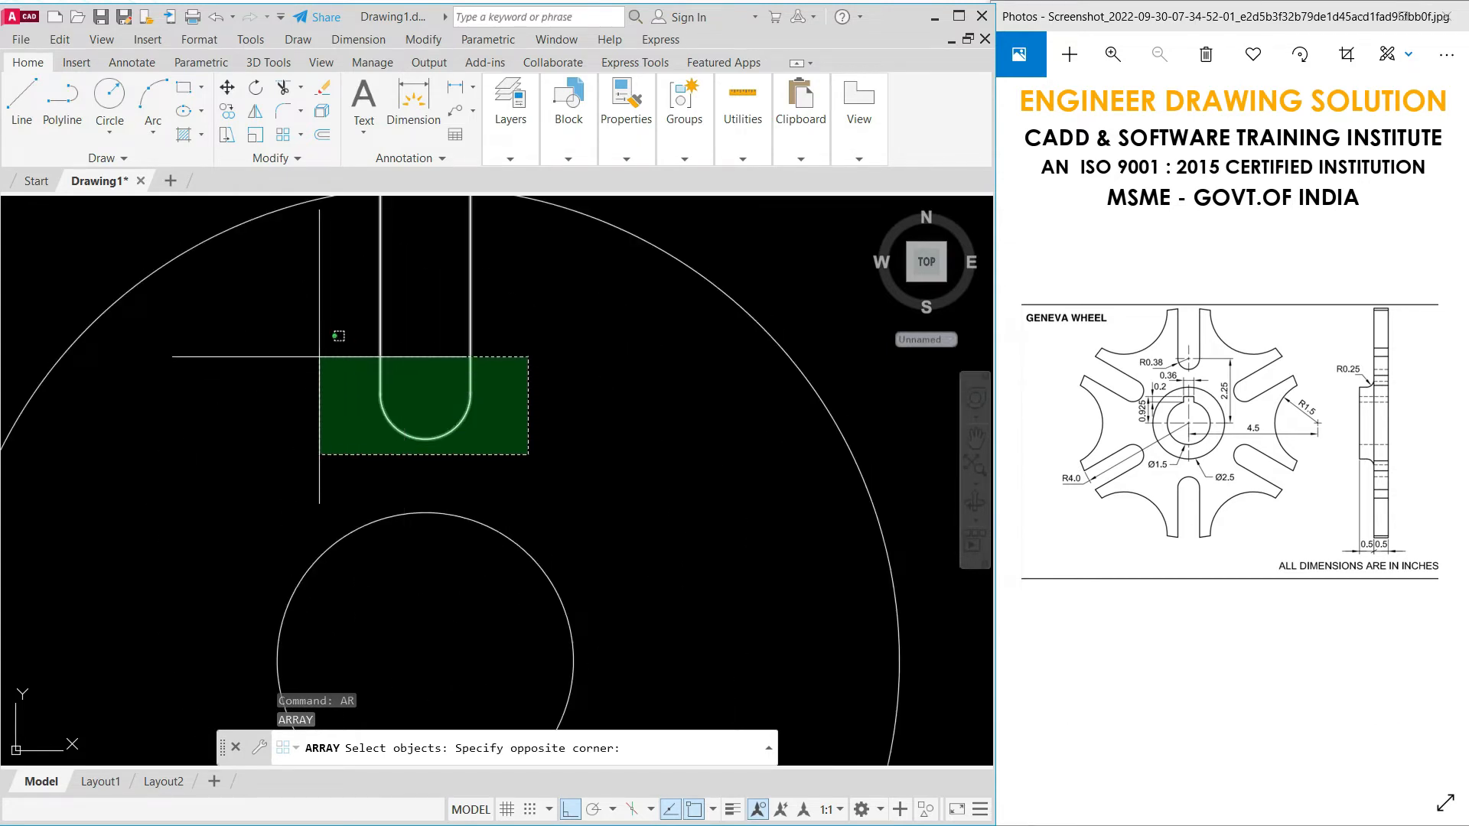
click(306, 344)
scroll(374, 372, down, 2)
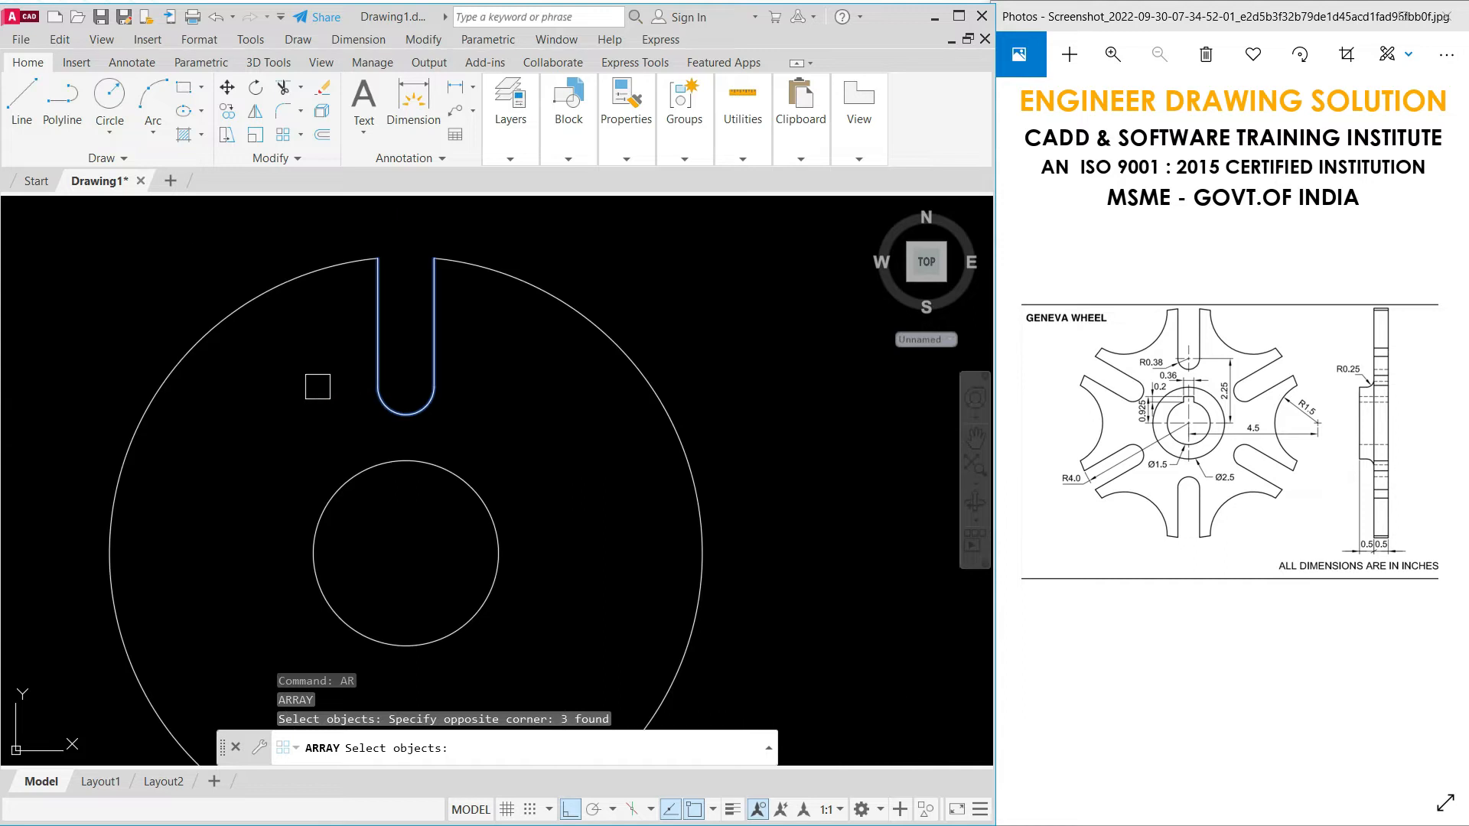
key(Return)
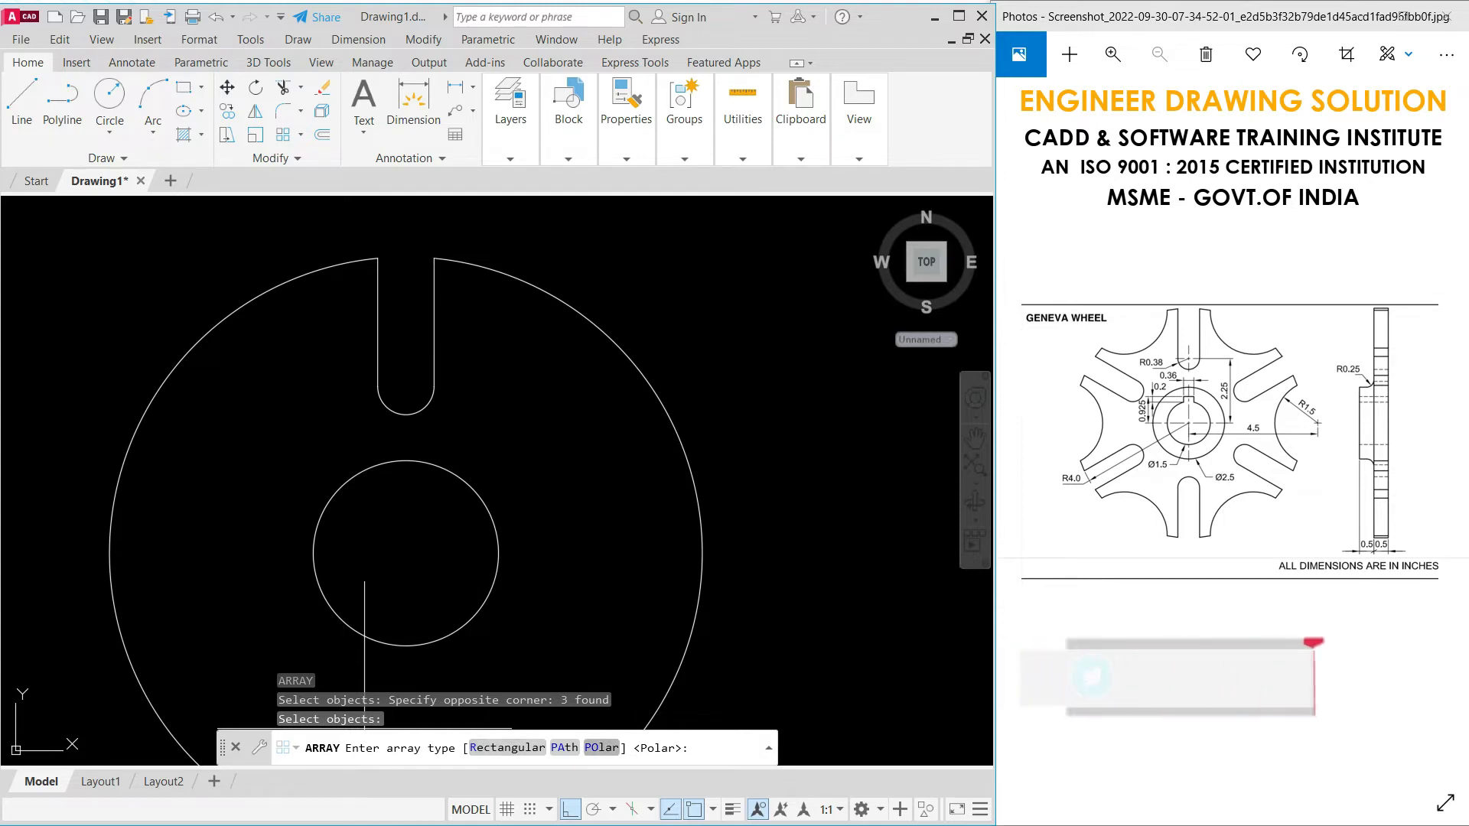
text(PO)
key(Return)
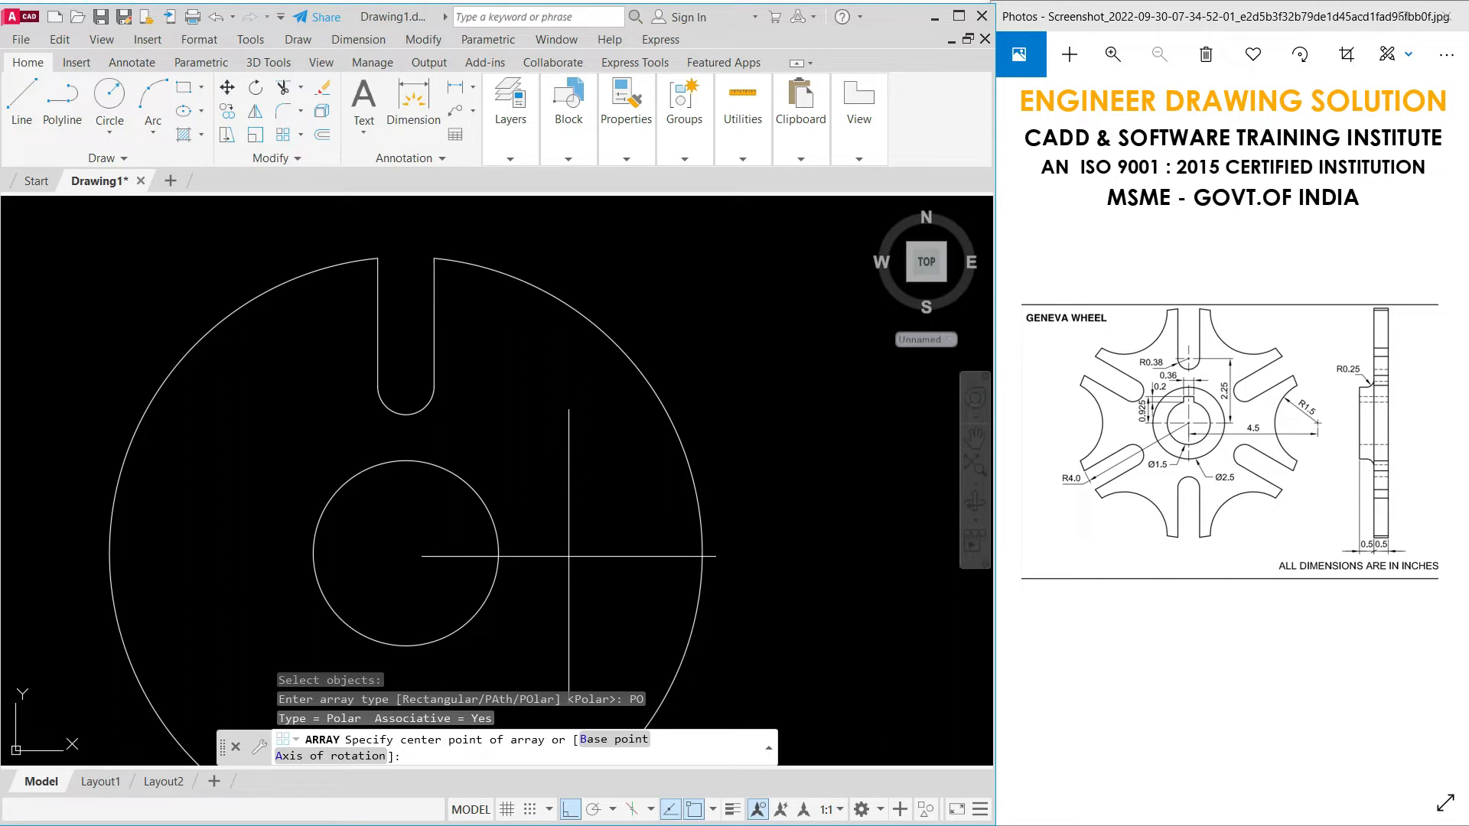
click(405, 552)
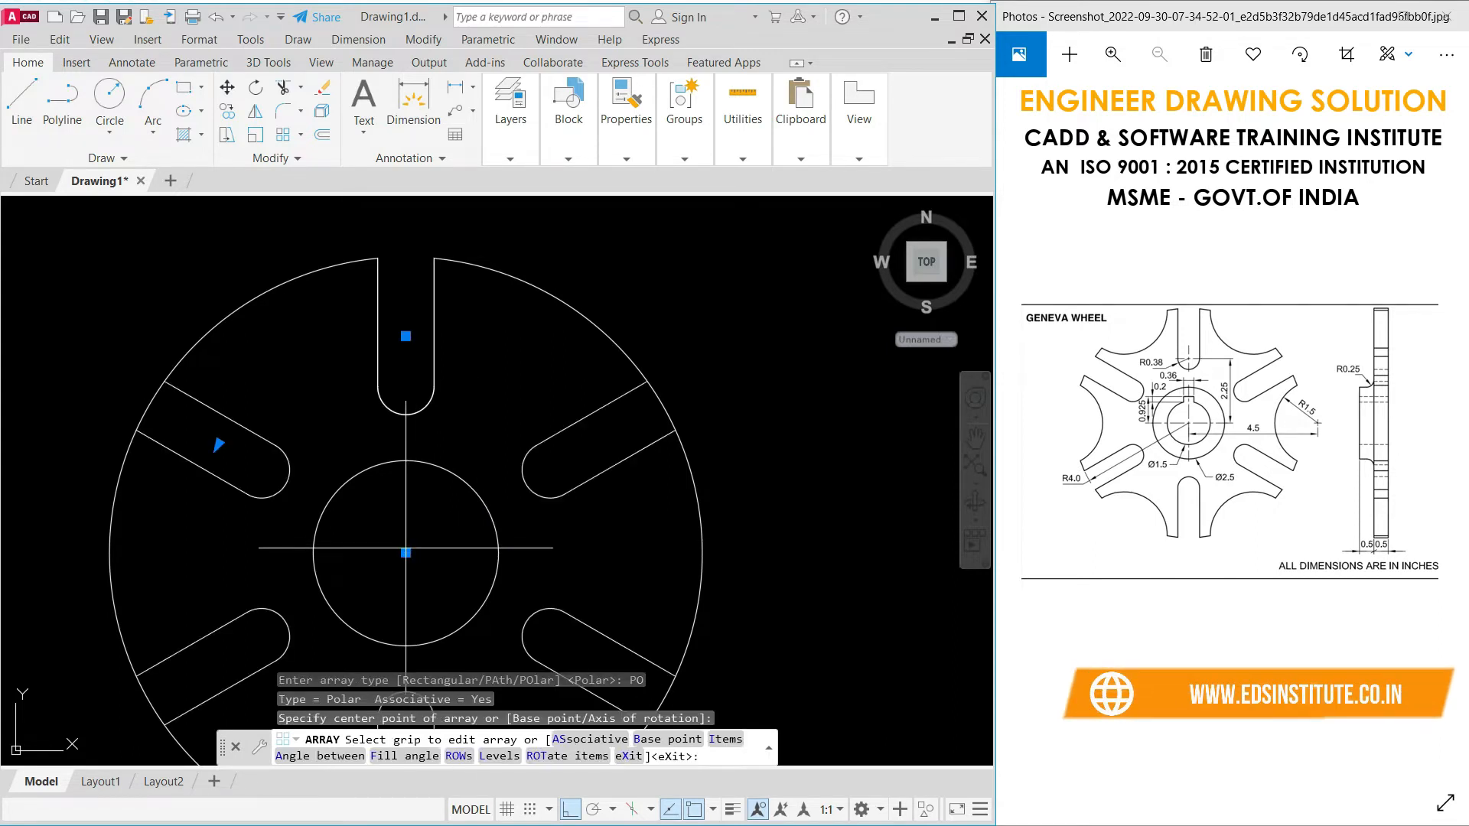
scroll(567, 359, down, 2)
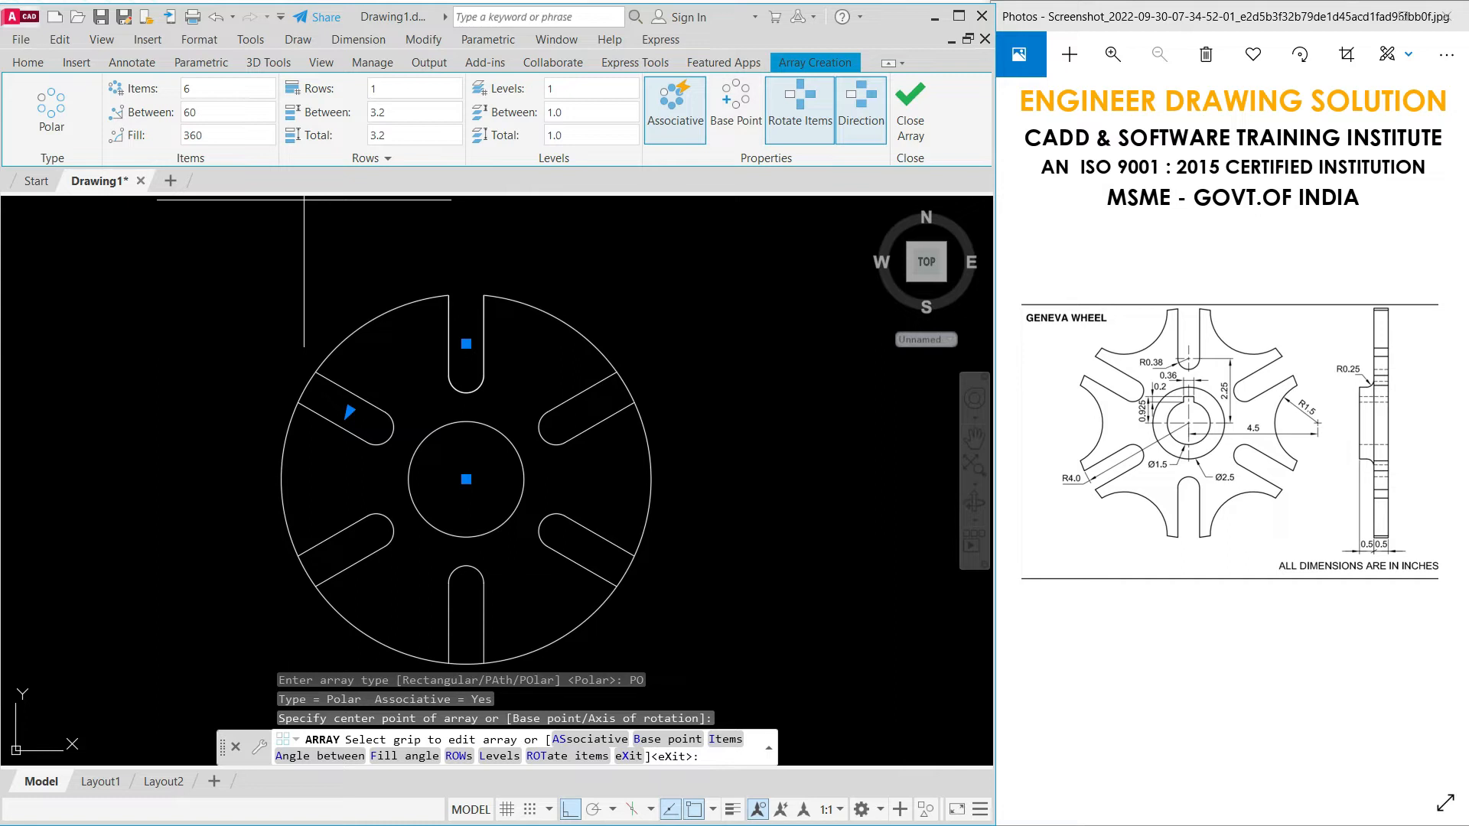
- Try 8 items in the slot's polar array
click(207, 89)
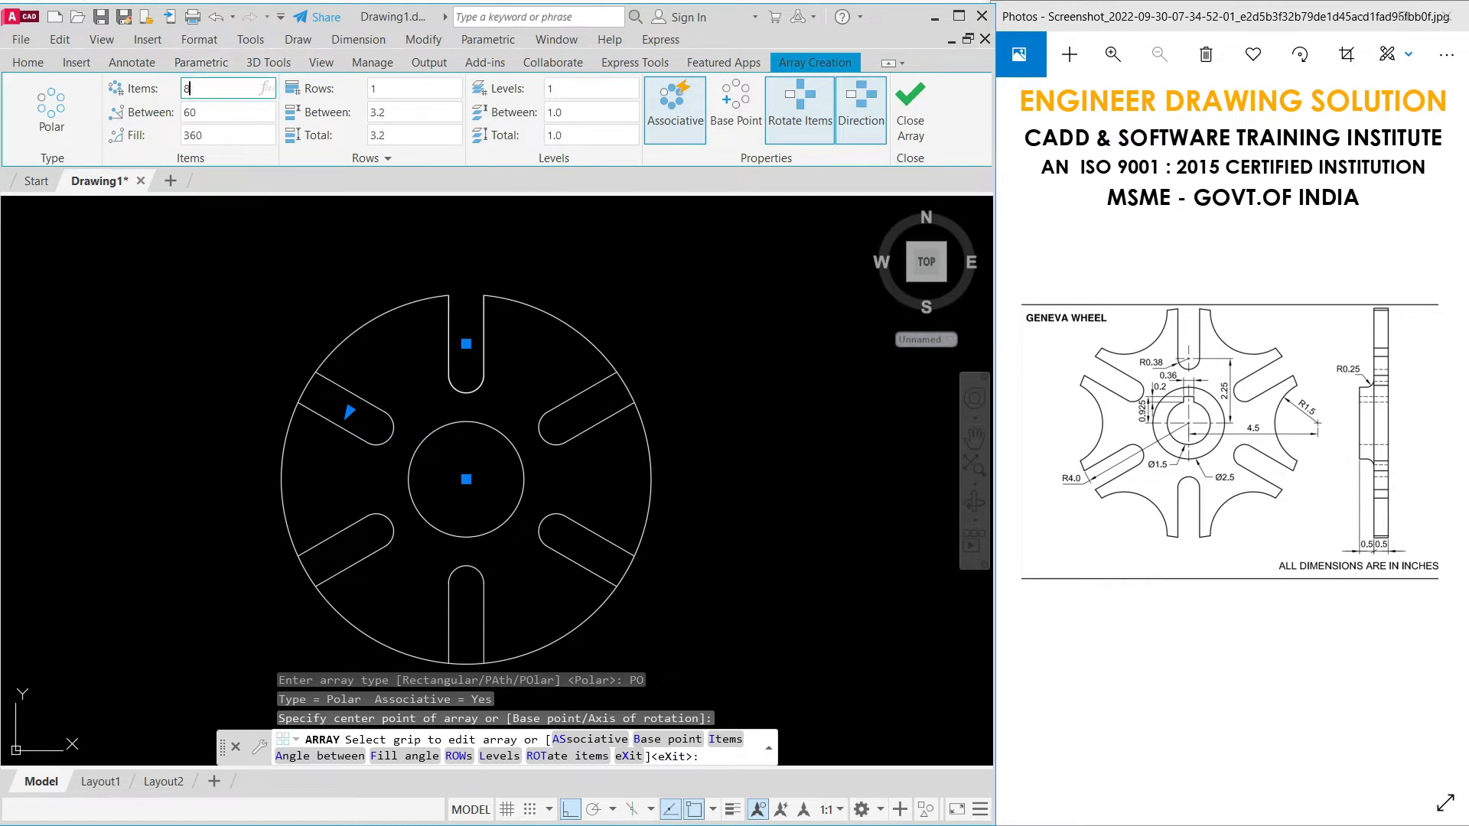
text(8)
key(Return)
- Set the slot's polar array to 6 items and finish the array
click(200, 88)
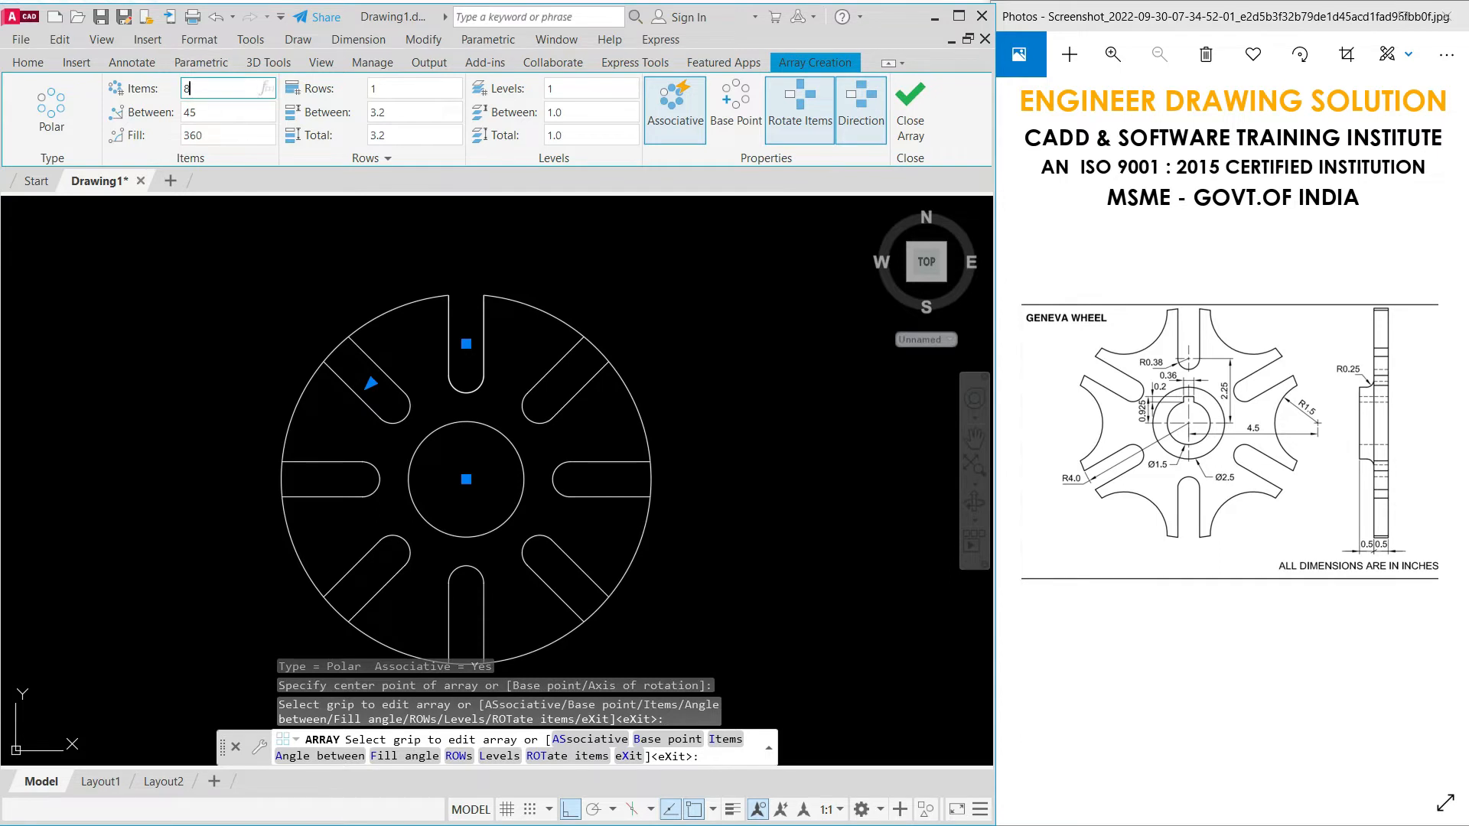
text(6)
key(Return)
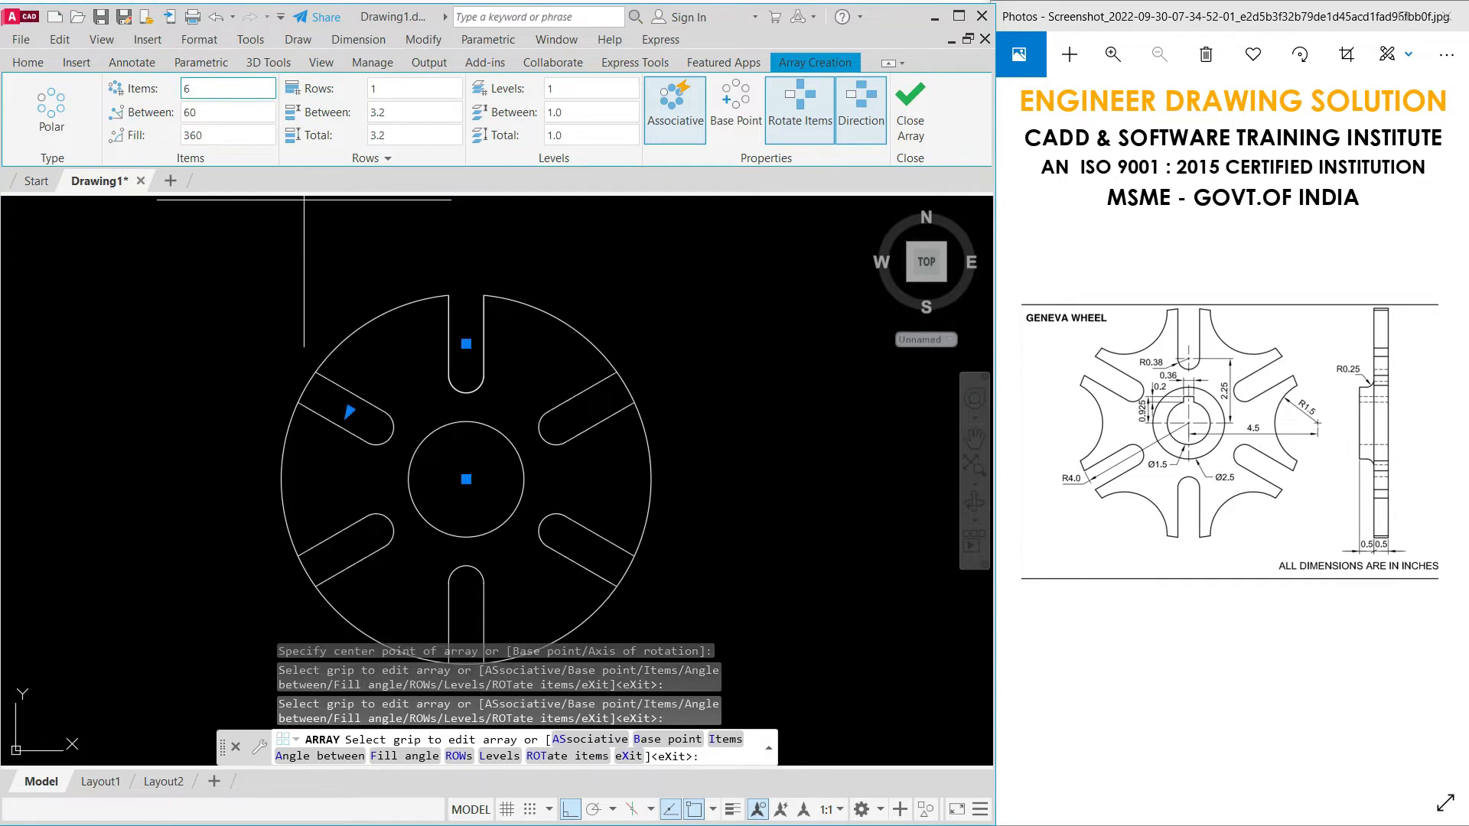
key(Return)
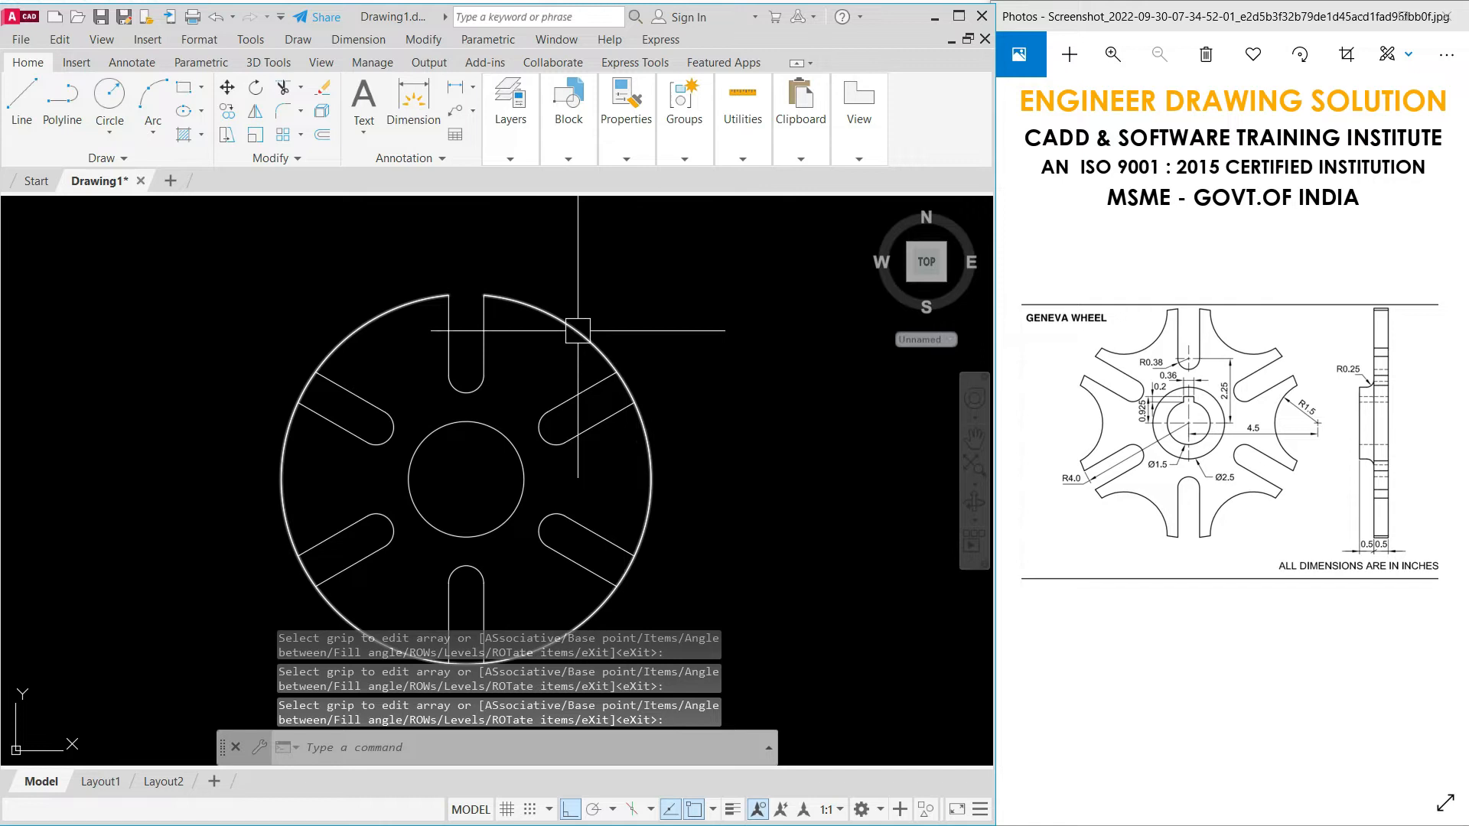
- Trim the outer circle's arcs across the openings of the upper-right and lower-right slots
mouse_move(672, 407)
middle_down()
mouse_move(673, 304)
mouse_move(692, 348)
middle_up()
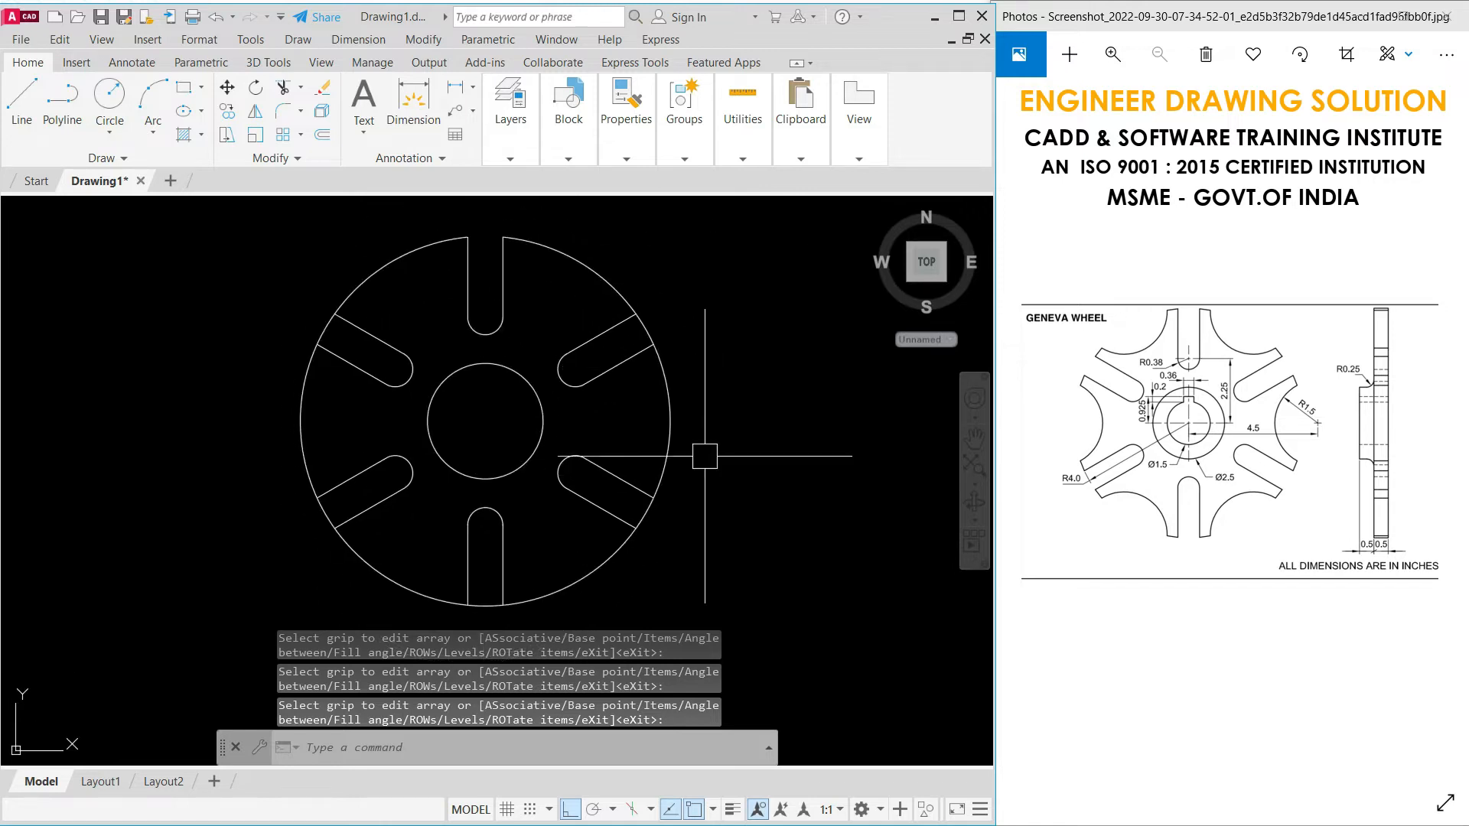
text(tr)
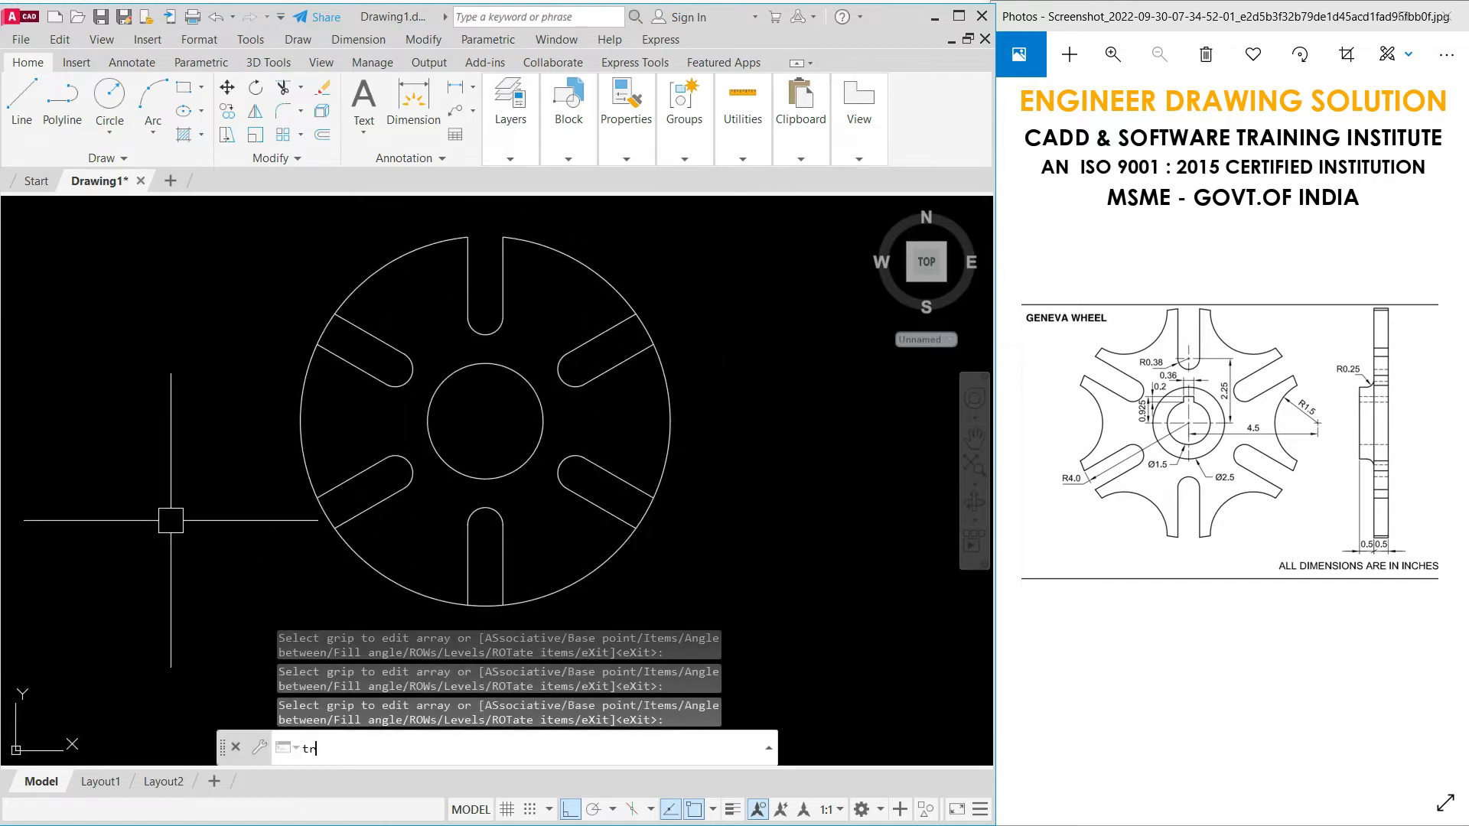
key(Return)
click(650, 379)
scroll(654, 356, up, 4)
click(659, 334)
scroll(698, 272, down, 6)
scroll(673, 400, up, 4)
click(686, 436)
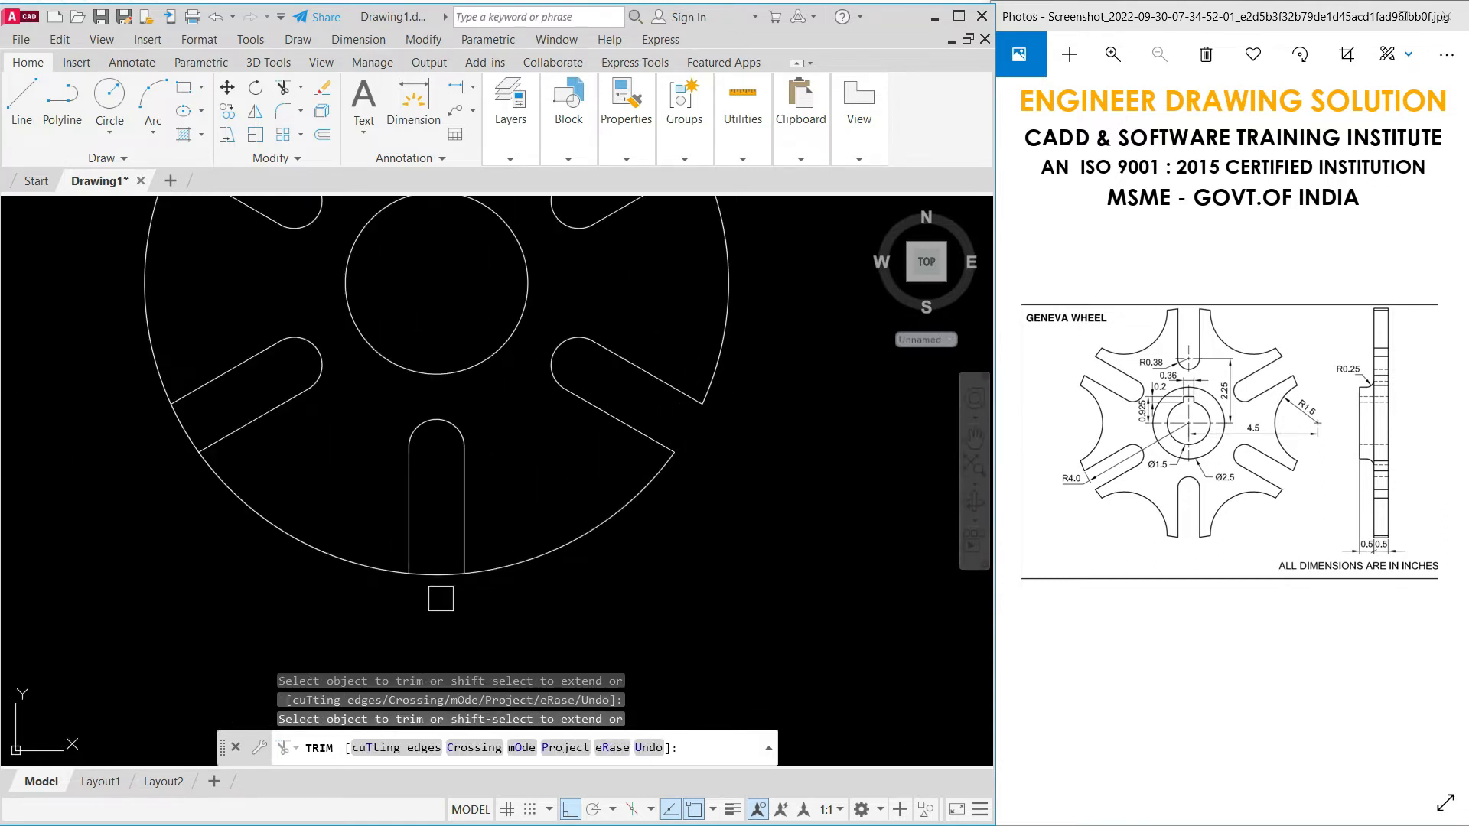
- Trim the outer circle's arcs across the openings of the bottom, lower-left and upper-left slots, and end trimming
click(192, 436)
click(189, 430)
middle_drag(209, 361, 351, 625)
click(331, 394)
click(331, 395)
scroll(258, 341, down, 4)
scroll(259, 294, up, 2)
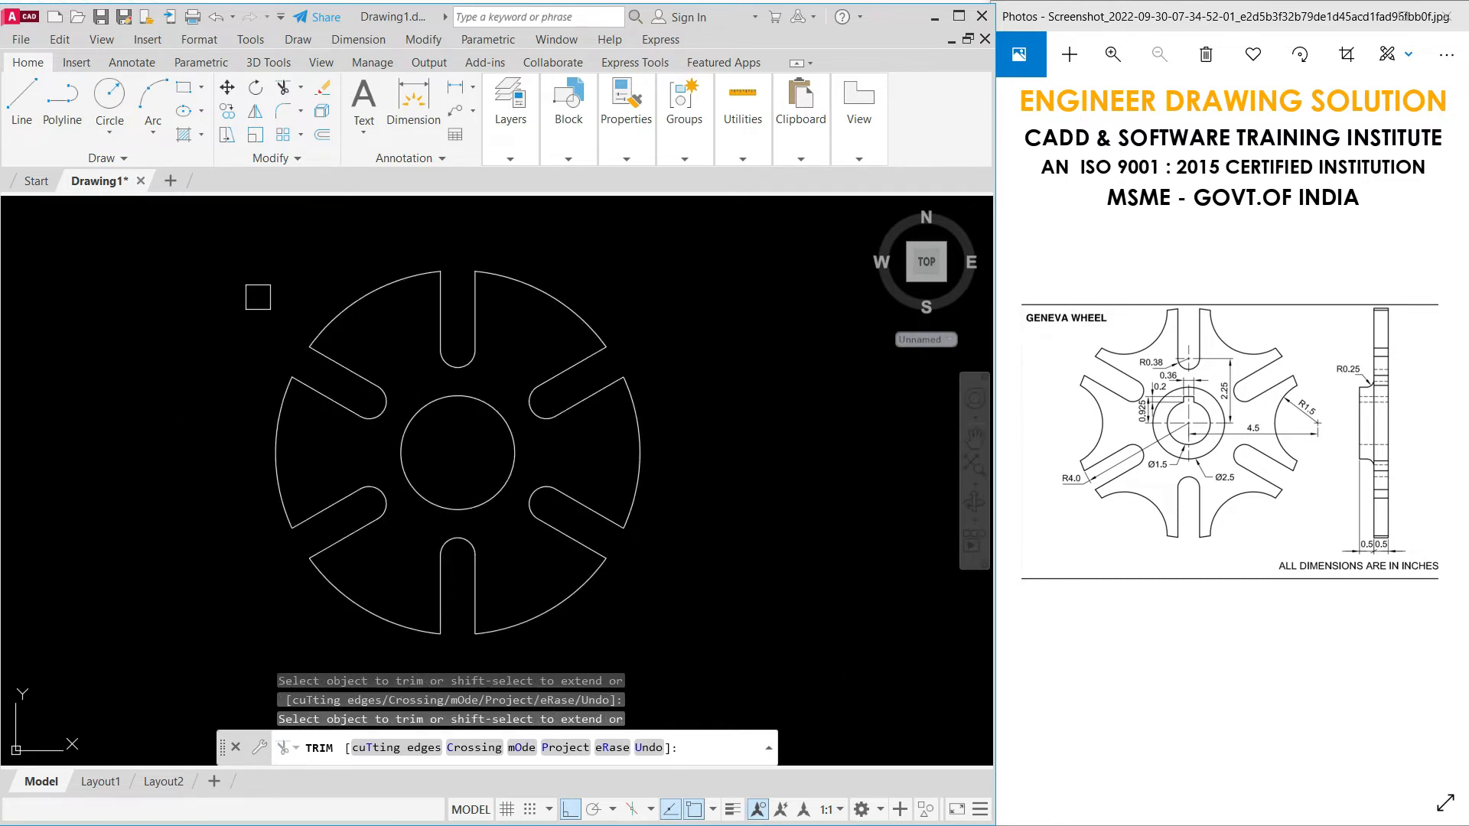
key(Return)
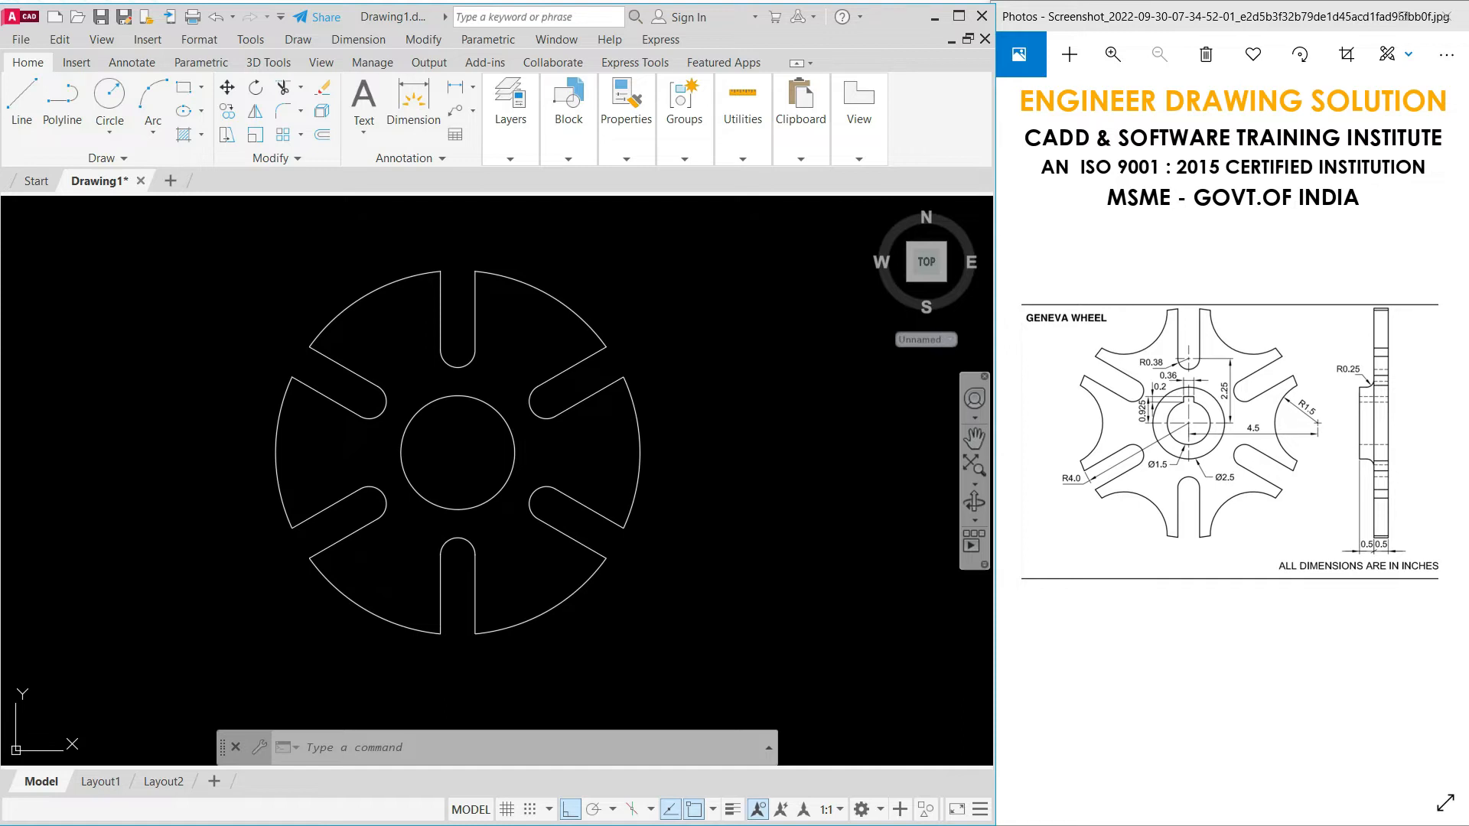
- Draw a horizontal line 4.5 long from the wheel's centre towards the right
text(L)
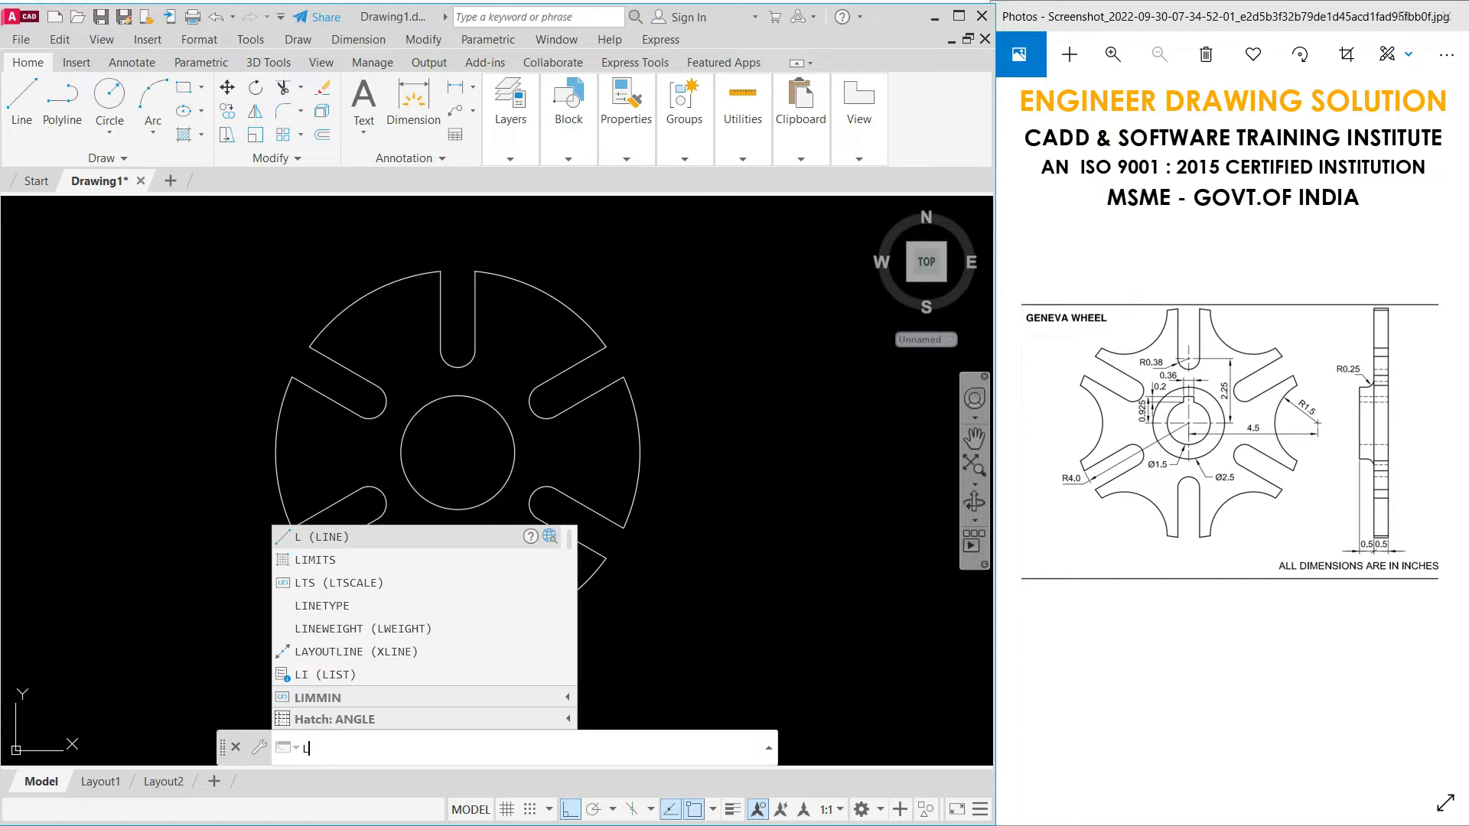
key(Return)
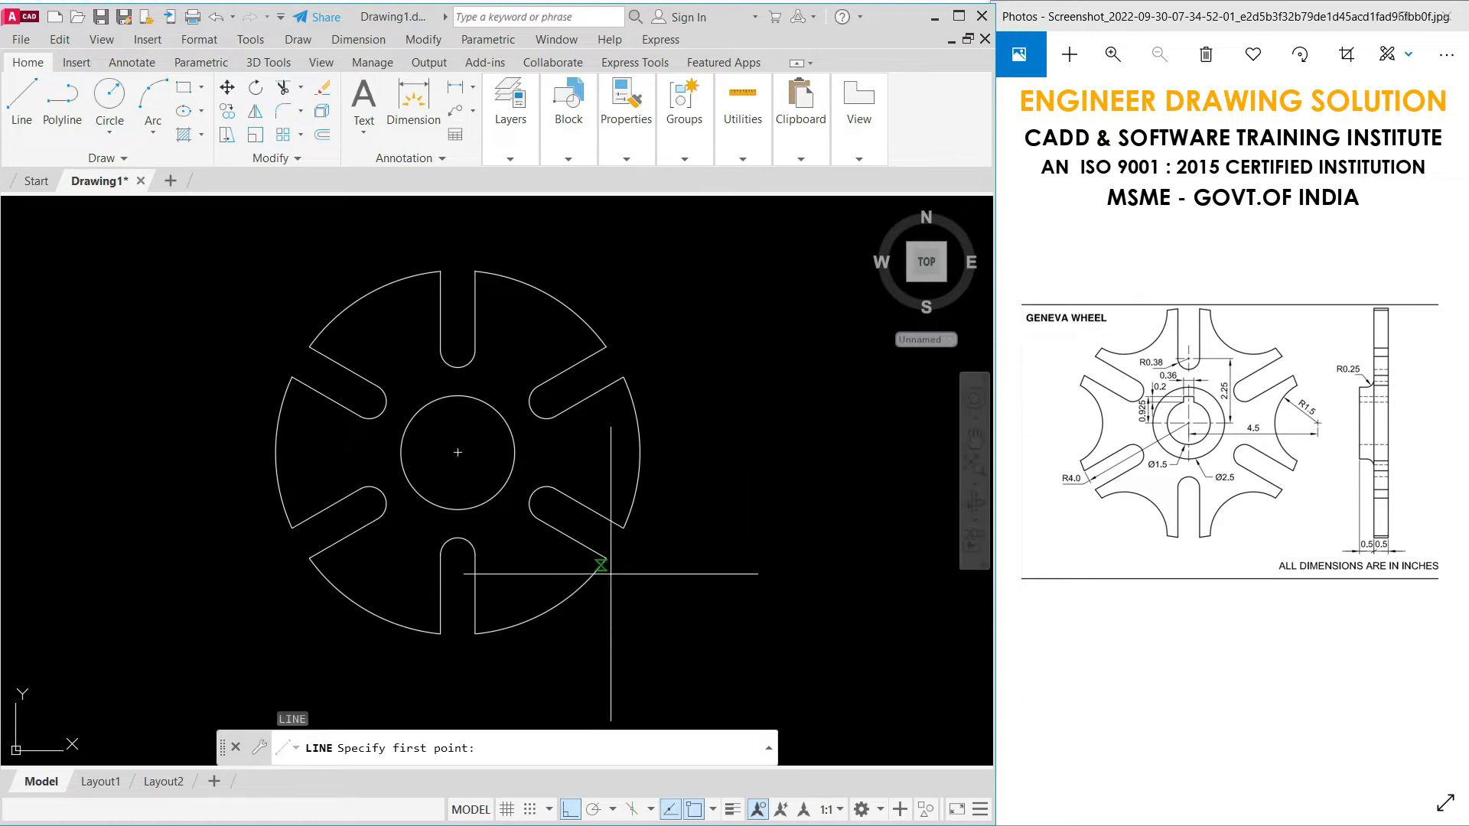
click(458, 452)
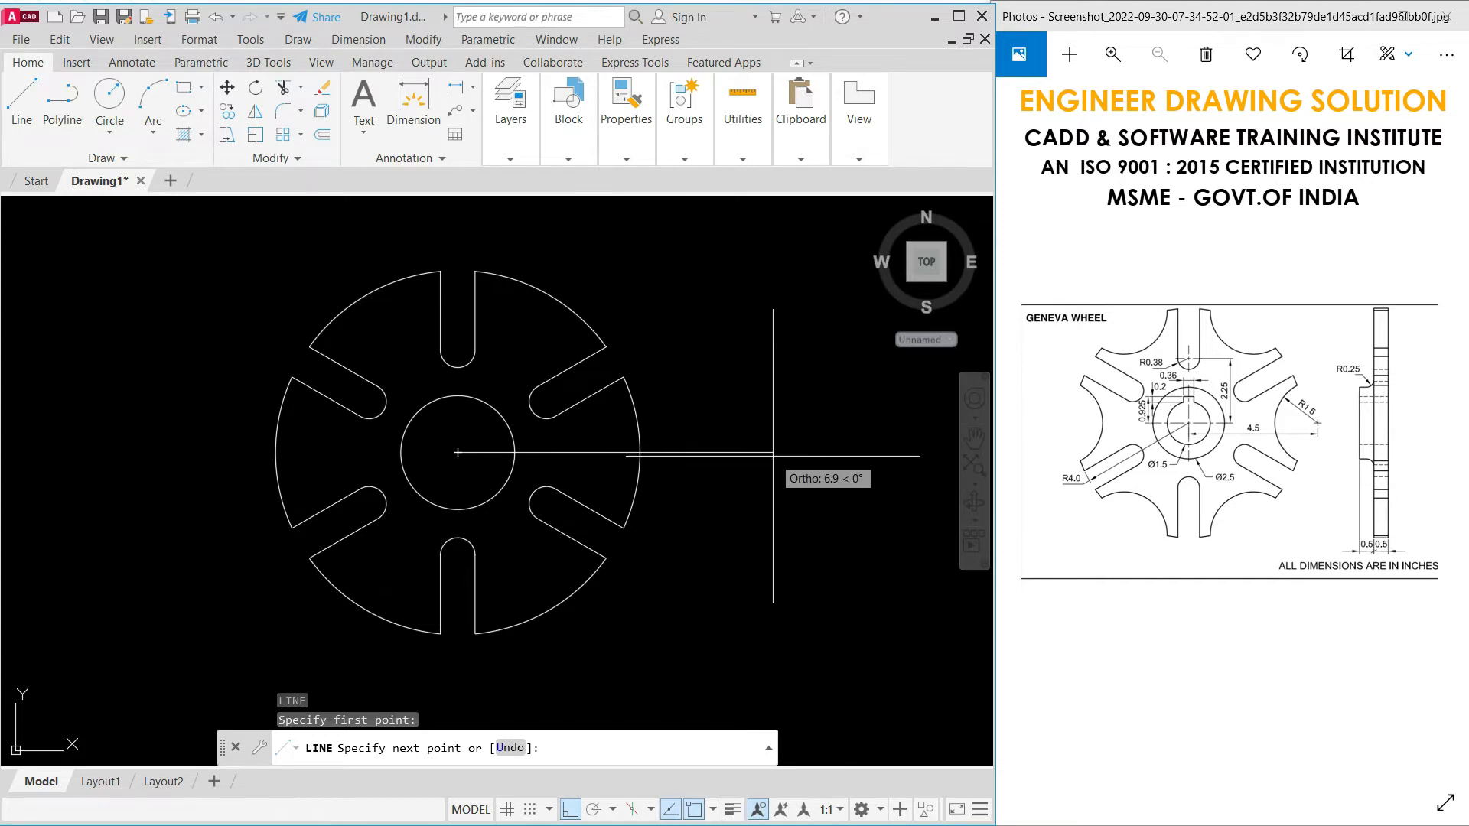
key(Return)
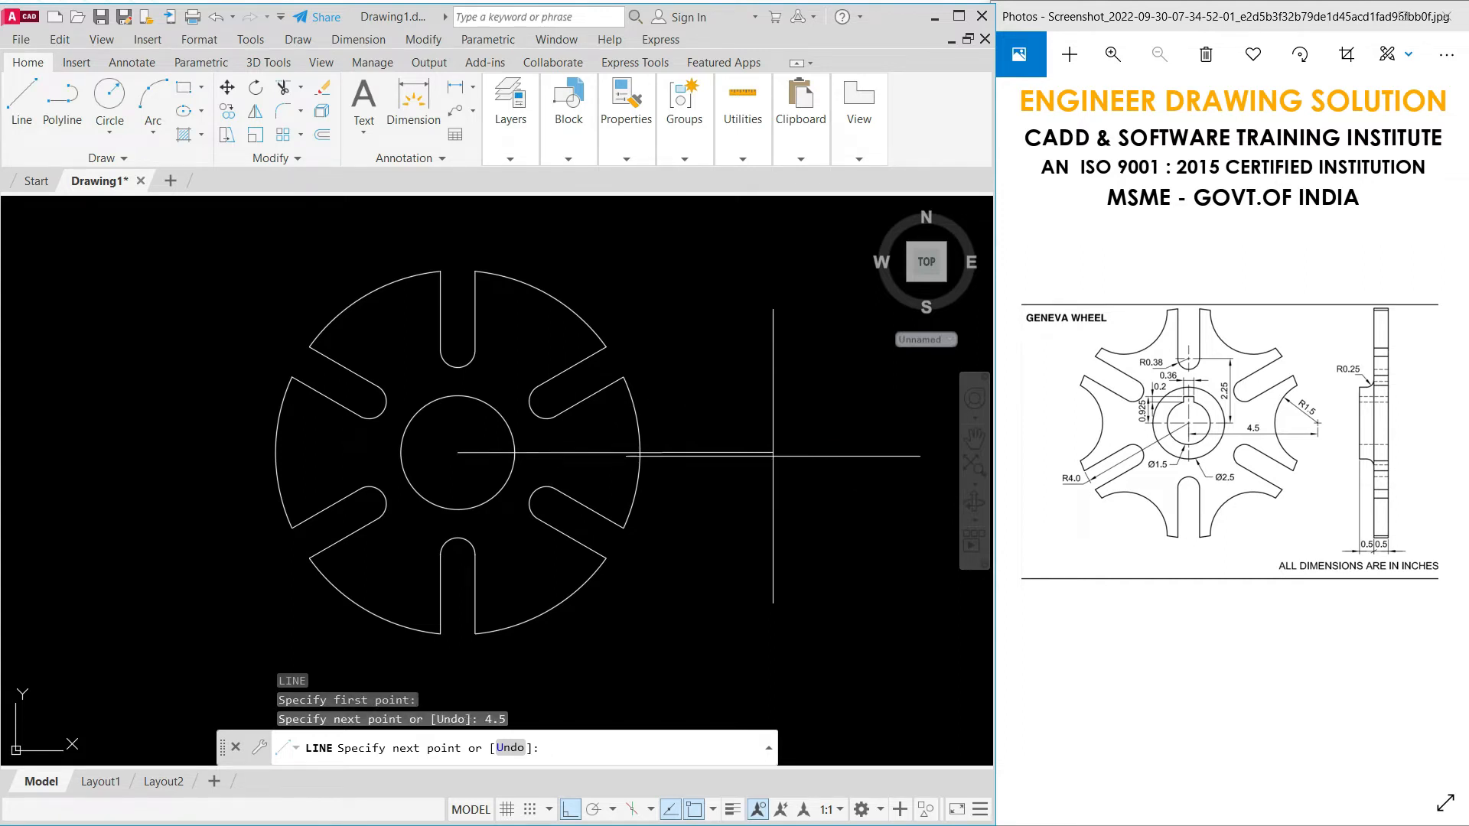
scroll(656, 459, up, 4)
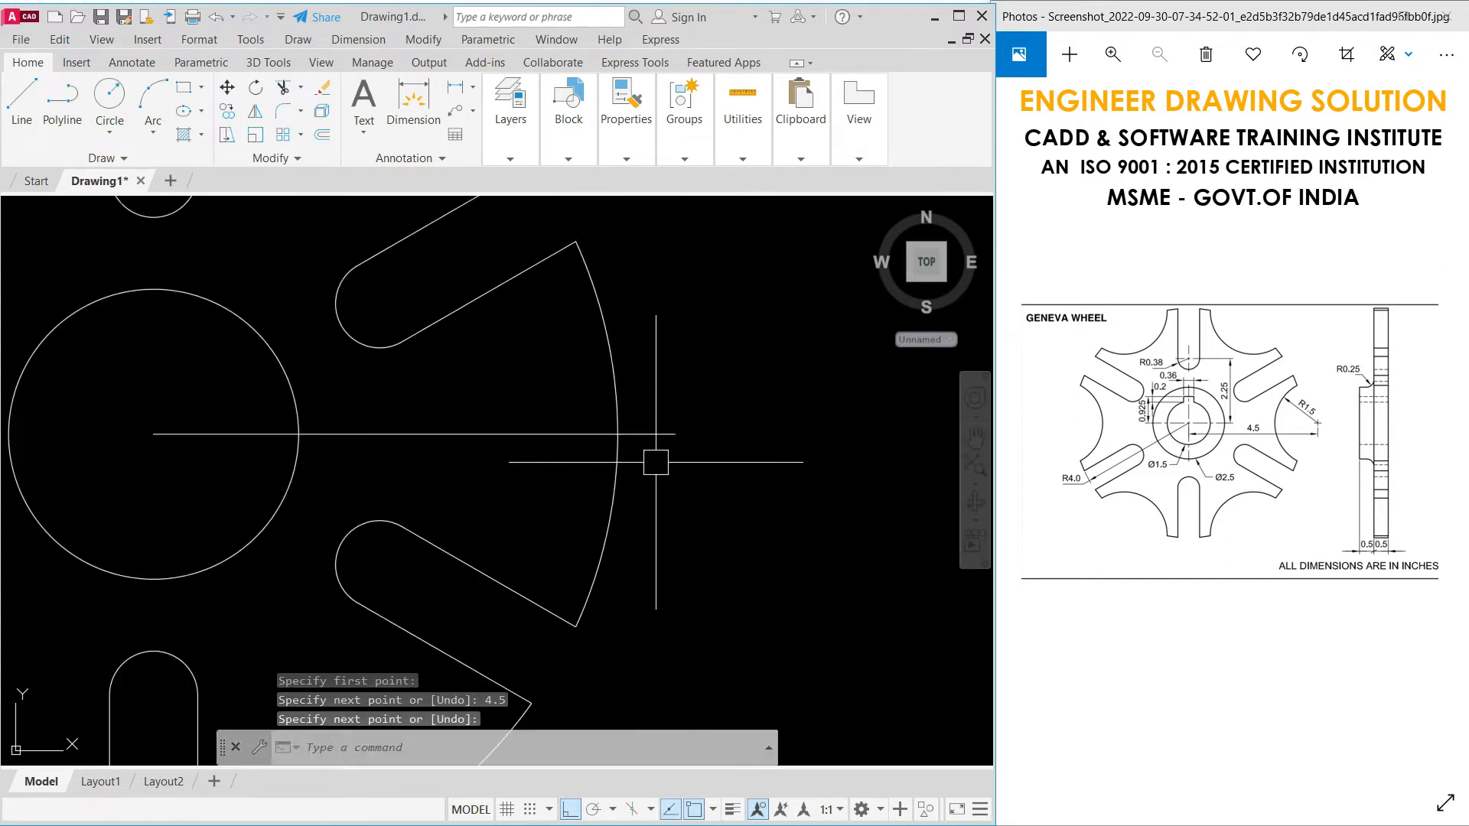
scroll(724, 393, down, 2)
key(Return)
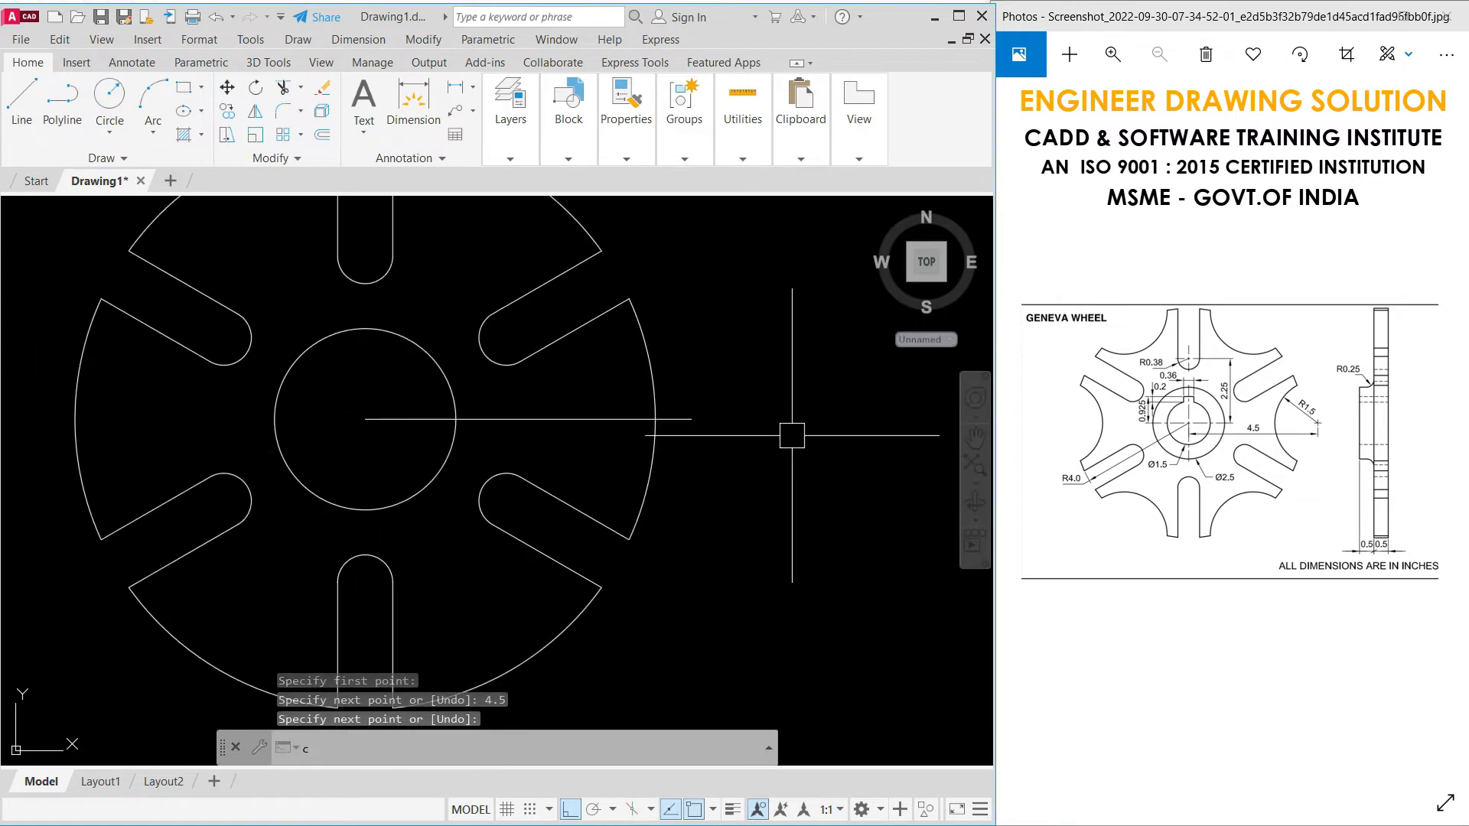
- Draw a circle of radius 1.5 centred on the outer end of the horizontal line
text(c)
key(Return)
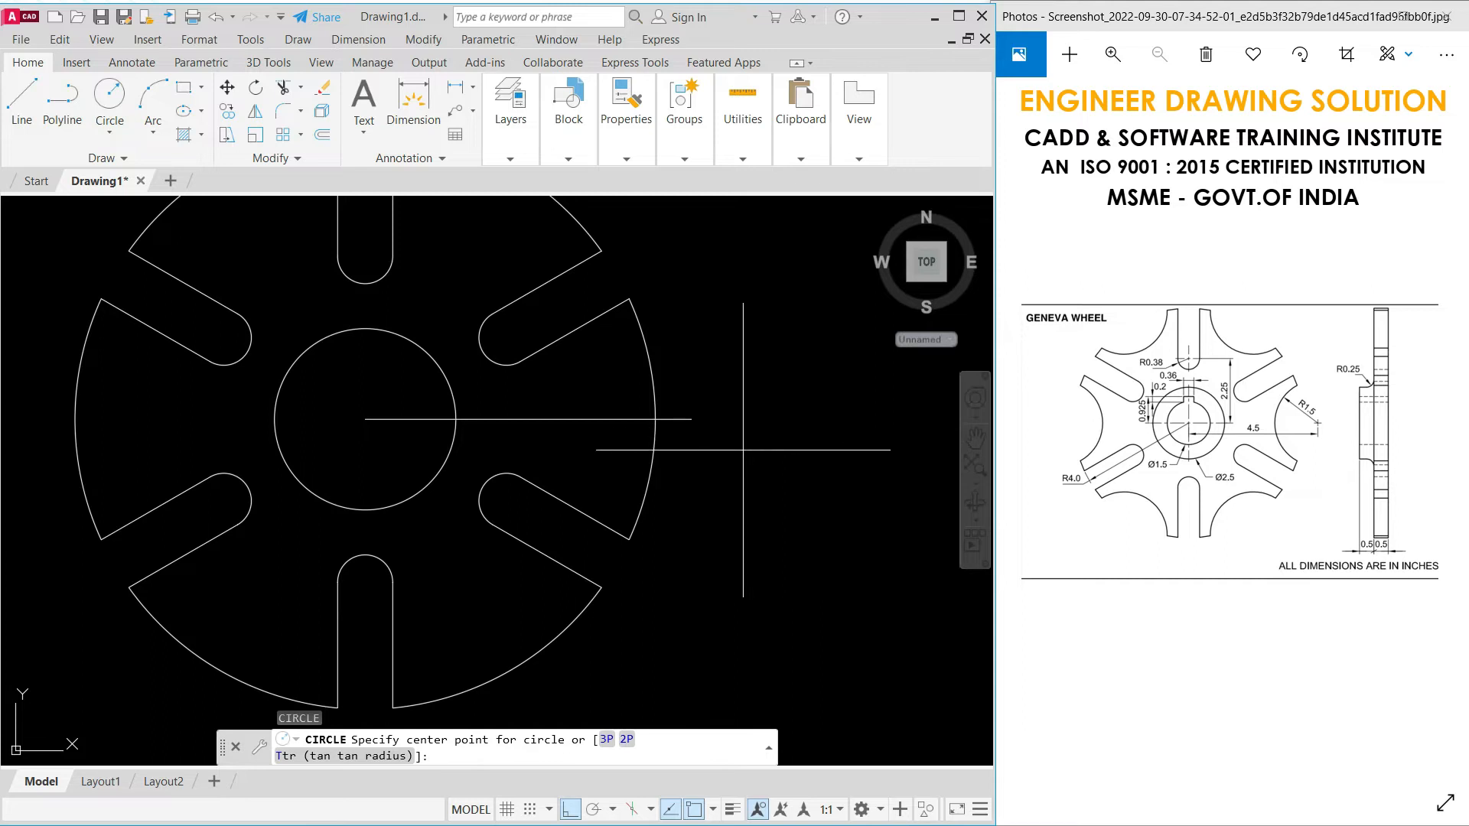
click(691, 419)
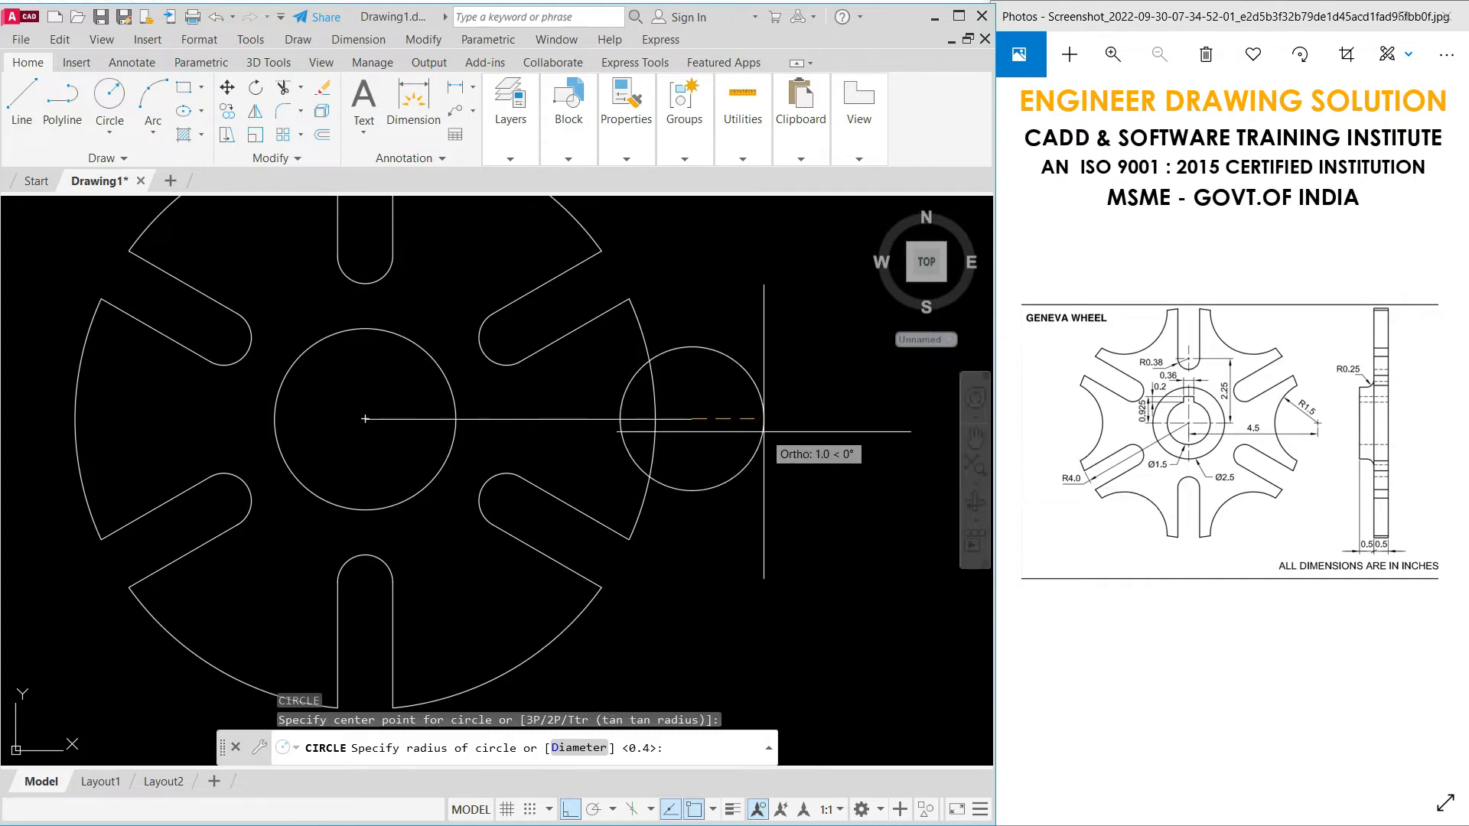
text(1.5)
key(Return)
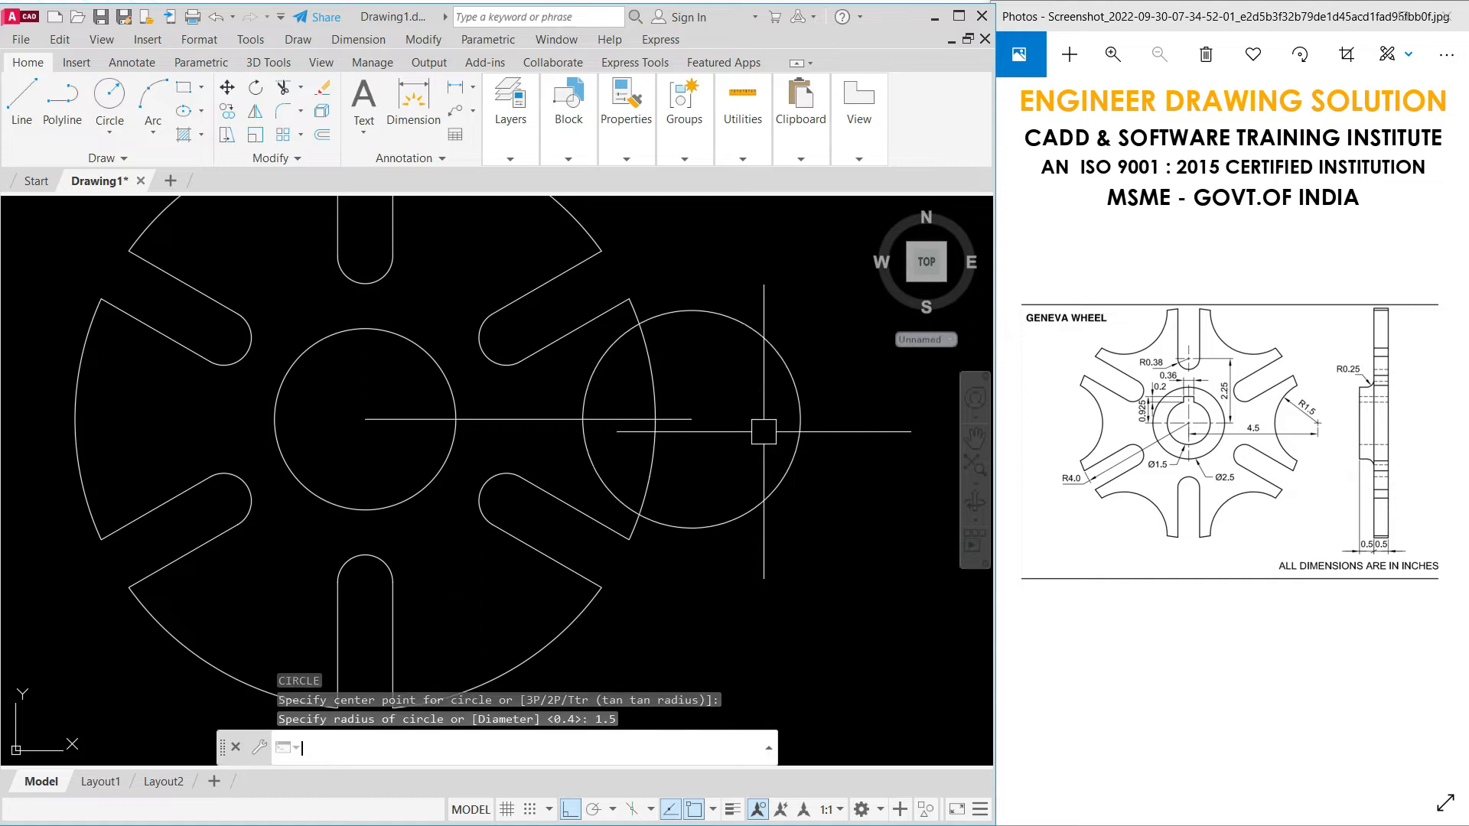
- Trim the 1.5 radius circle outside the wheel and the wheel's outer arc inside it, leaving a concave cutout on the right side
scroll(693, 364, down, 3)
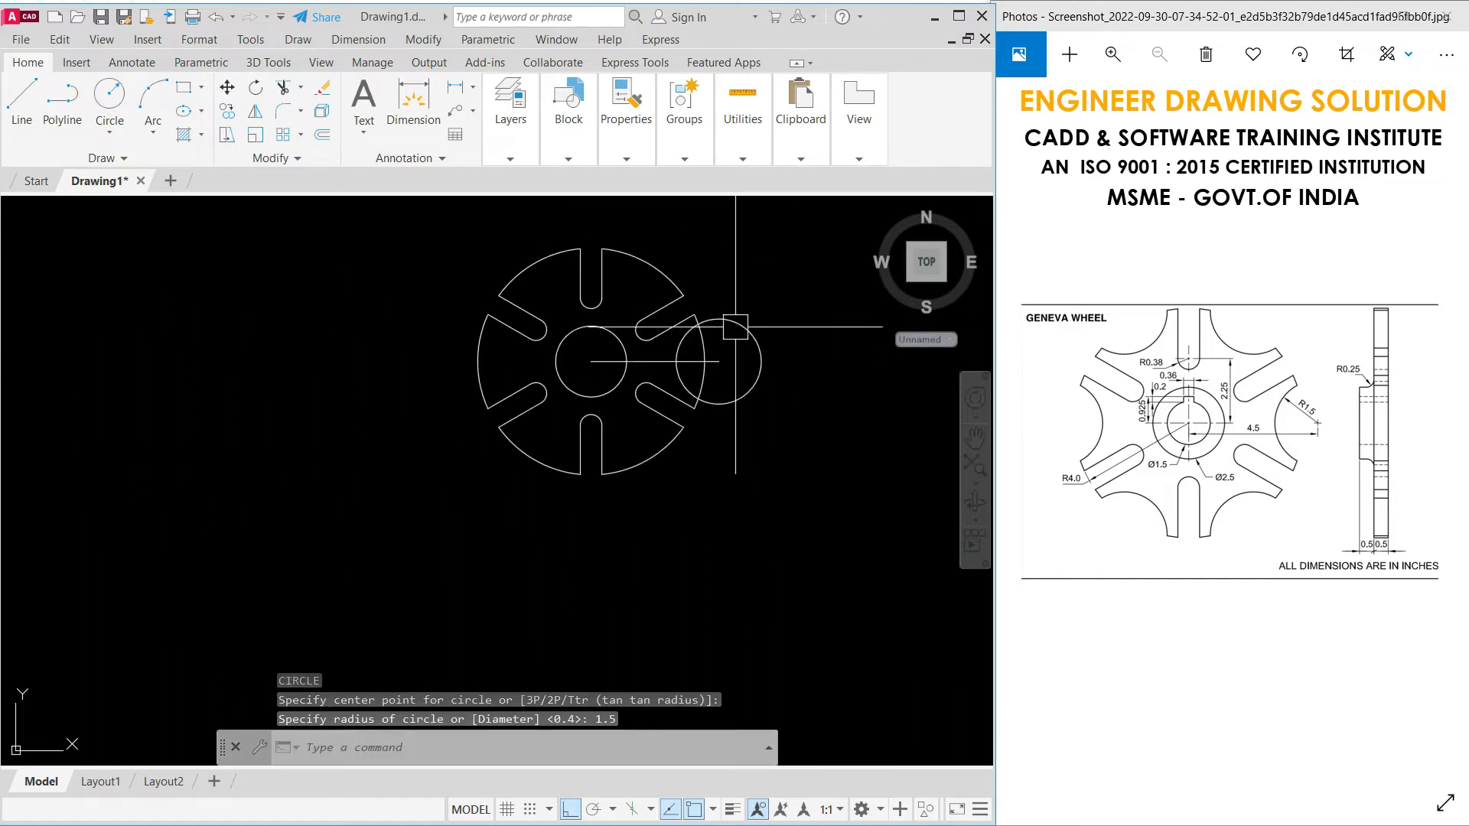
middle_drag(765, 298, 658, 315)
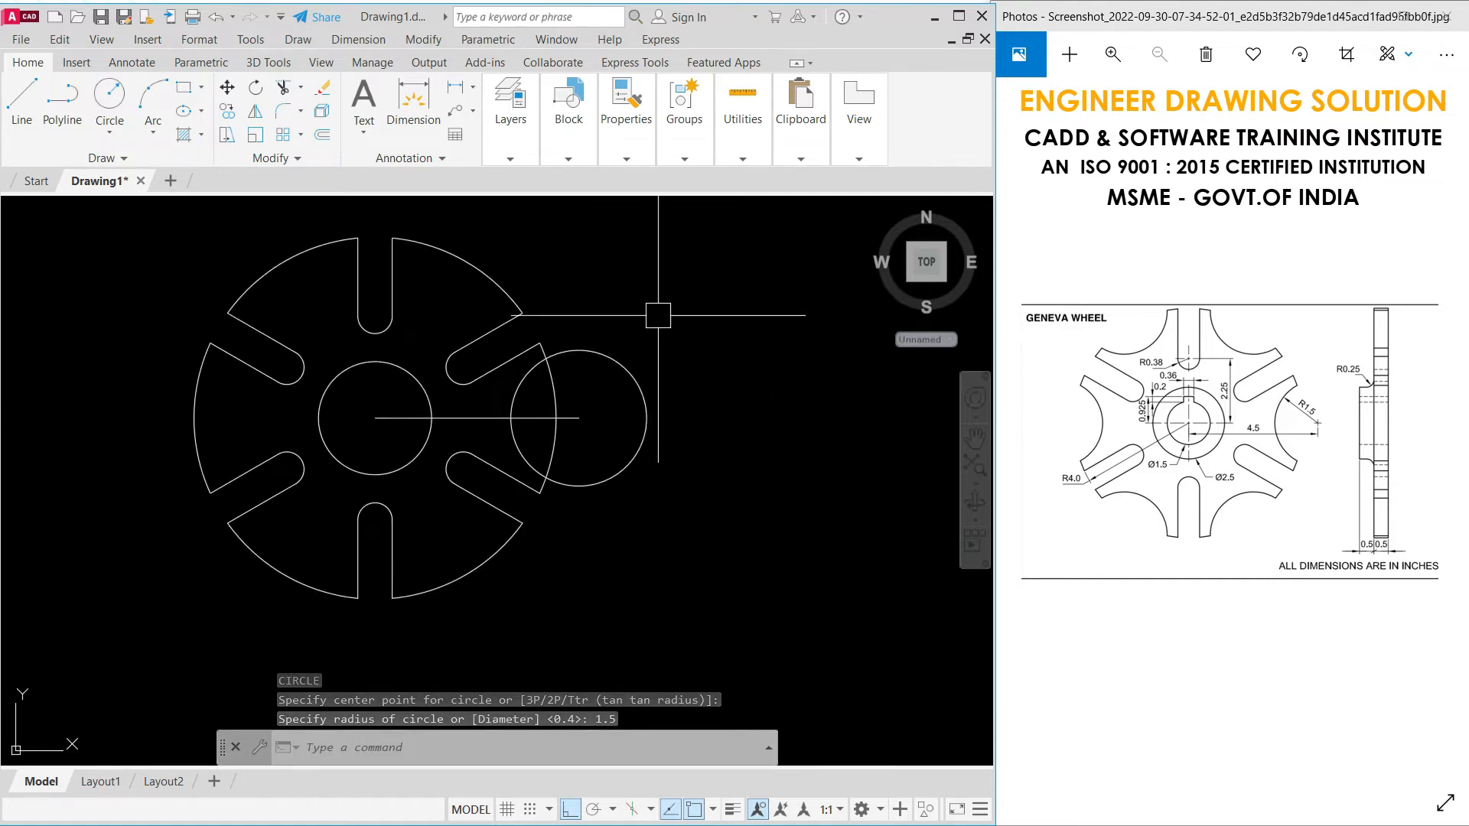
text(tr)
key(Return)
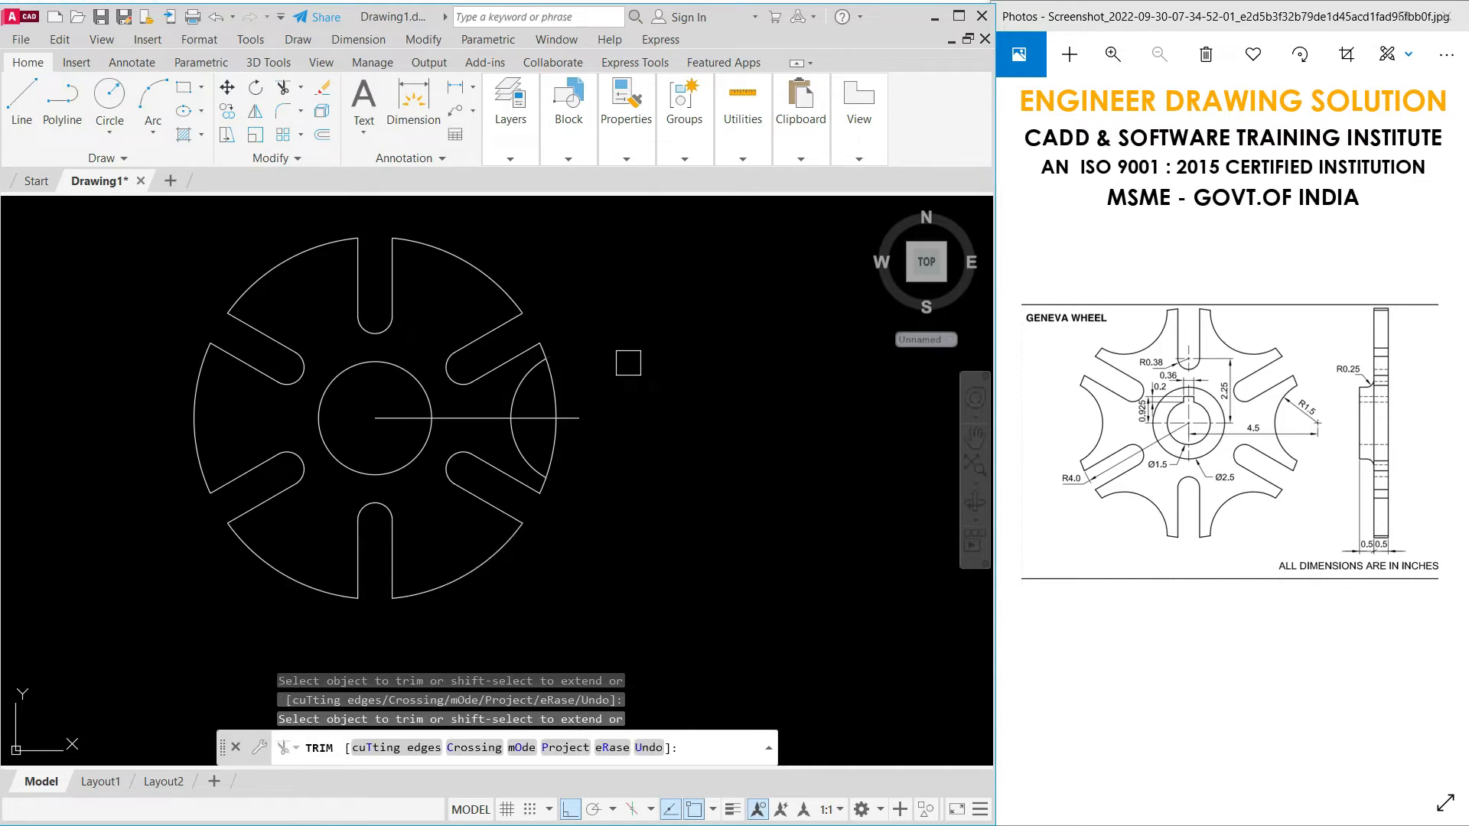
scroll(601, 409, up, 4)
click(481, 366)
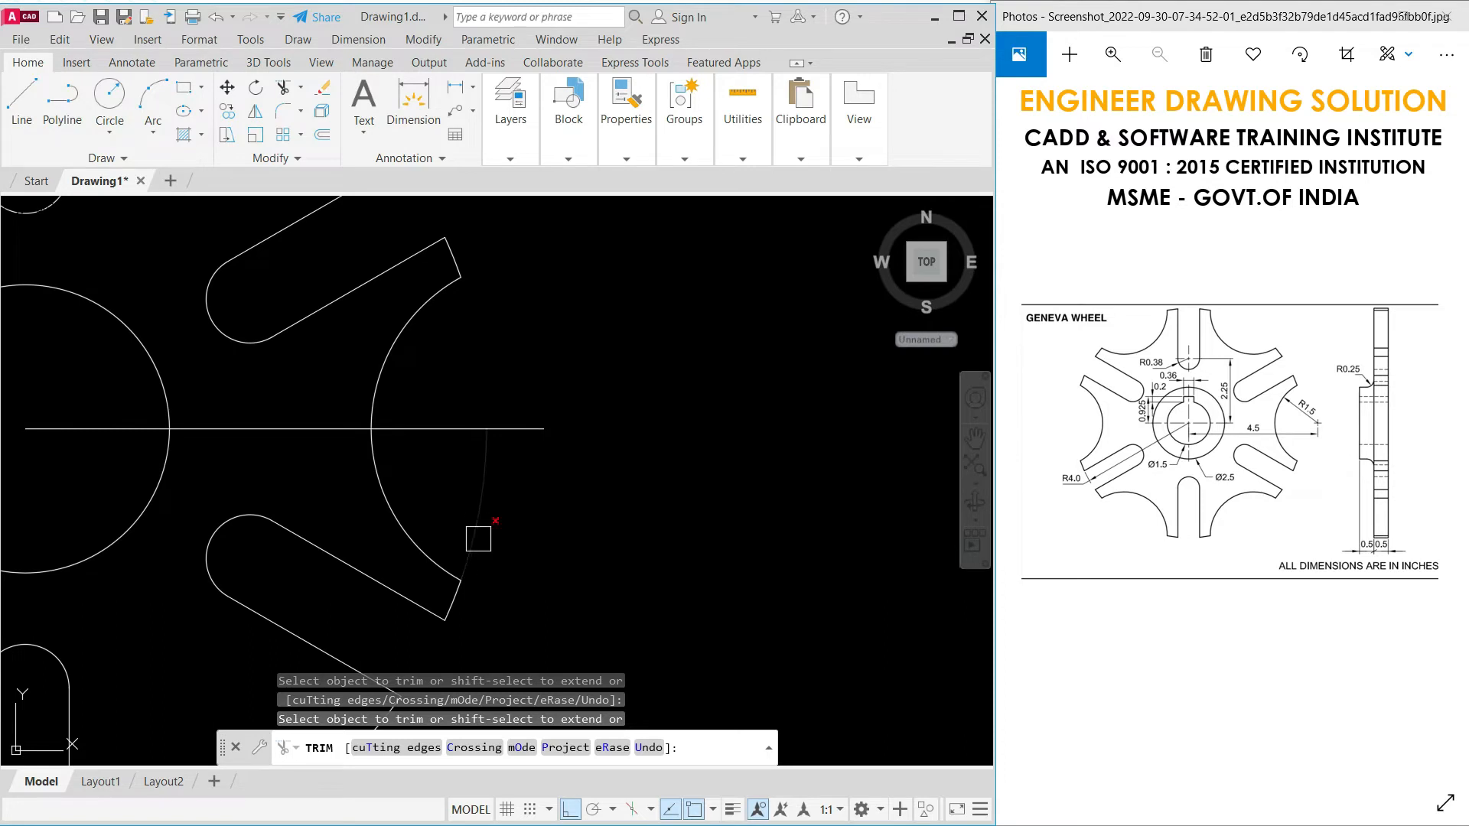
key(Return)
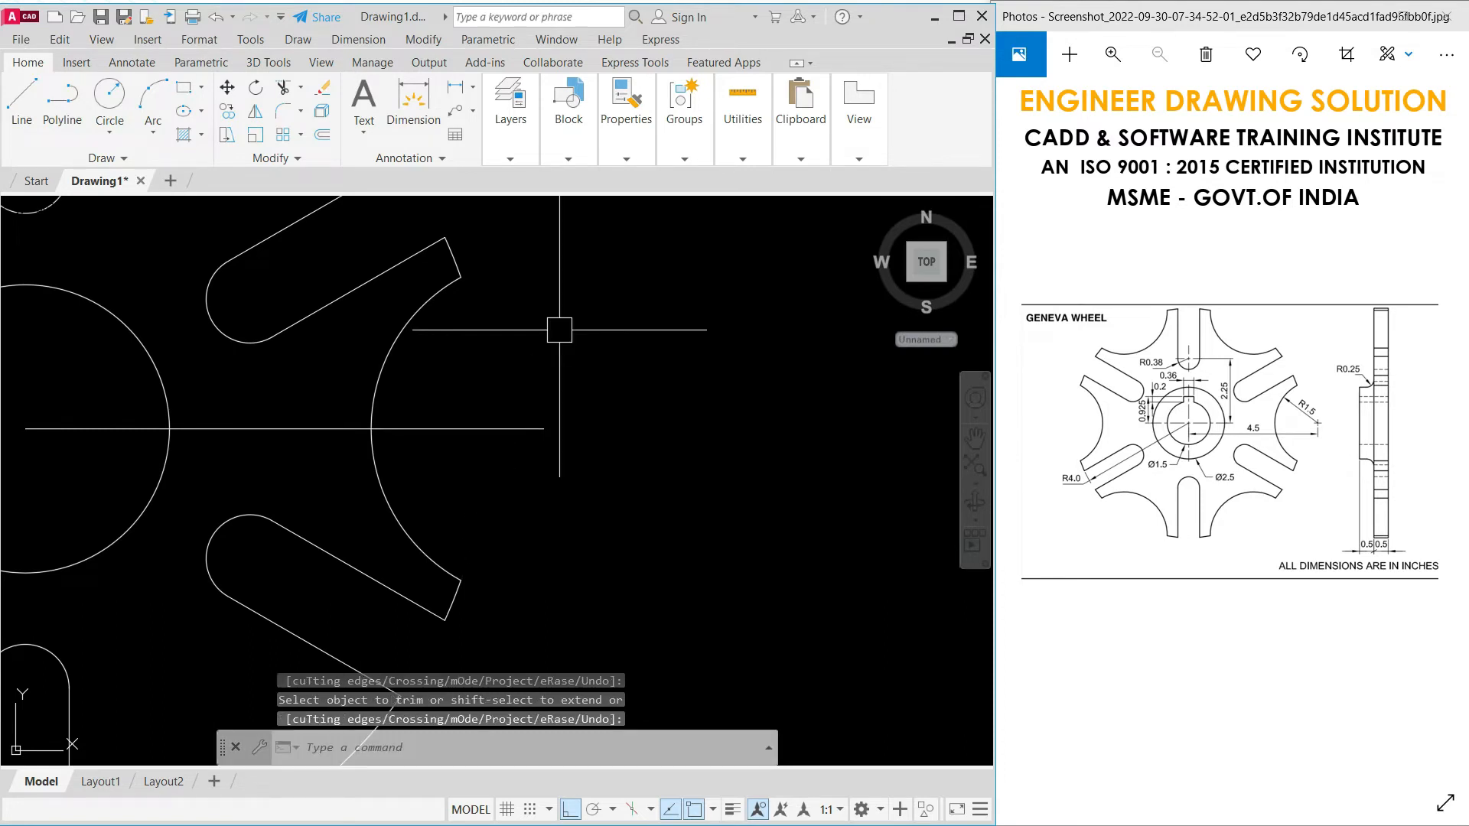
- Create a polar array of the concave cutout arc about the wheel's centre with 6 items over 360 degrees
scroll(561, 325, down, 6)
middle_drag(556, 329, 565, 378)
scroll(545, 341, up, 5)
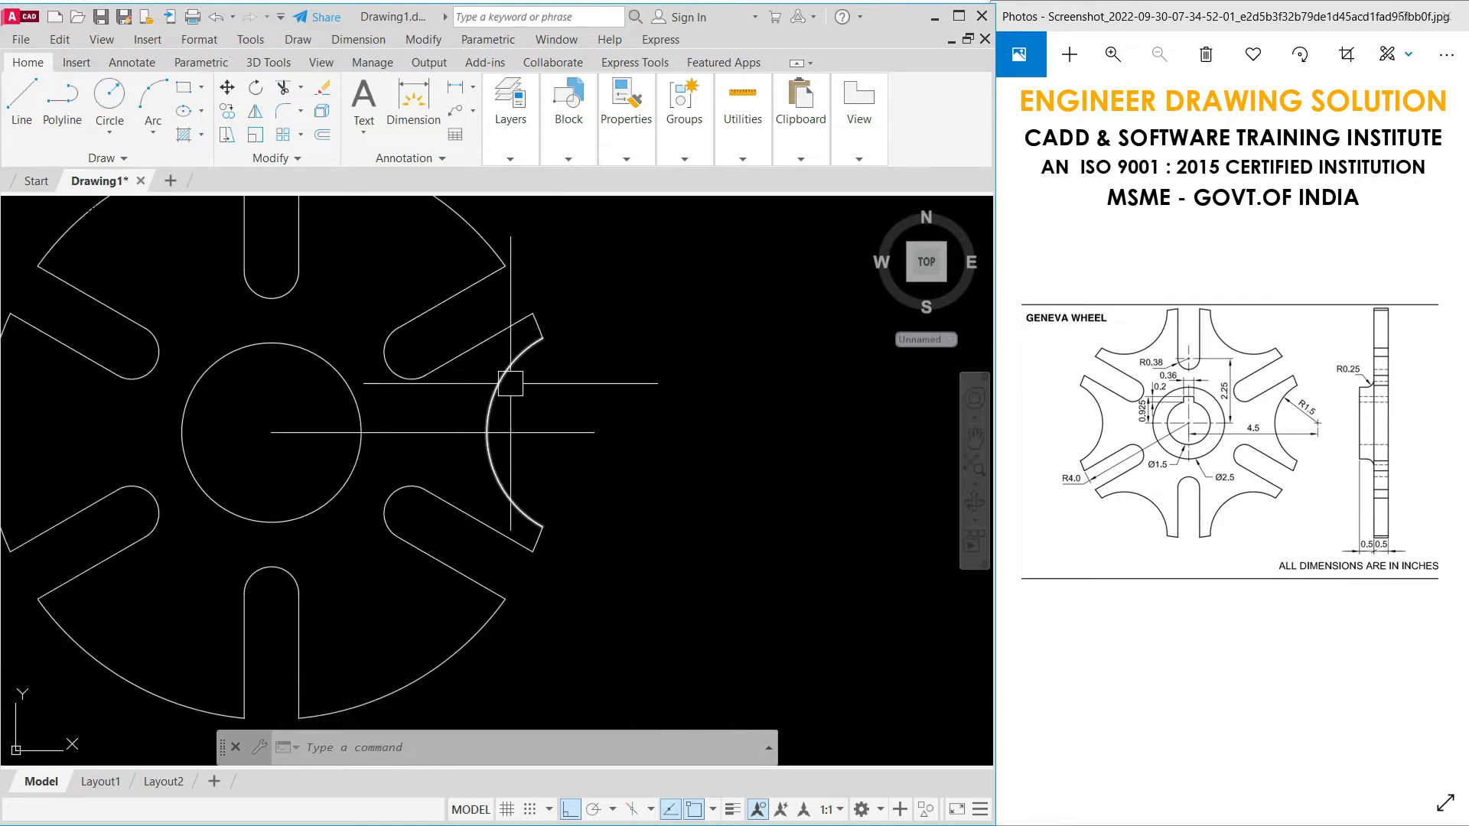
middle_drag(221, 354, 392, 361)
scroll(391, 361, down, 5)
scroll(345, 359, up, 5)
scroll(123, 377, down, 5)
text(r)
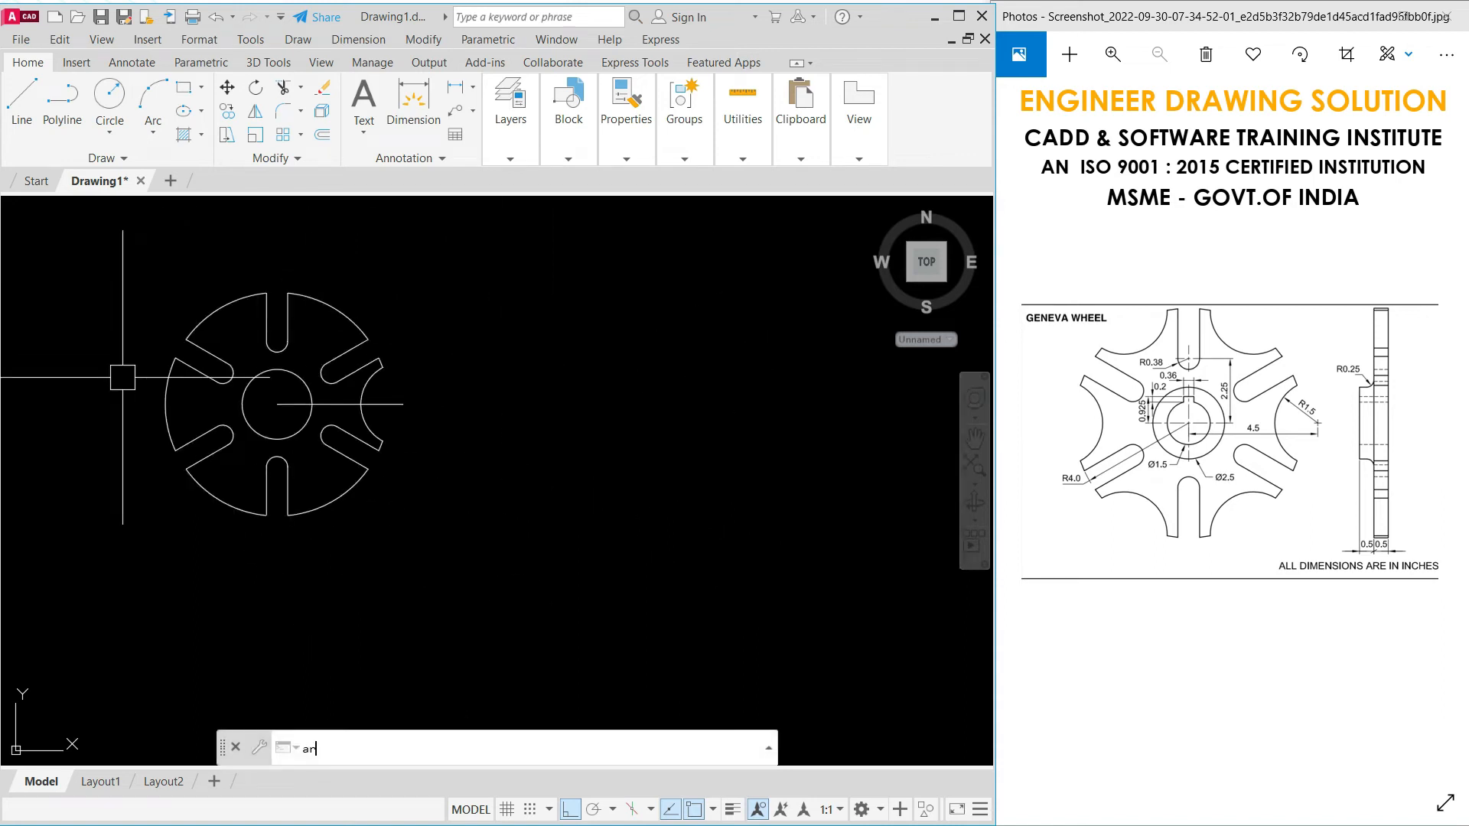
key(Return)
scroll(346, 367, up, 3)
click(430, 413)
scroll(559, 399, down, 1)
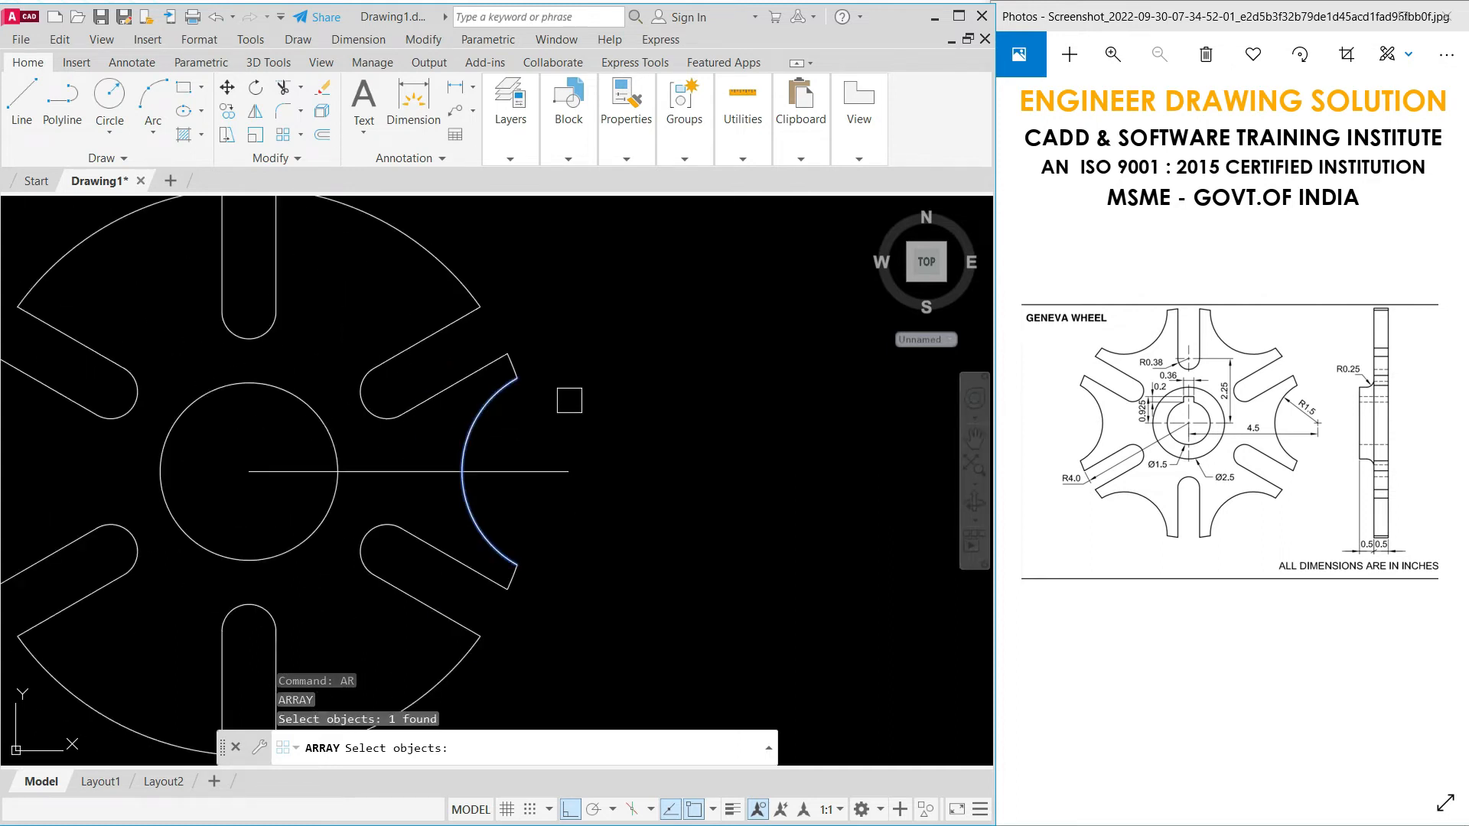
key(Return)
middle_drag(453, 639, 599, 551)
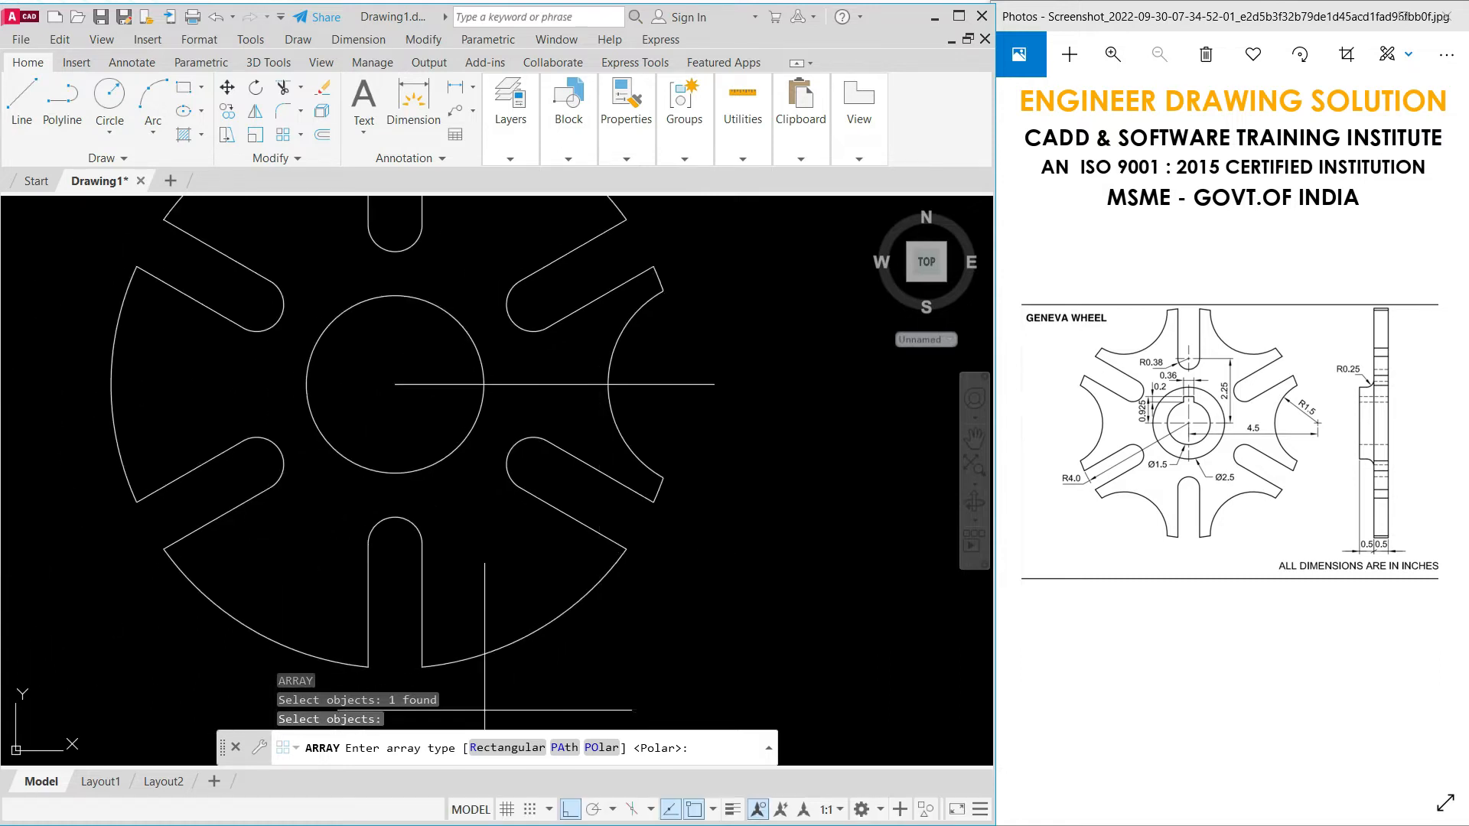
click(602, 747)
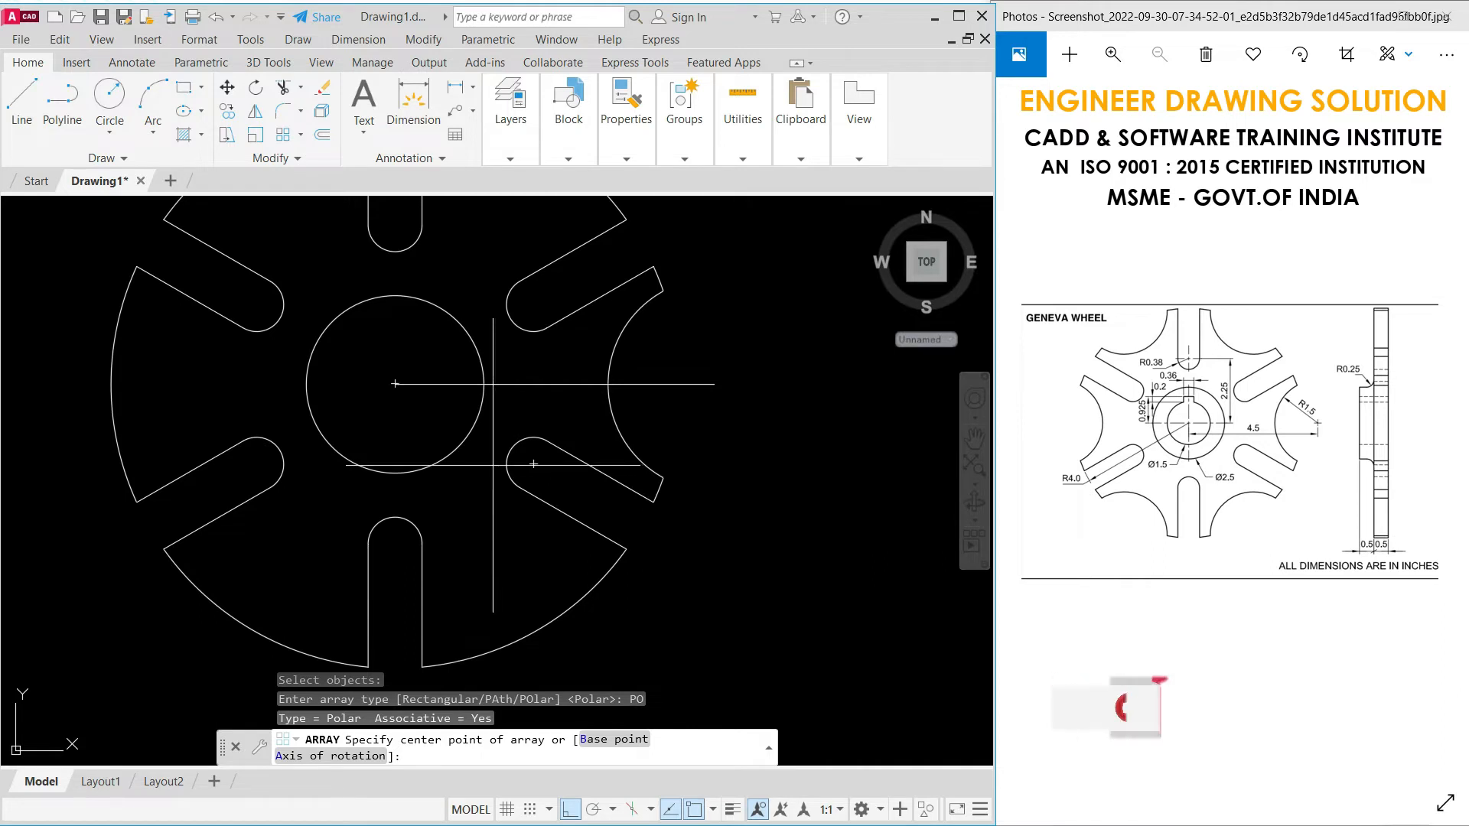
click(395, 384)
scroll(428, 505, down, 2)
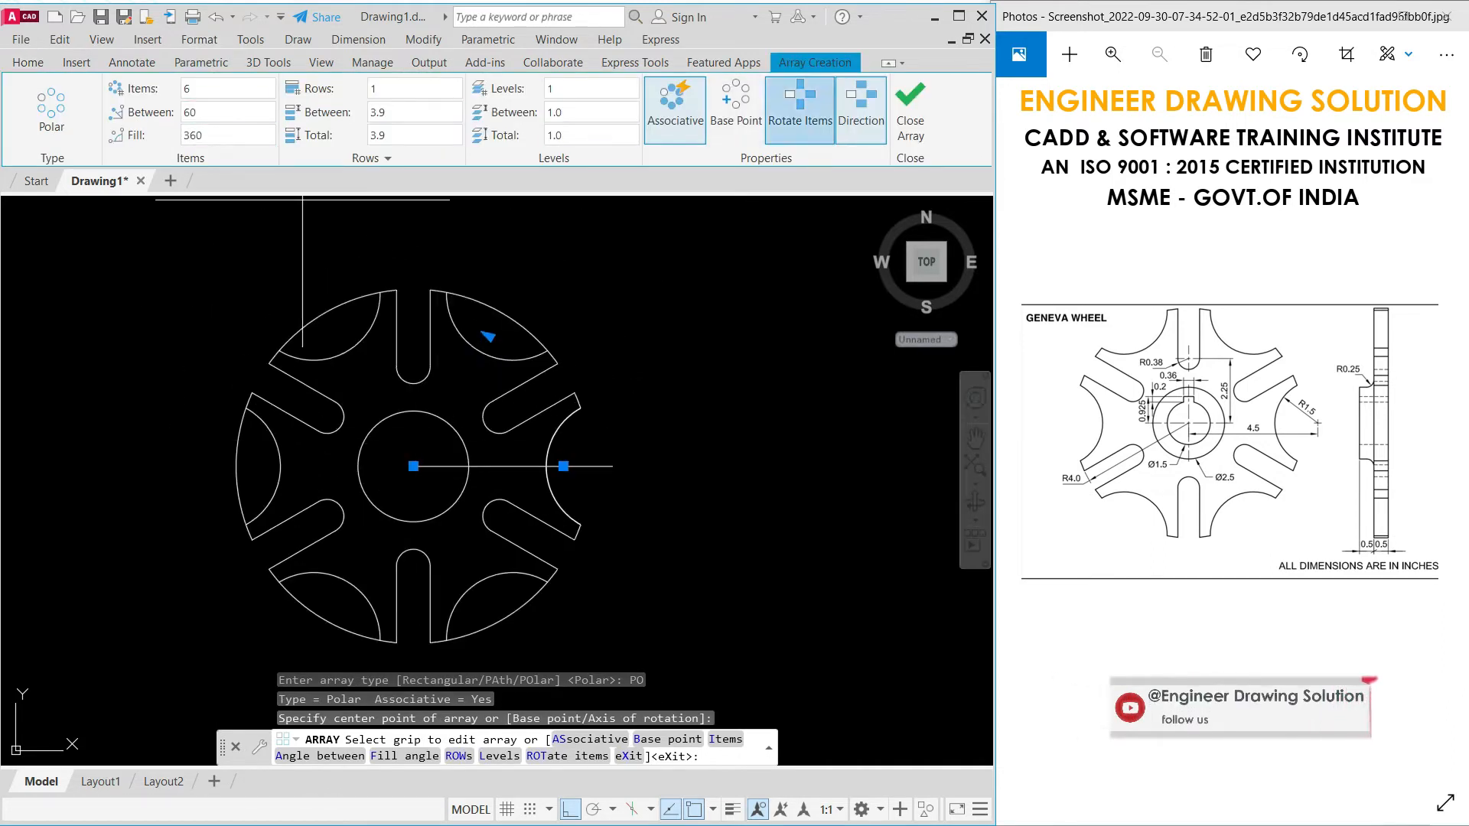
click(910, 115)
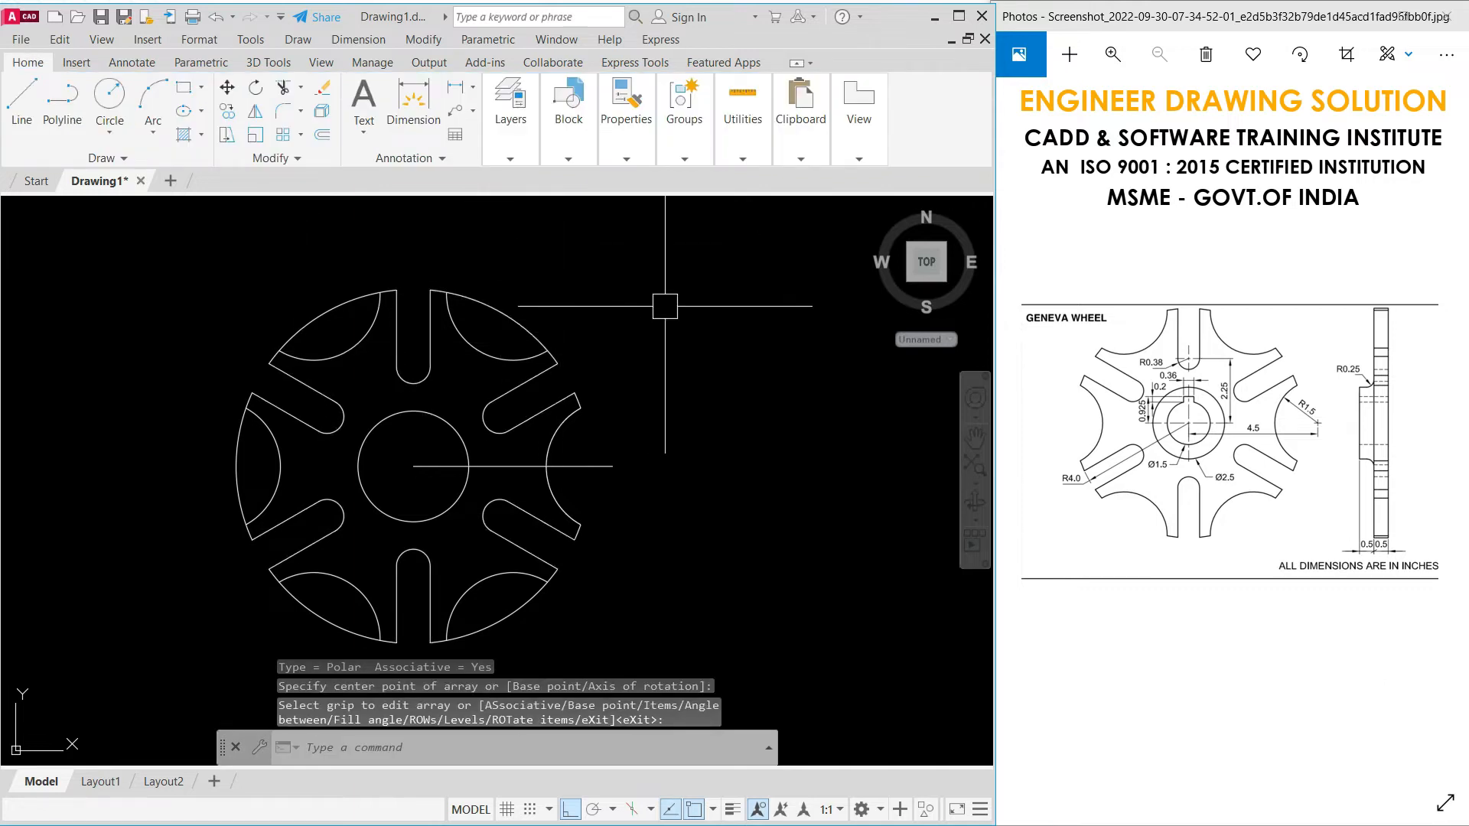
- Trim the outer circle's arcs across the five remaining concave cutouts and delete the horizontal construction line
text(tr)
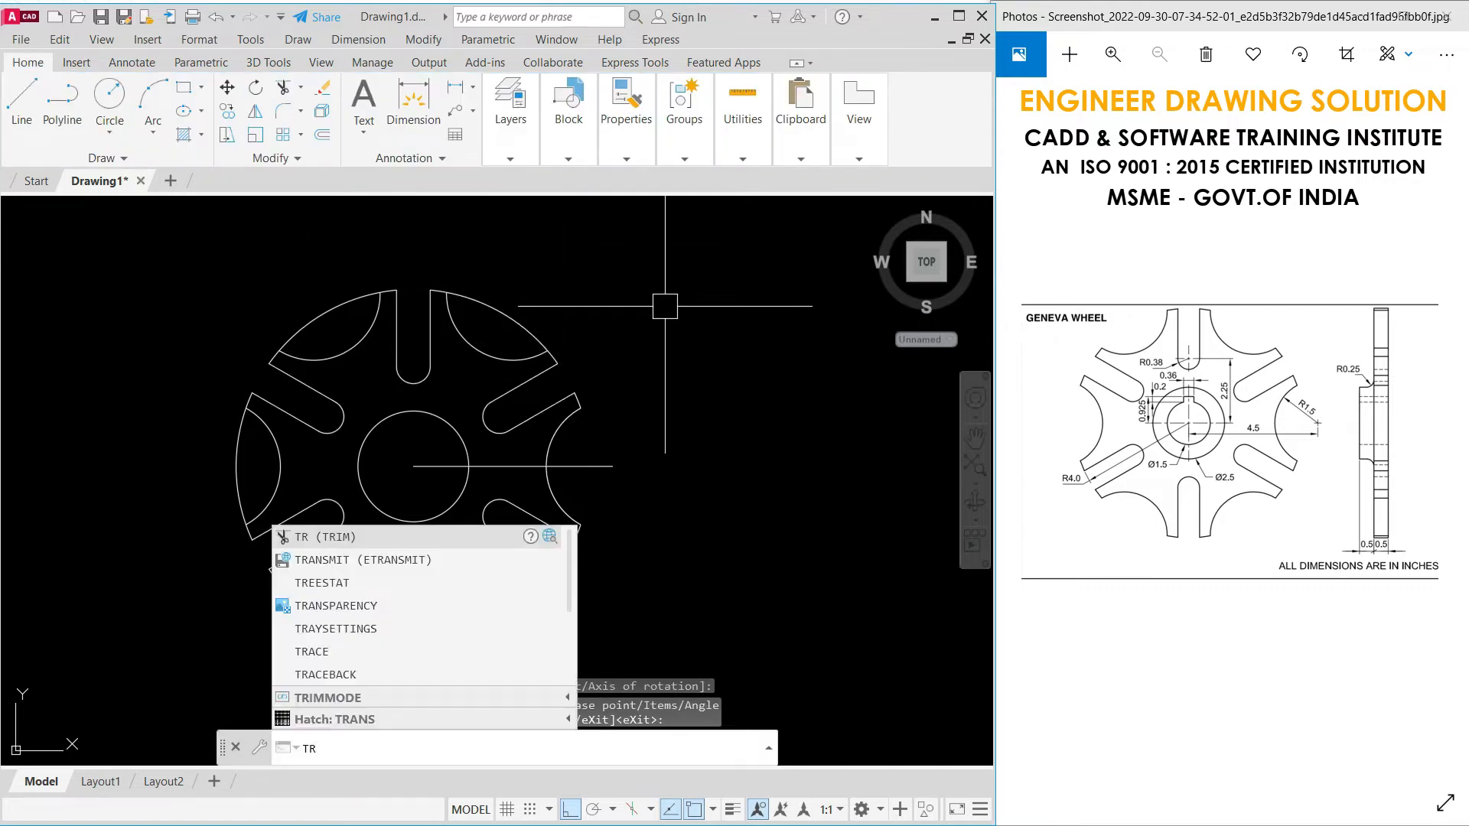
key(Return)
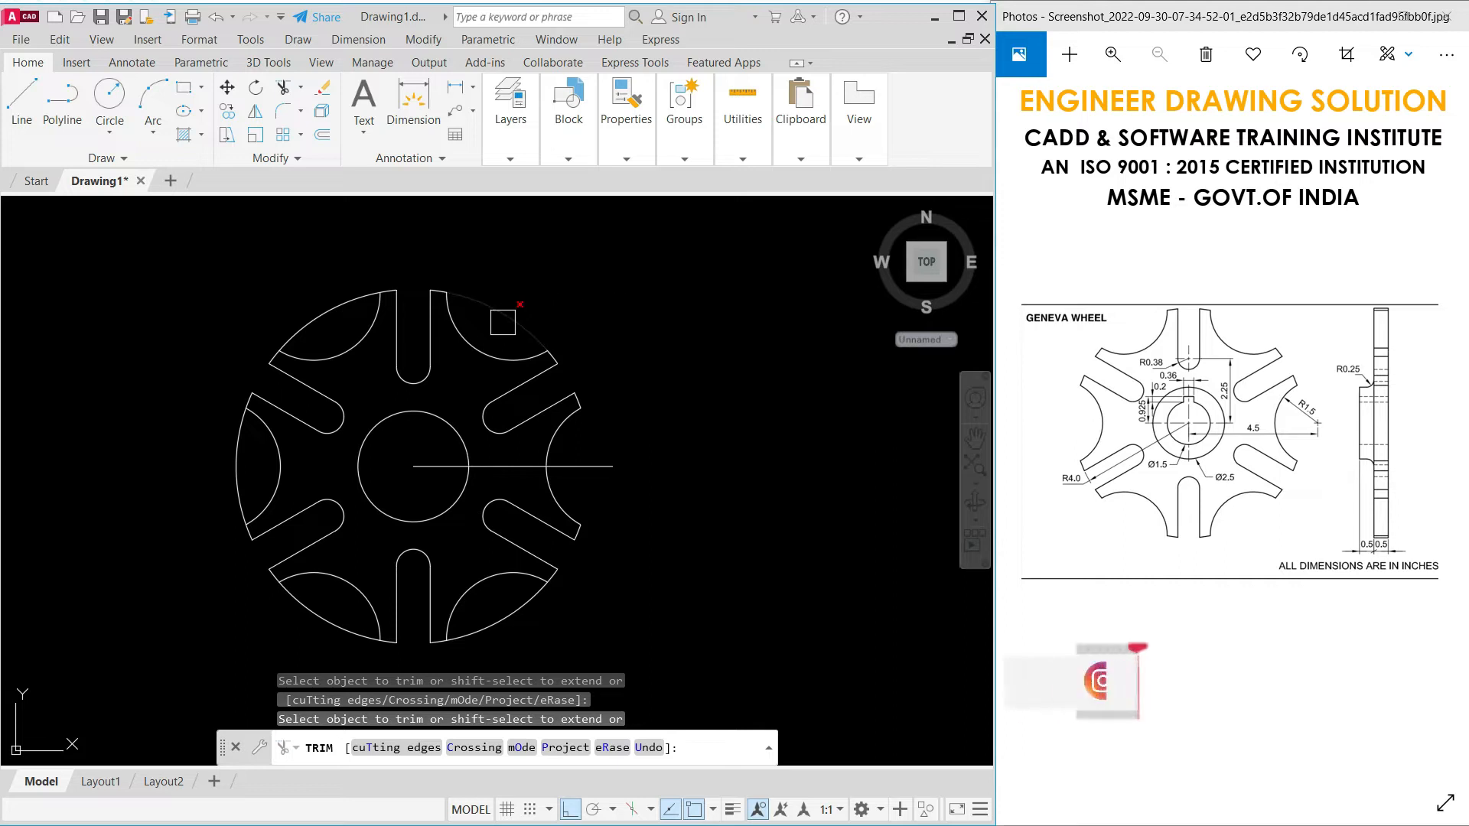
click(502, 320)
click(328, 300)
click(234, 489)
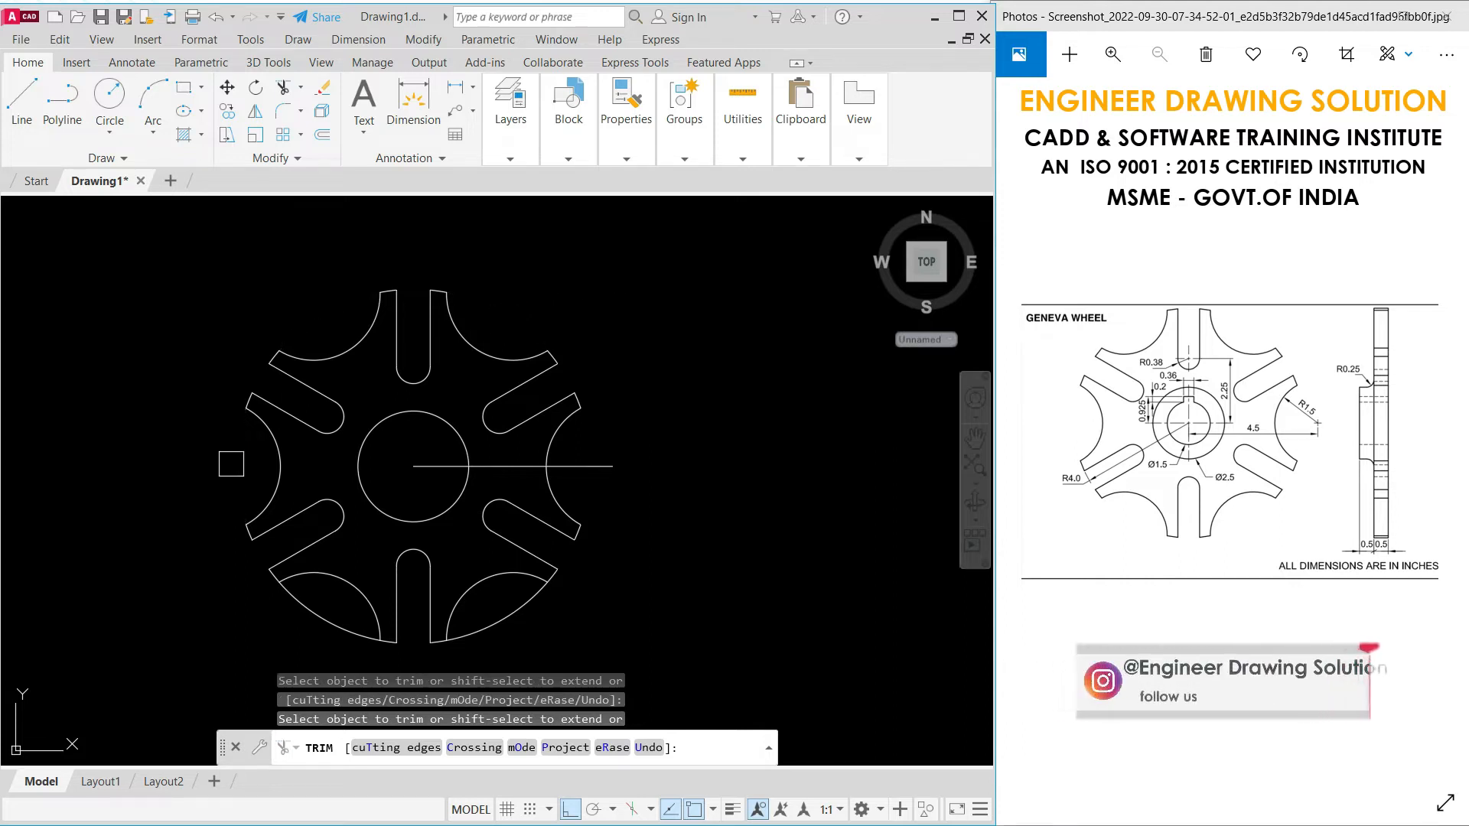
click(321, 608)
click(517, 622)
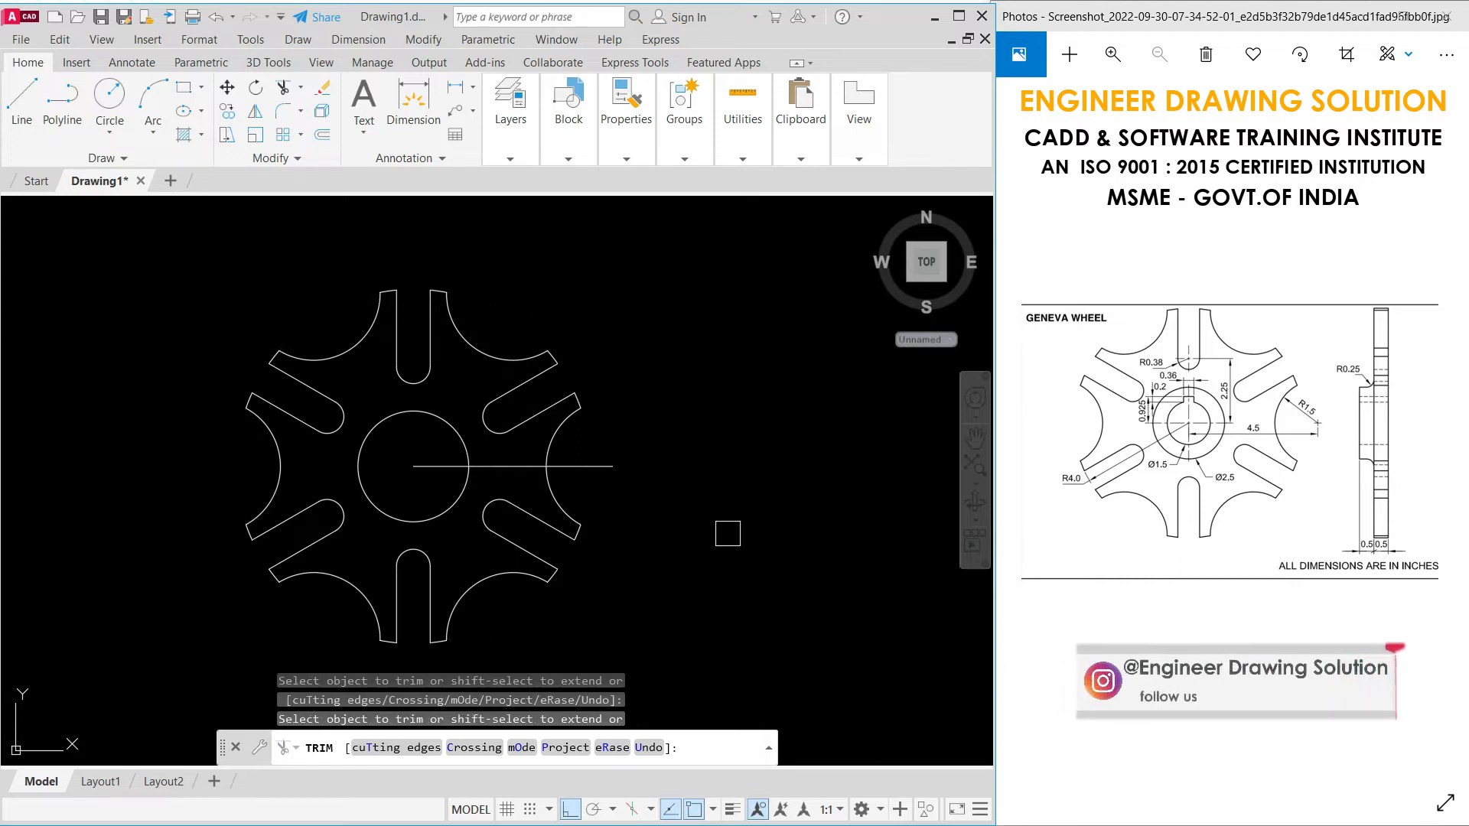
key(Return)
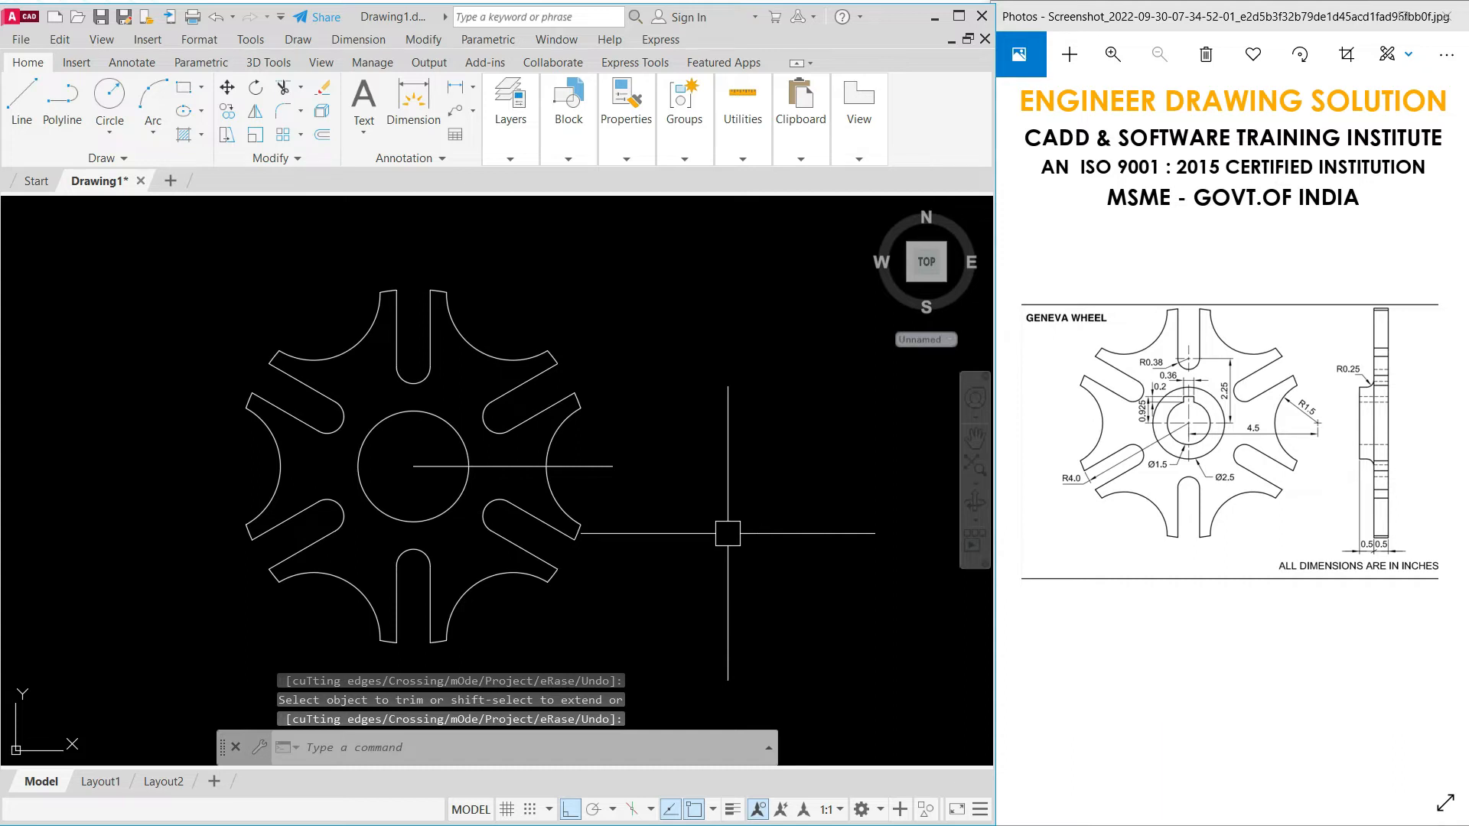
click(574, 466)
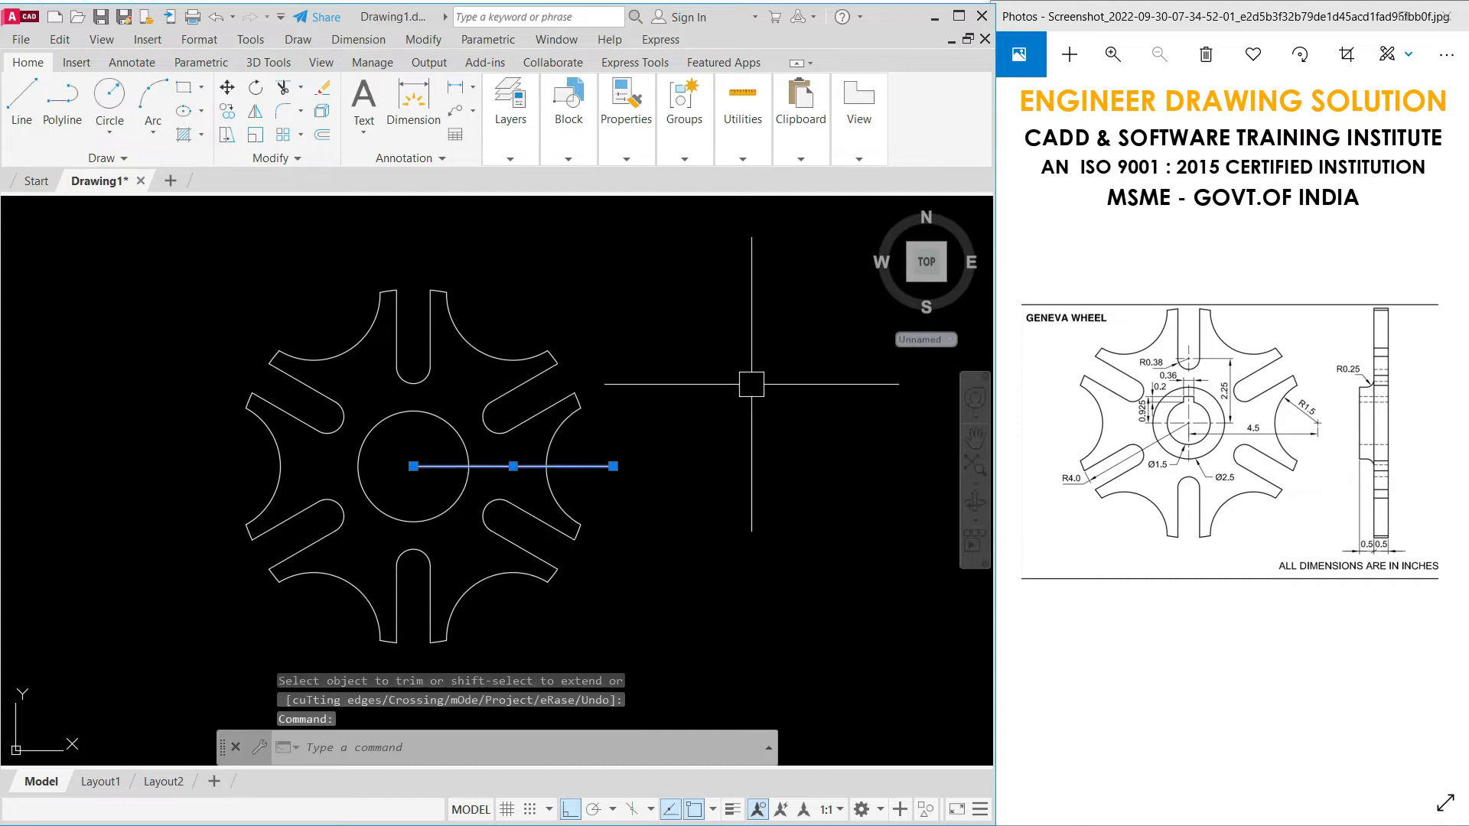
key(Delete)
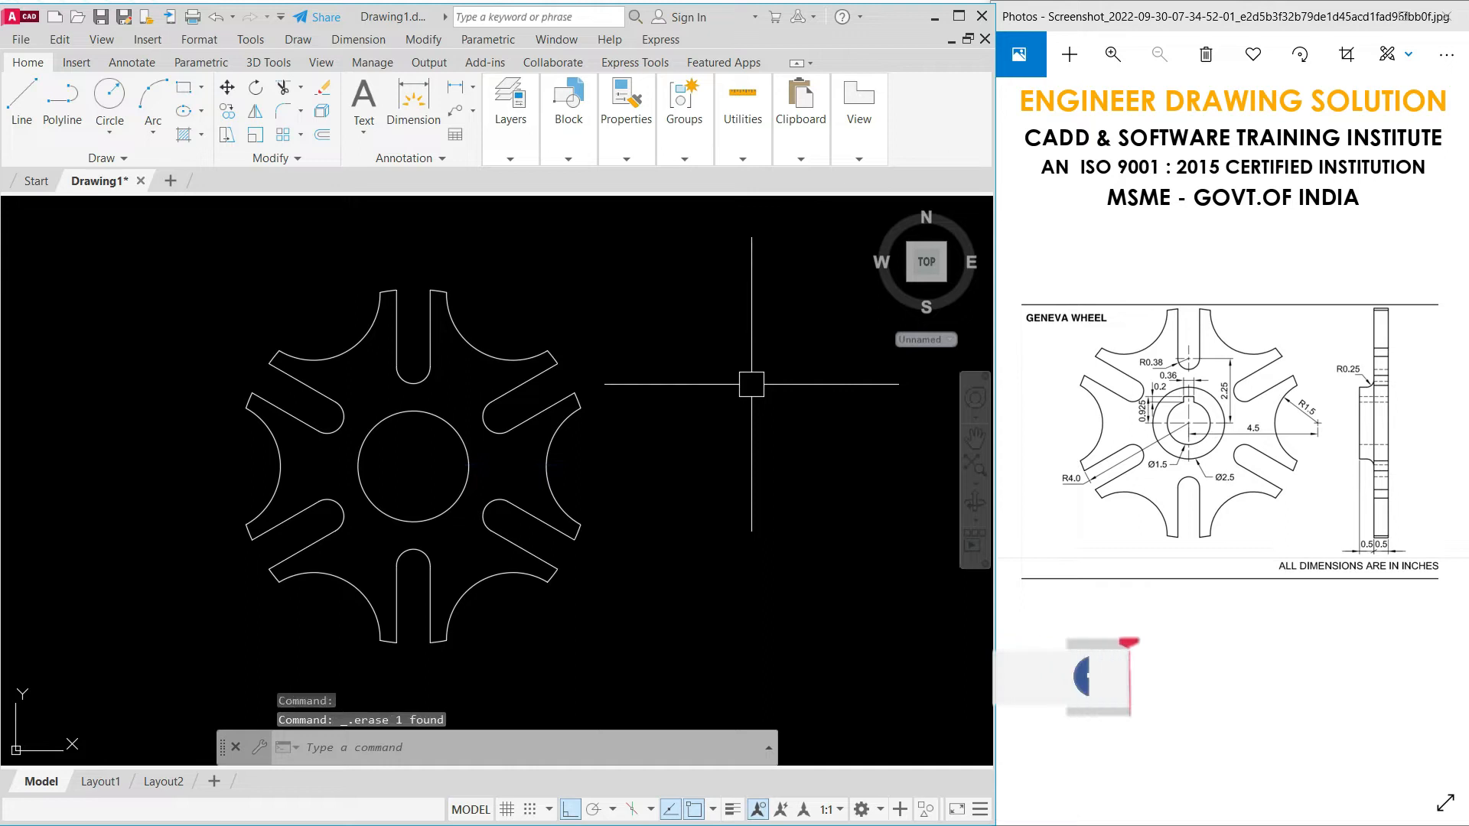